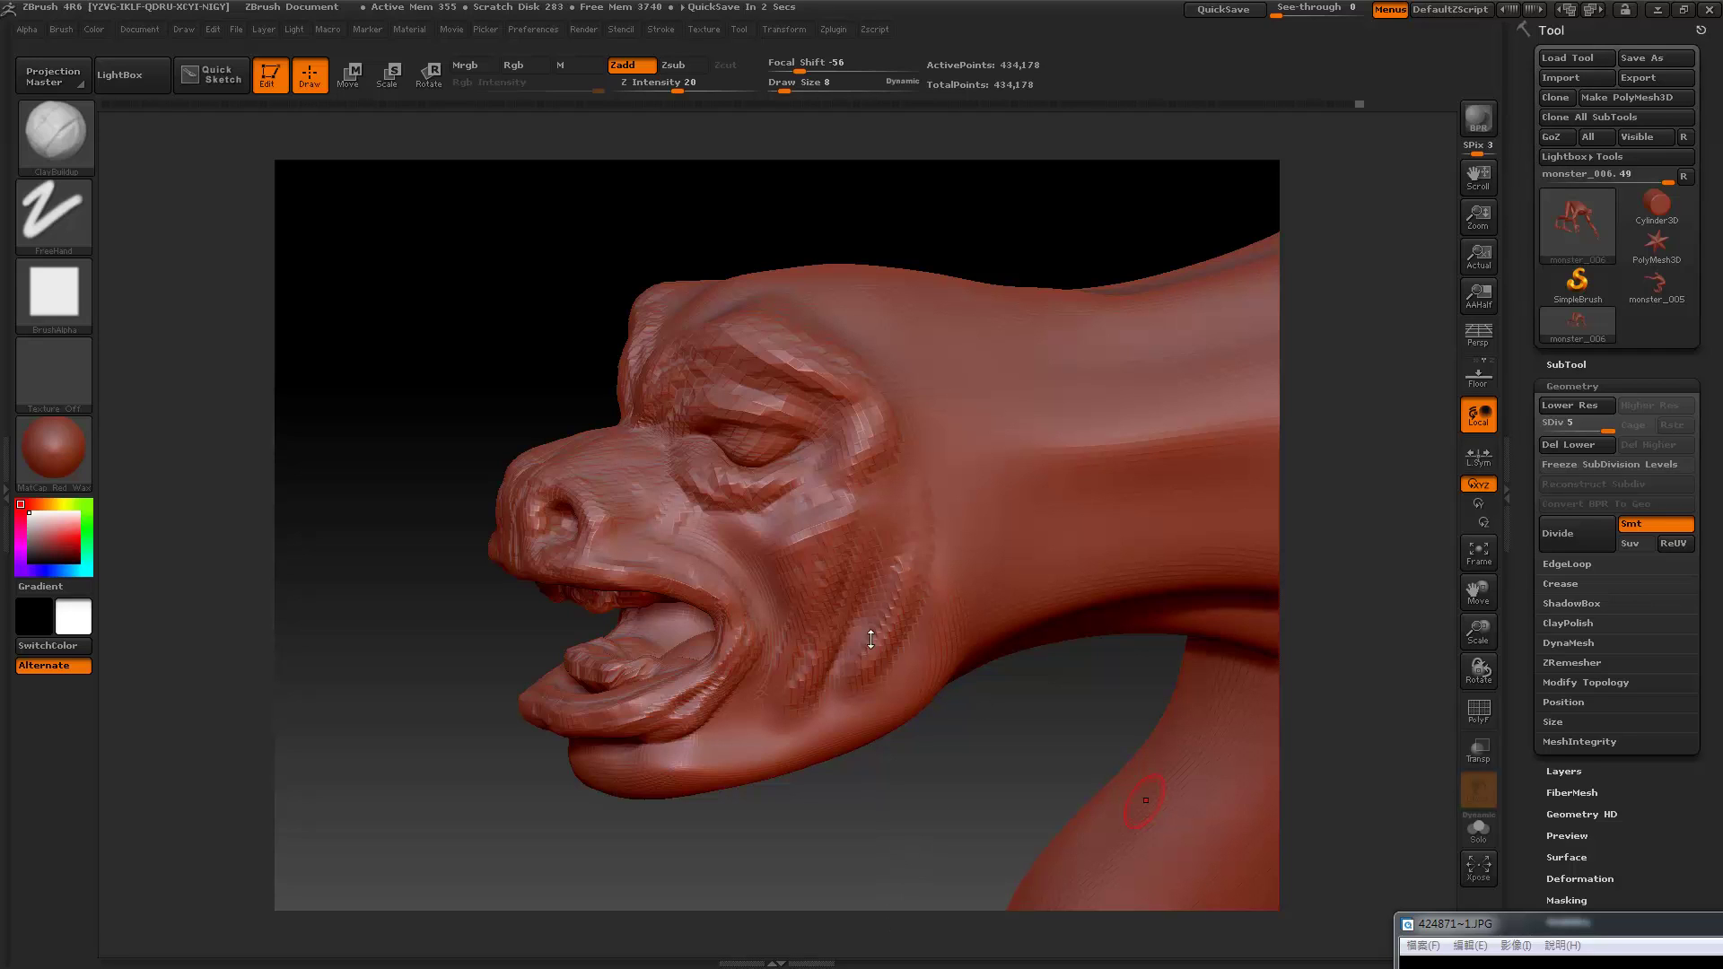
Step: Save the current detailed sculpt to disk as monster_007
mouse_move(883, 805)
mouse_down()
mouse_move(972, 814)
mouse_move(905, 834)
mouse_up()
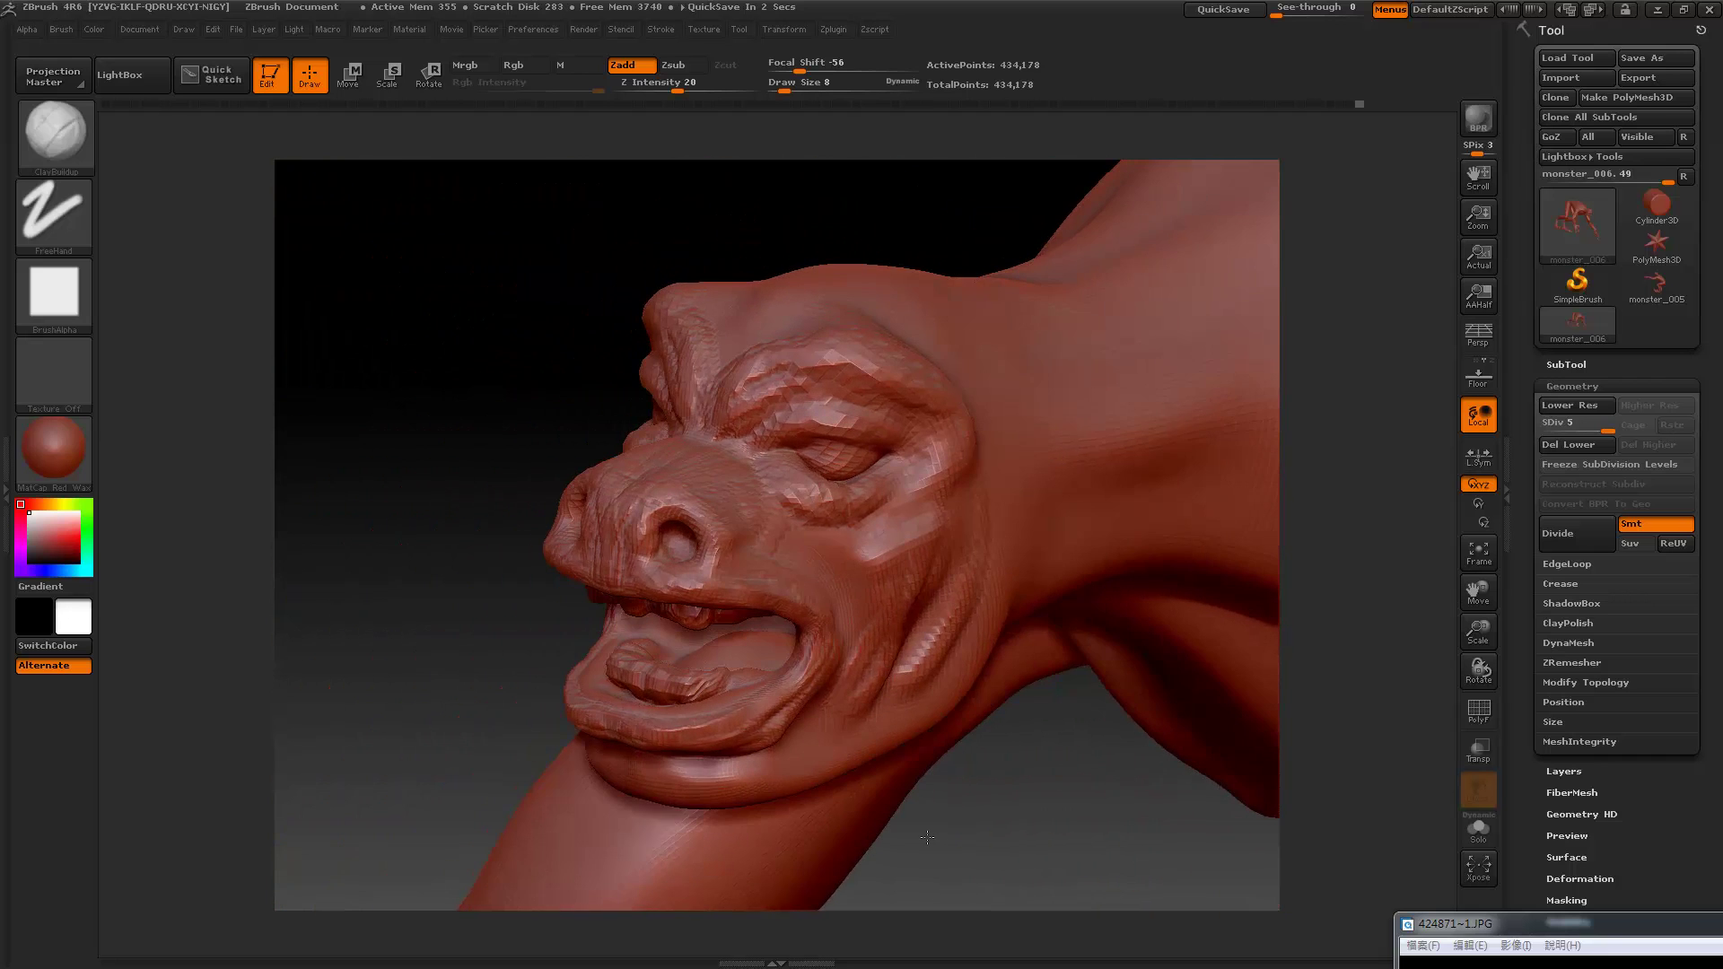
click(1633, 58)
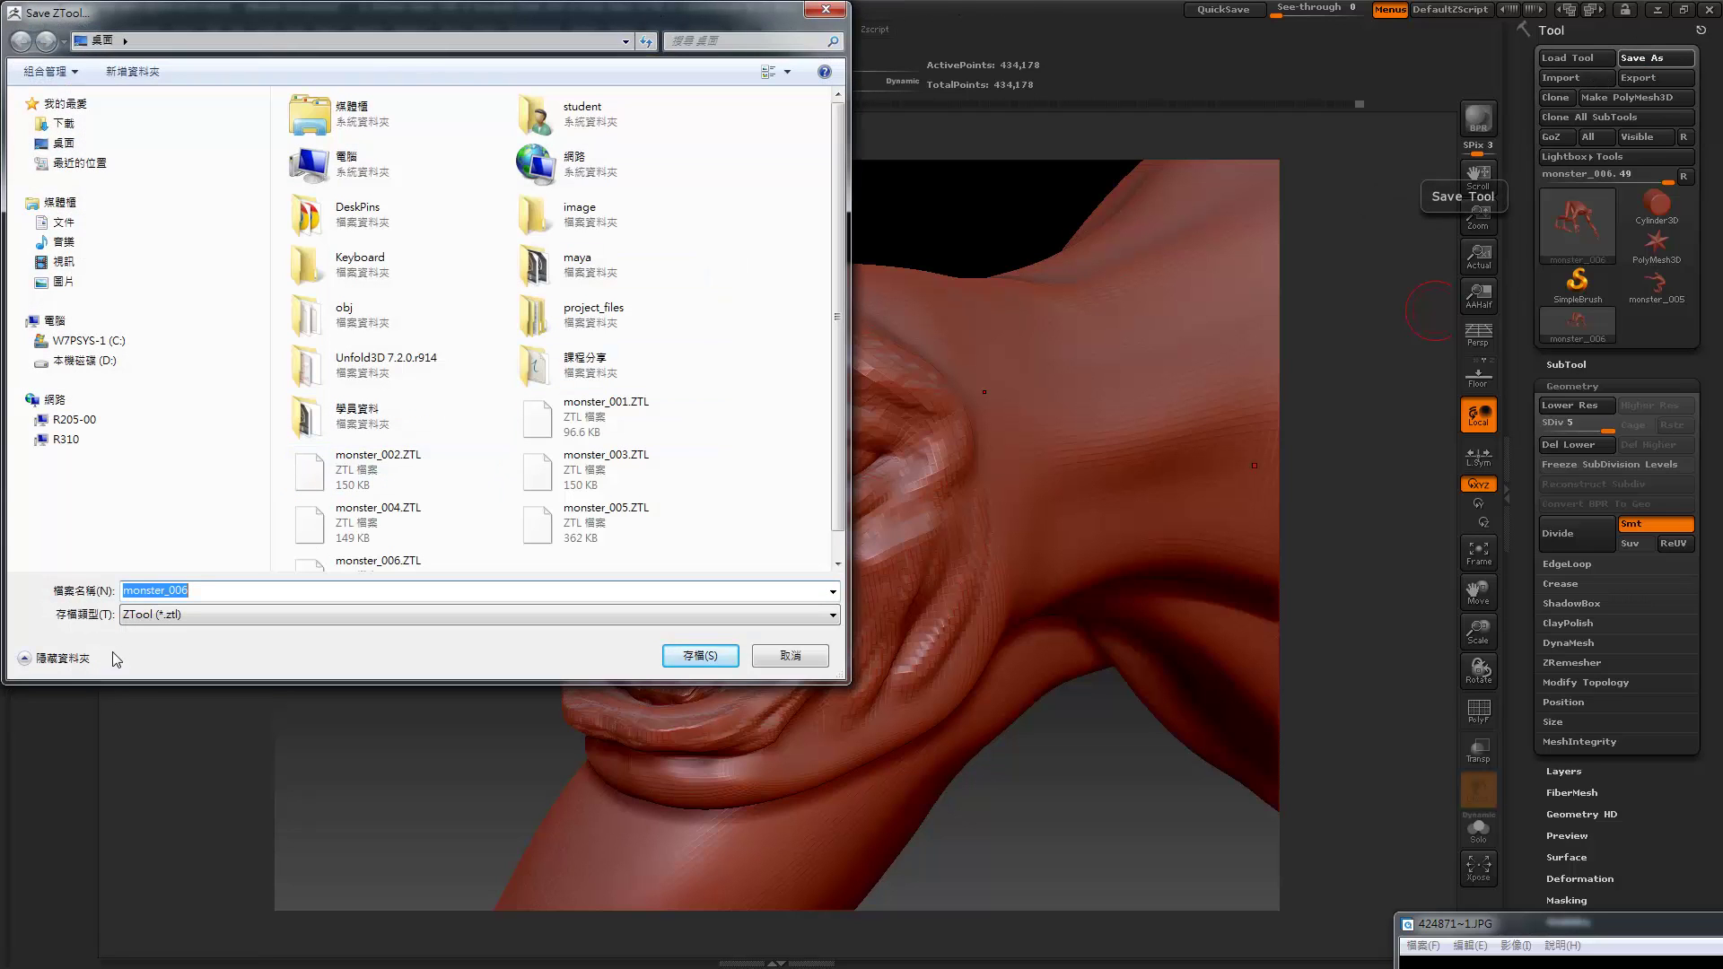
click(186, 593)
click(700, 655)
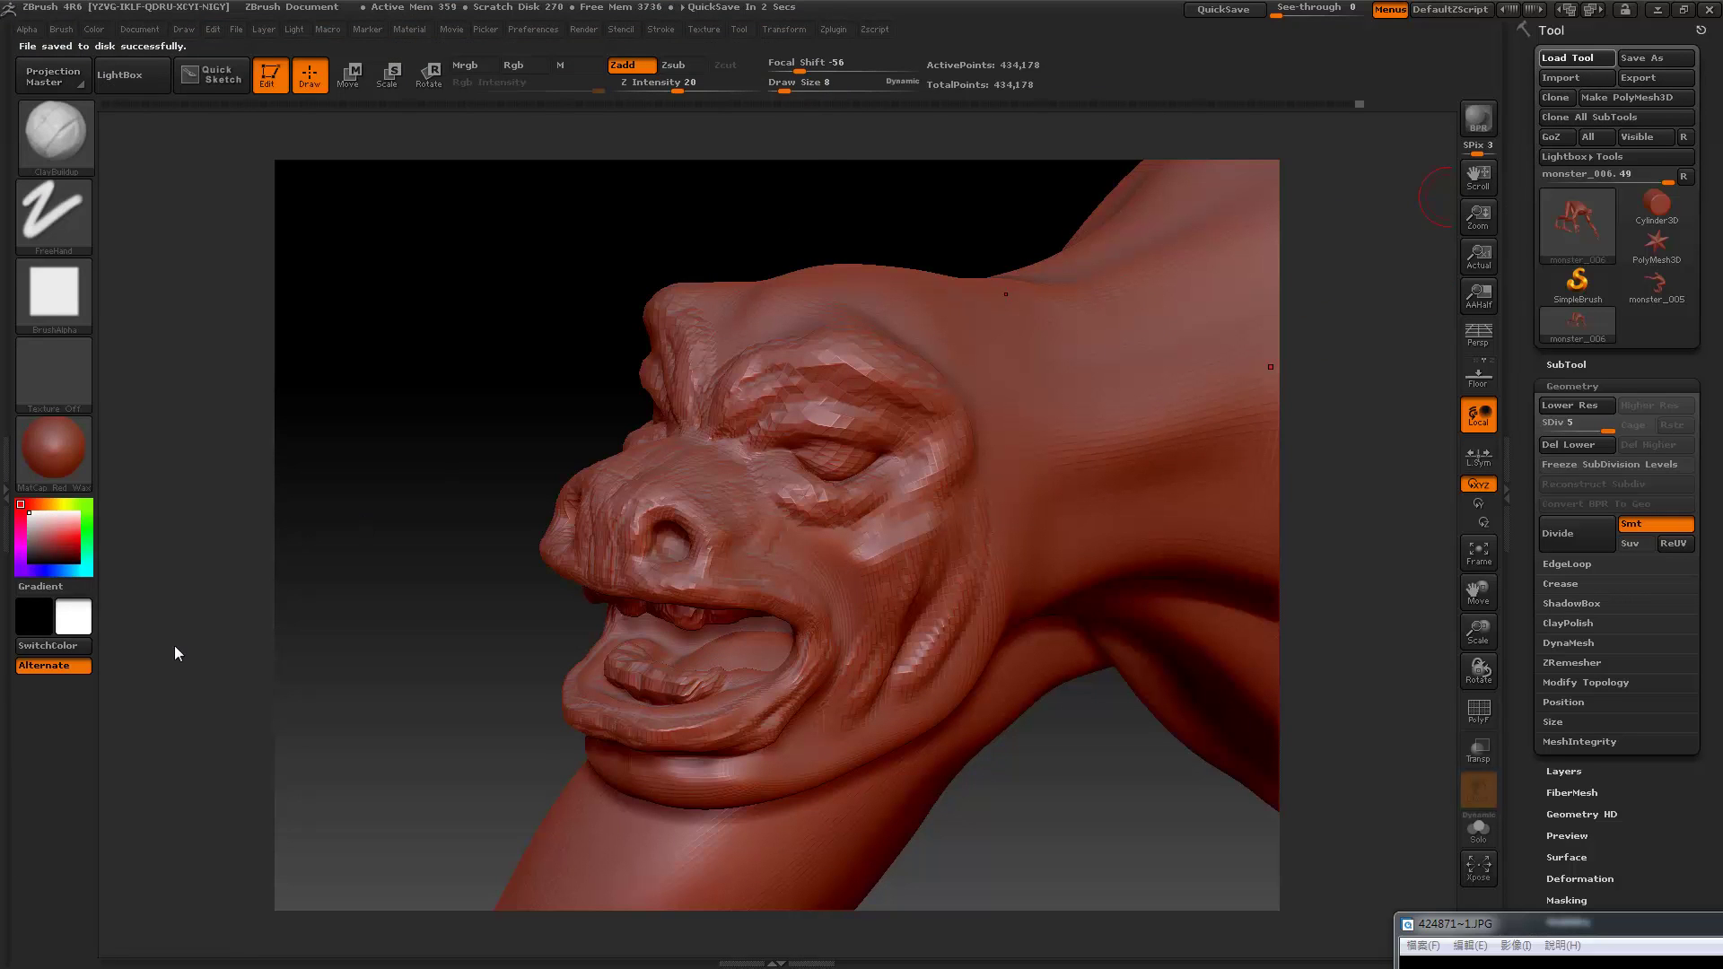
Step: Load the earlier monster_006.ZTL model into the canvas
key(ctrl+o)
click(348, 596)
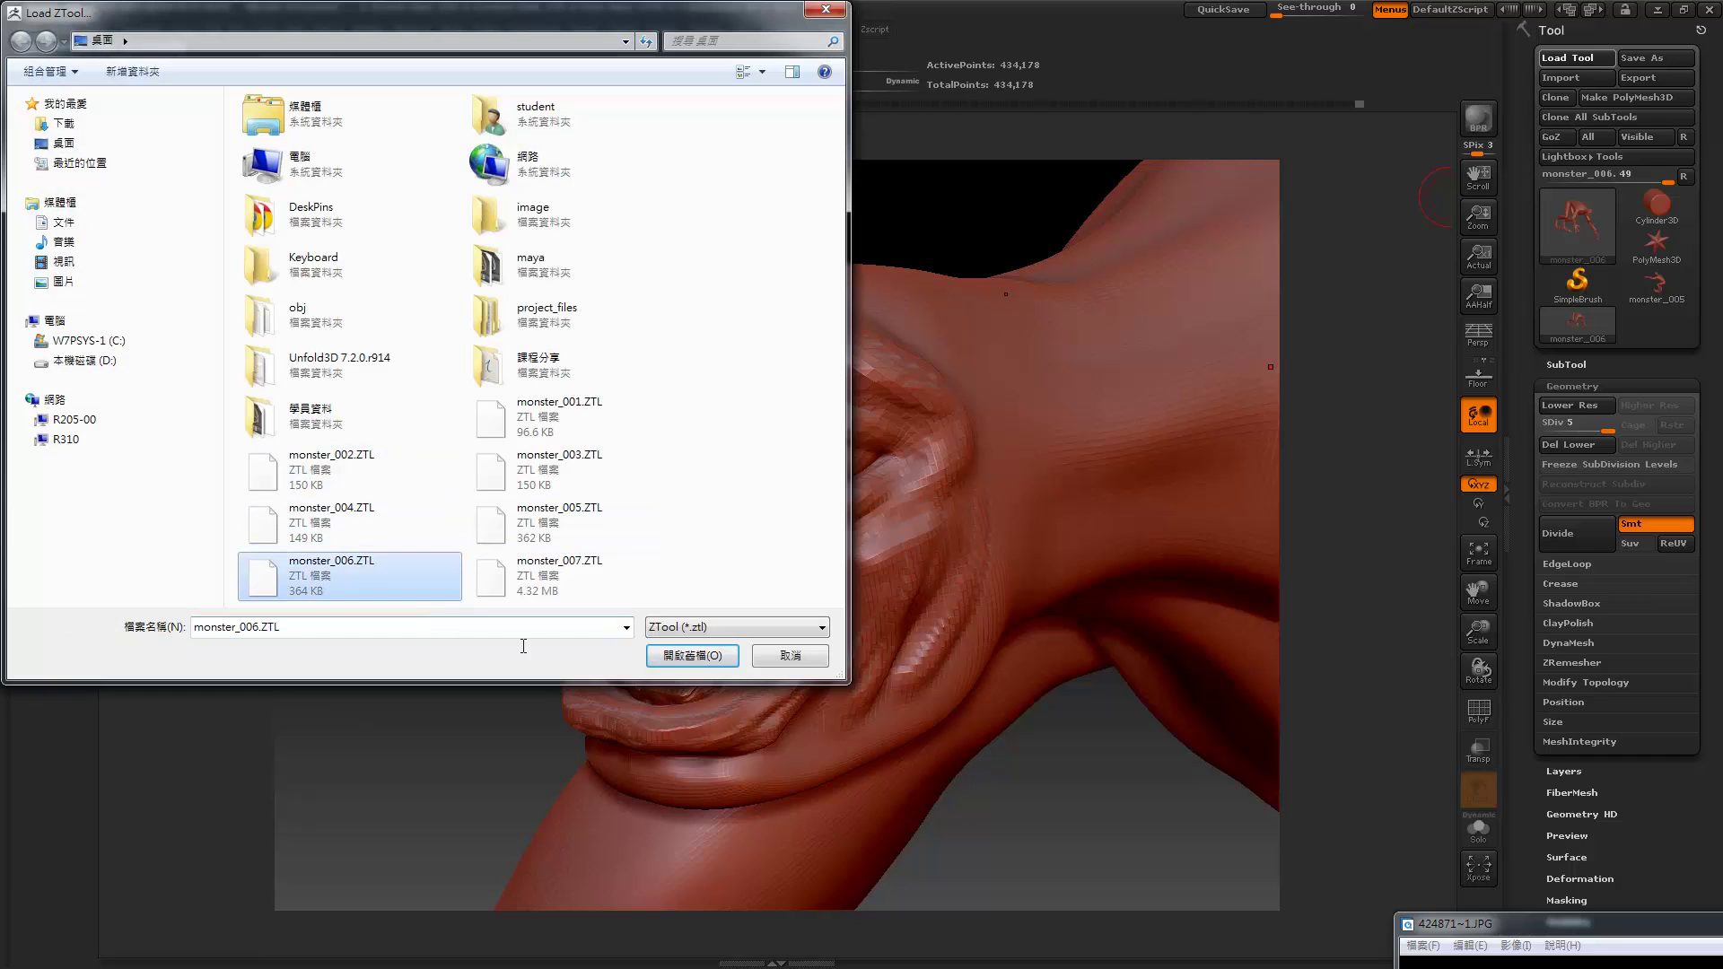
click(699, 655)
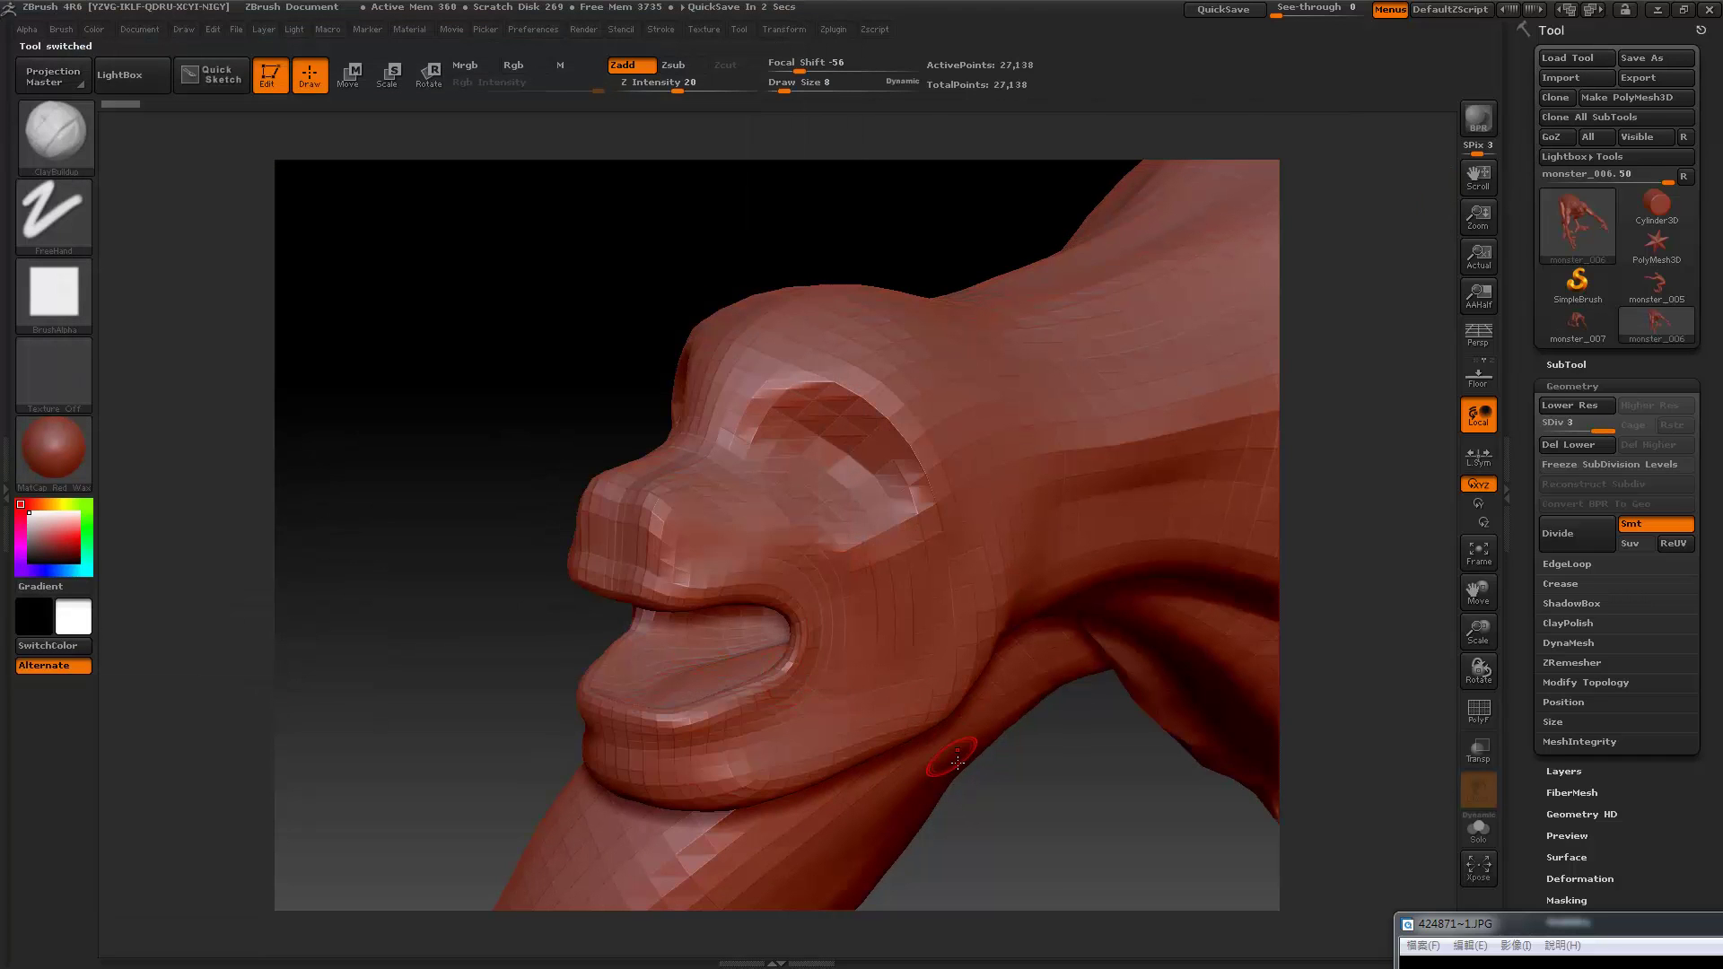
mouse_move(1138, 850)
mouse_down()
mouse_move(1143, 836)
mouse_move(596, 673)
mouse_up()
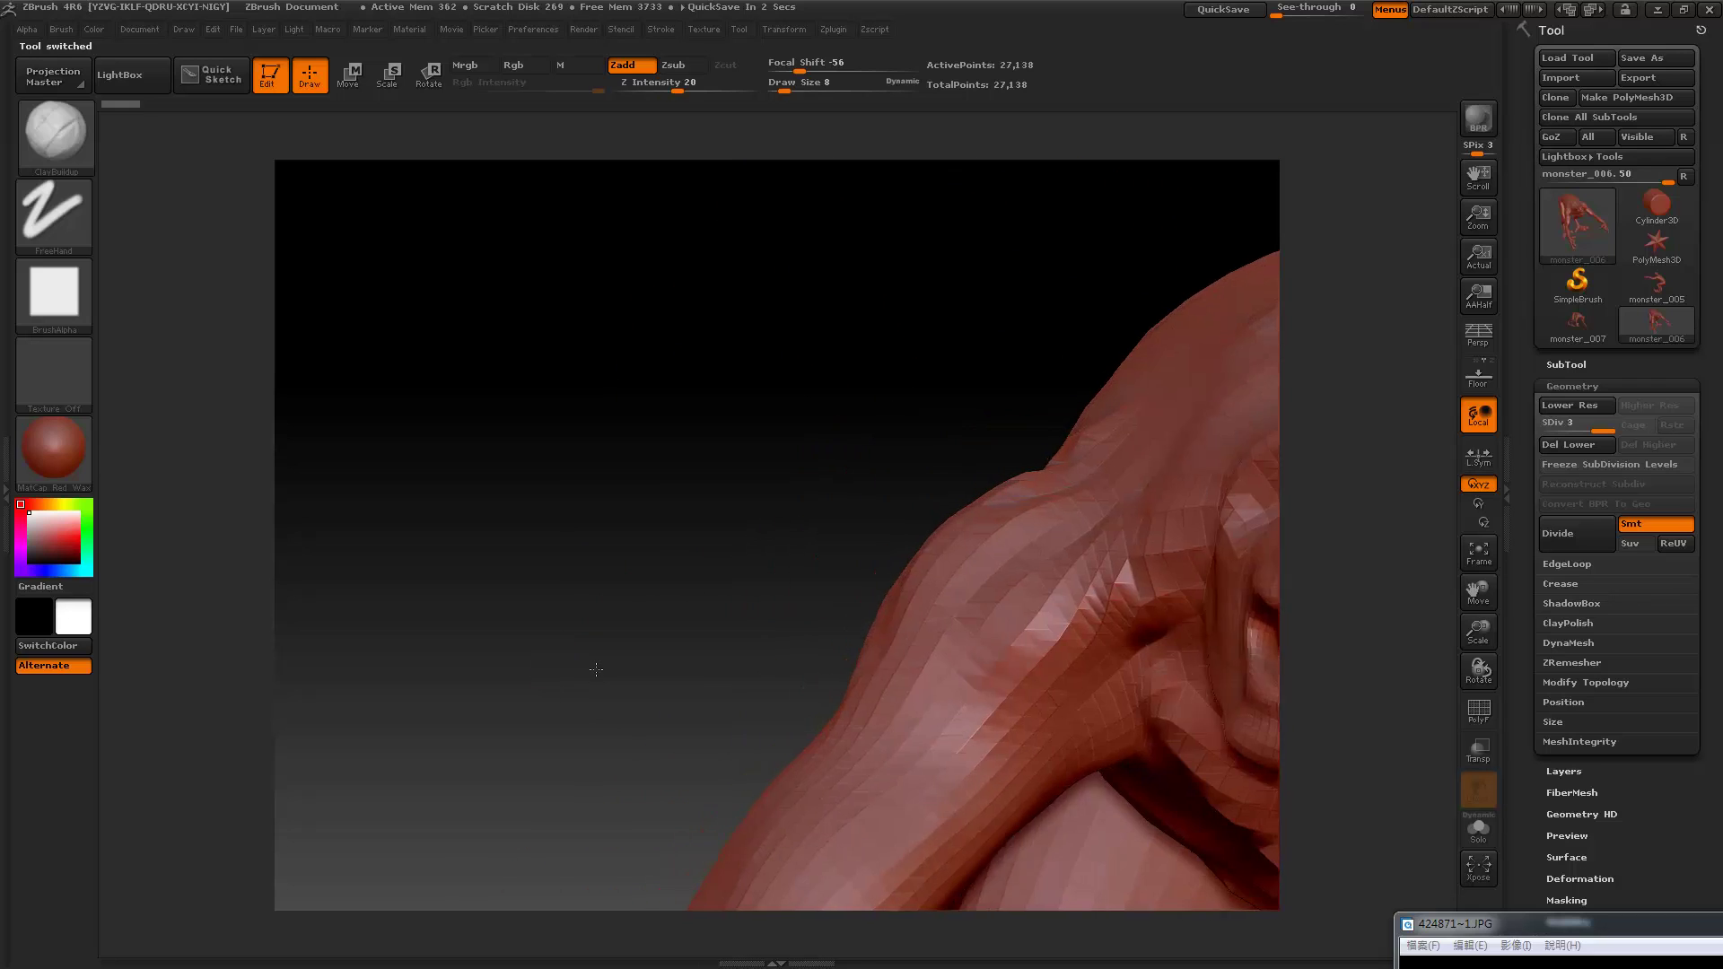
mouse_move(769, 557)
mouse_down()
mouse_move(457, 548)
mouse_move(538, 503)
mouse_up()
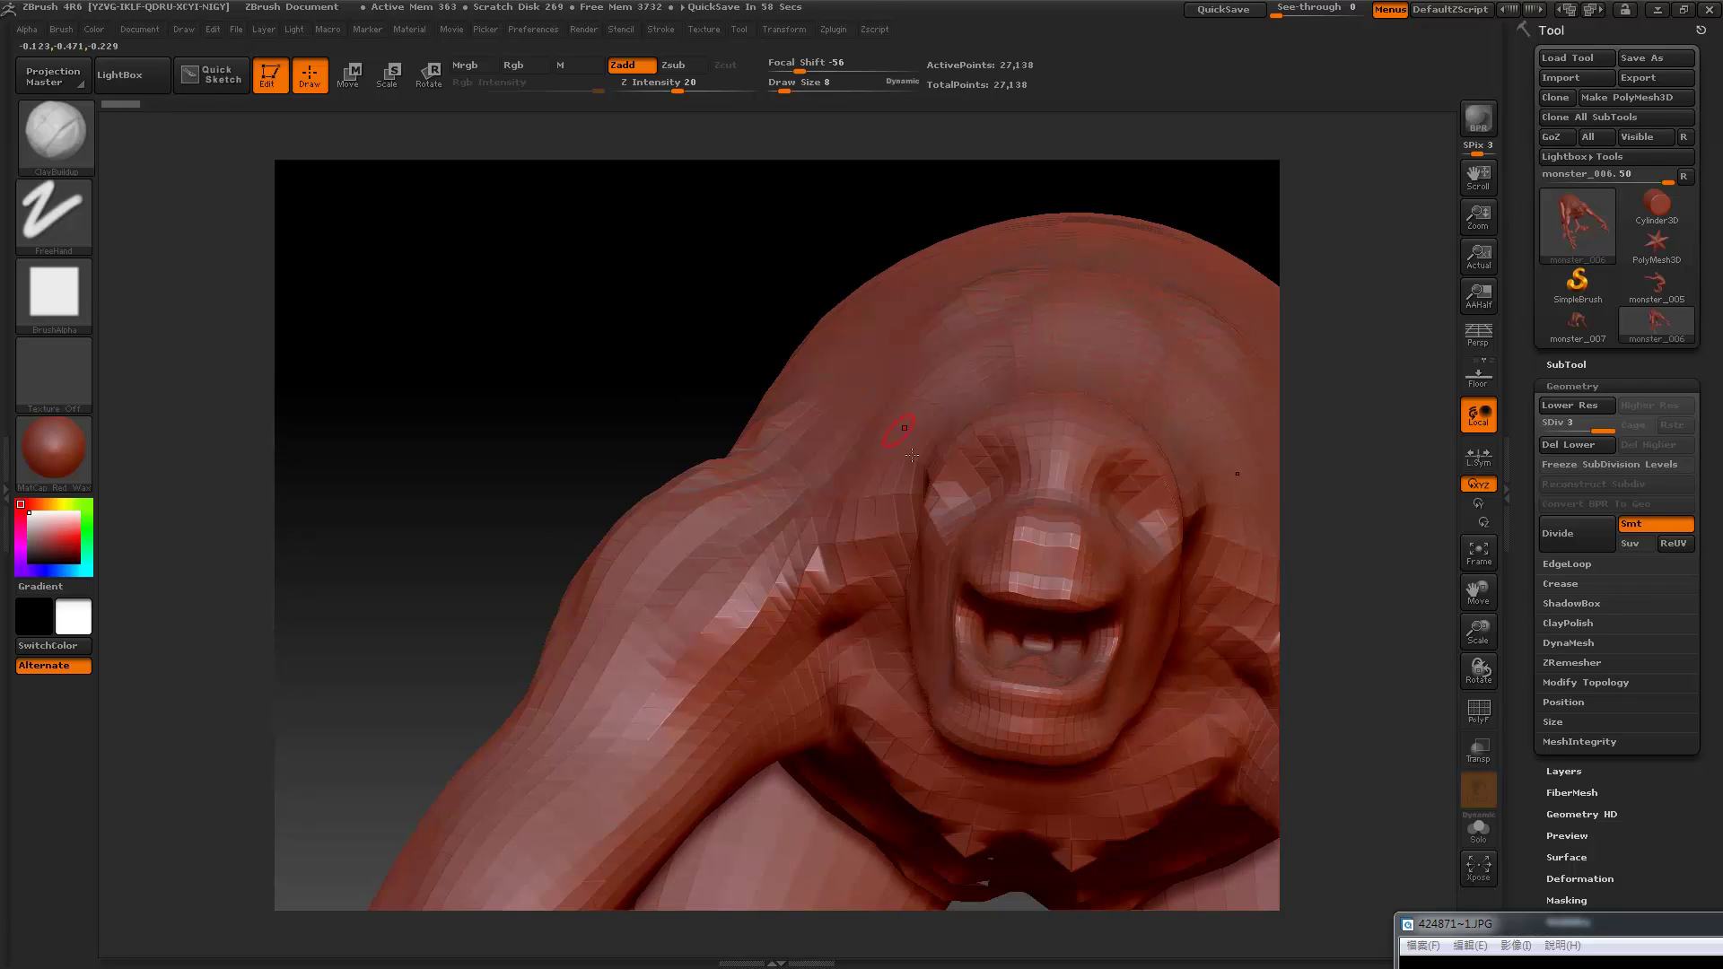
drag(573, 374, 596, 390)
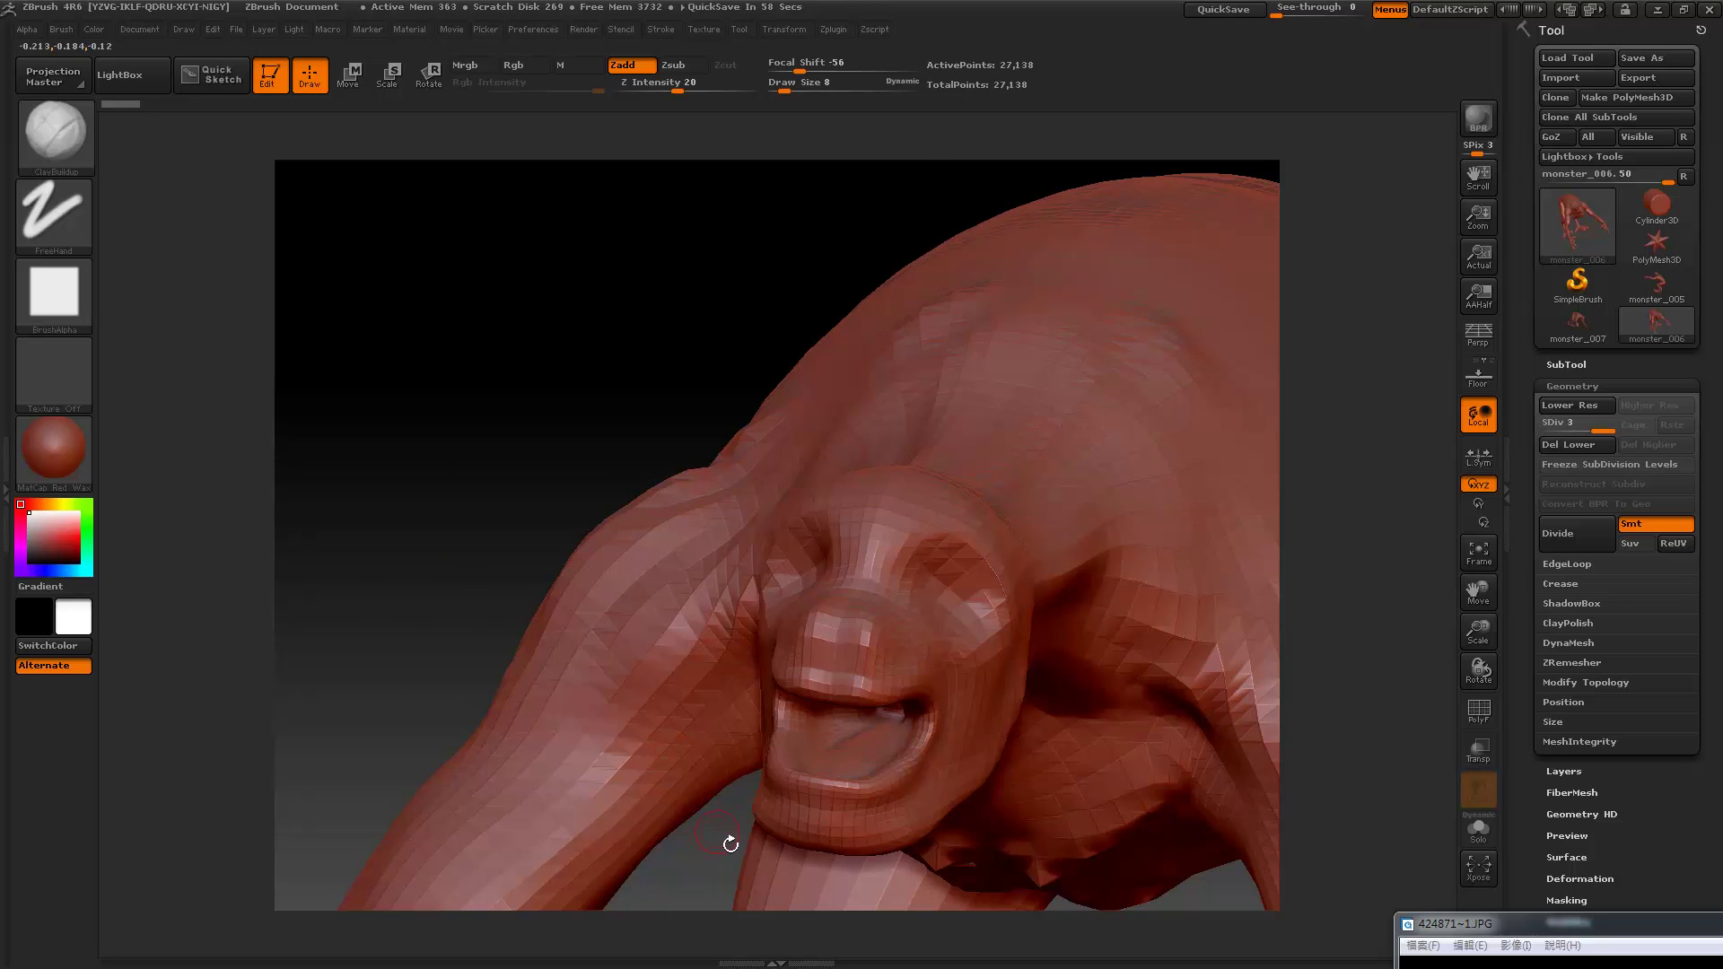
drag(421, 588, 450, 563)
Step: Pick the Standard brush from the B palette and bring up the reference image viewer
key(b)
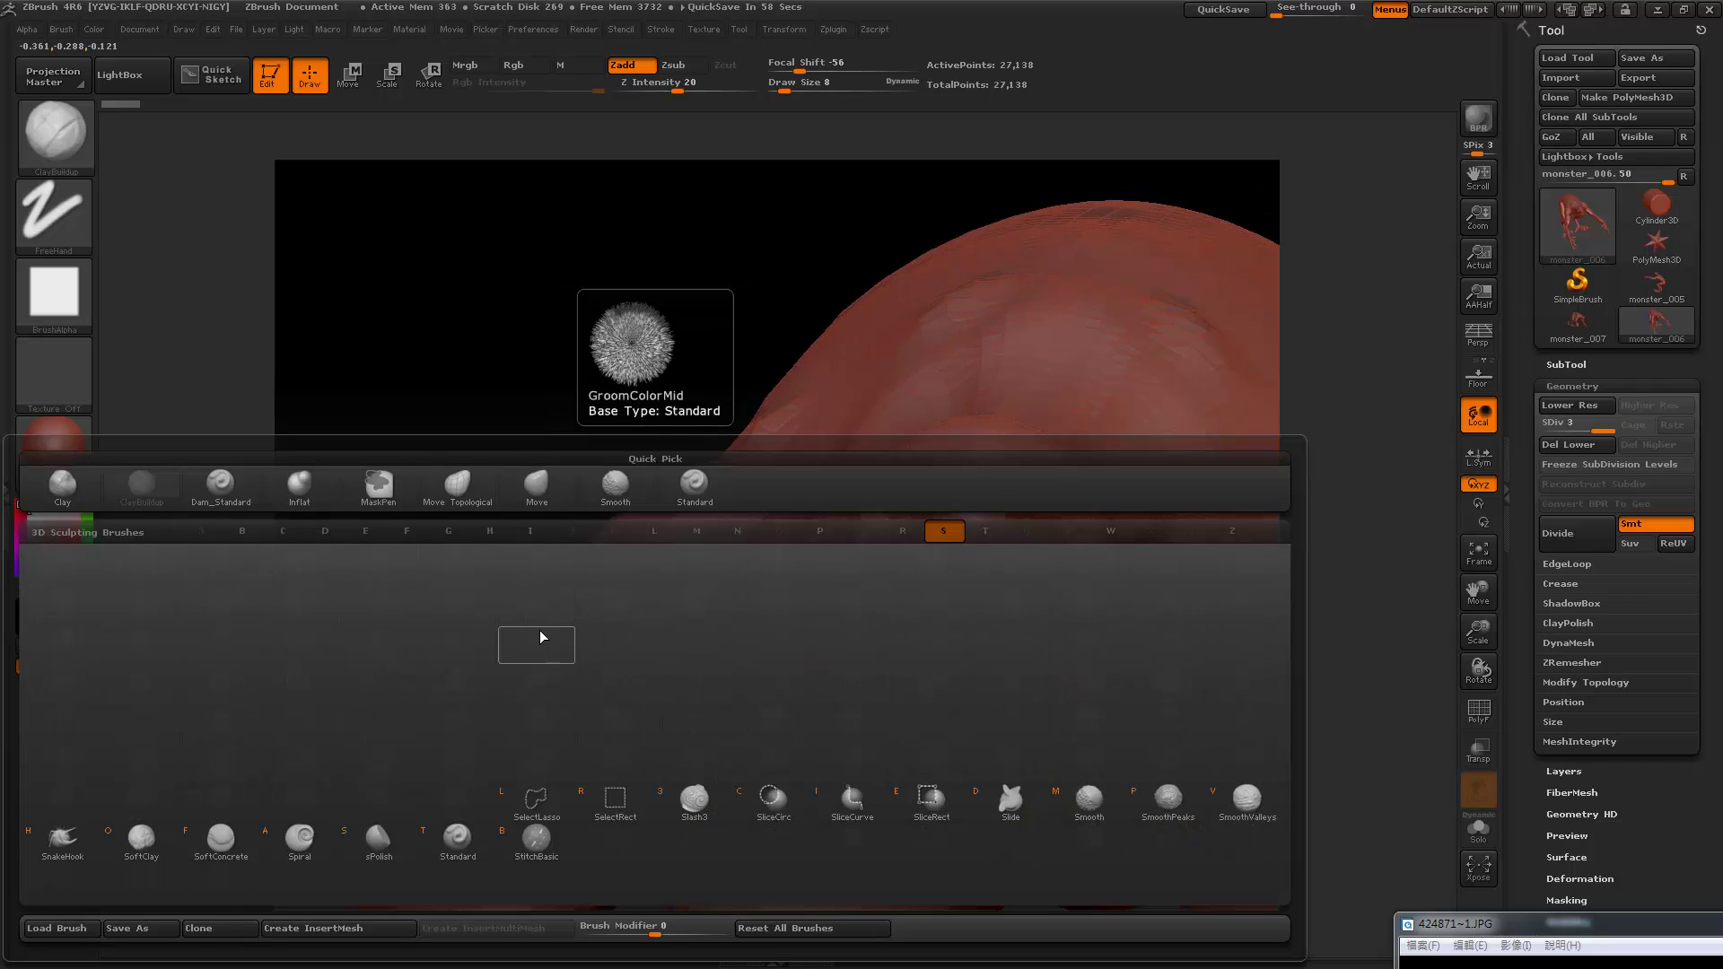
click(676, 484)
mouse_move(1565, 937)
mouse_down()
mouse_move(1538, 857)
mouse_move(1570, 903)
mouse_up()
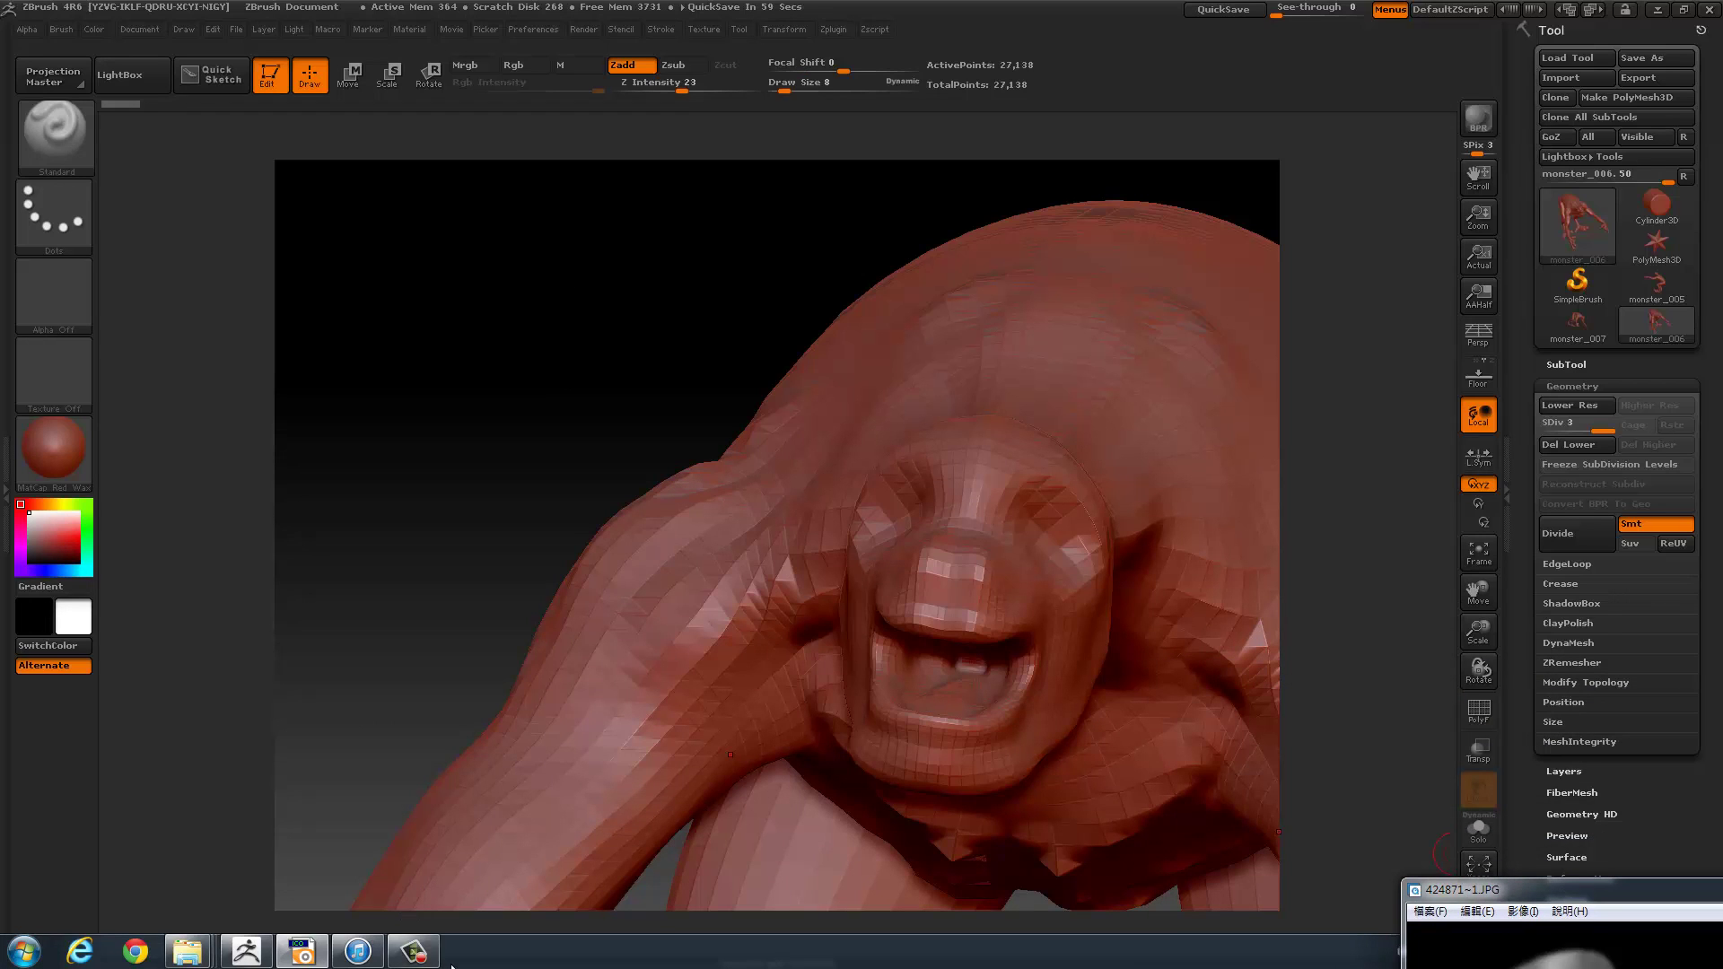
click(421, 951)
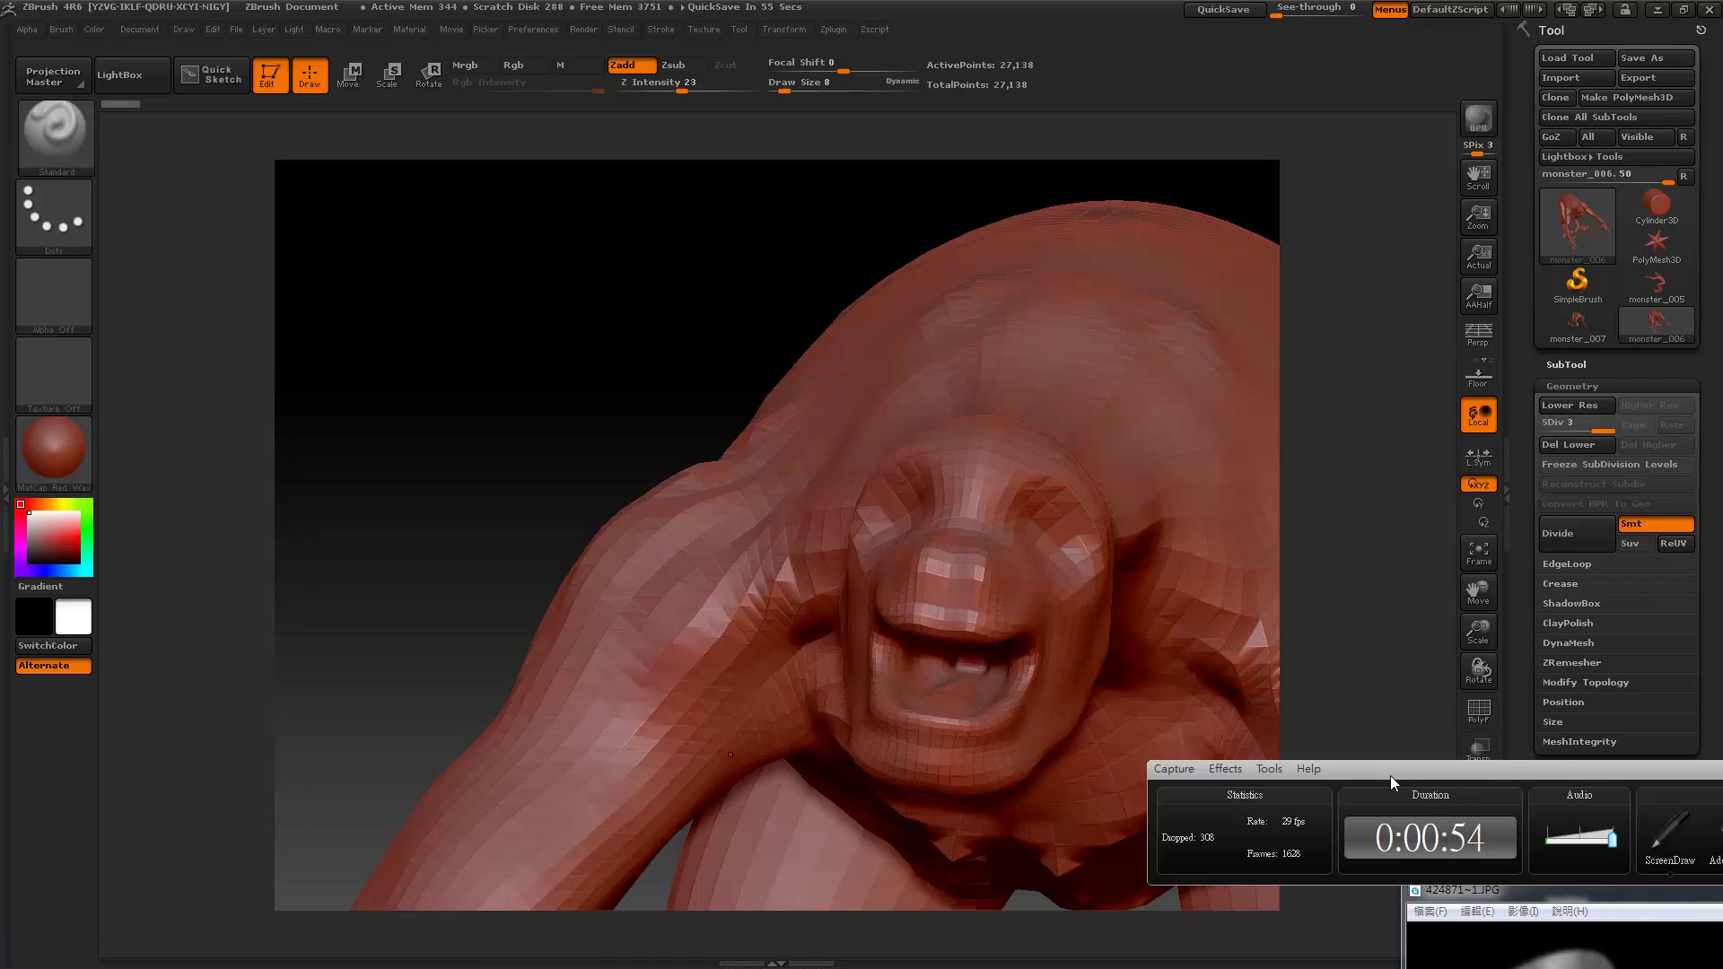
mouse_move(1392, 777)
mouse_down()
mouse_move(1477, 919)
mouse_move(1511, 911)
mouse_up()
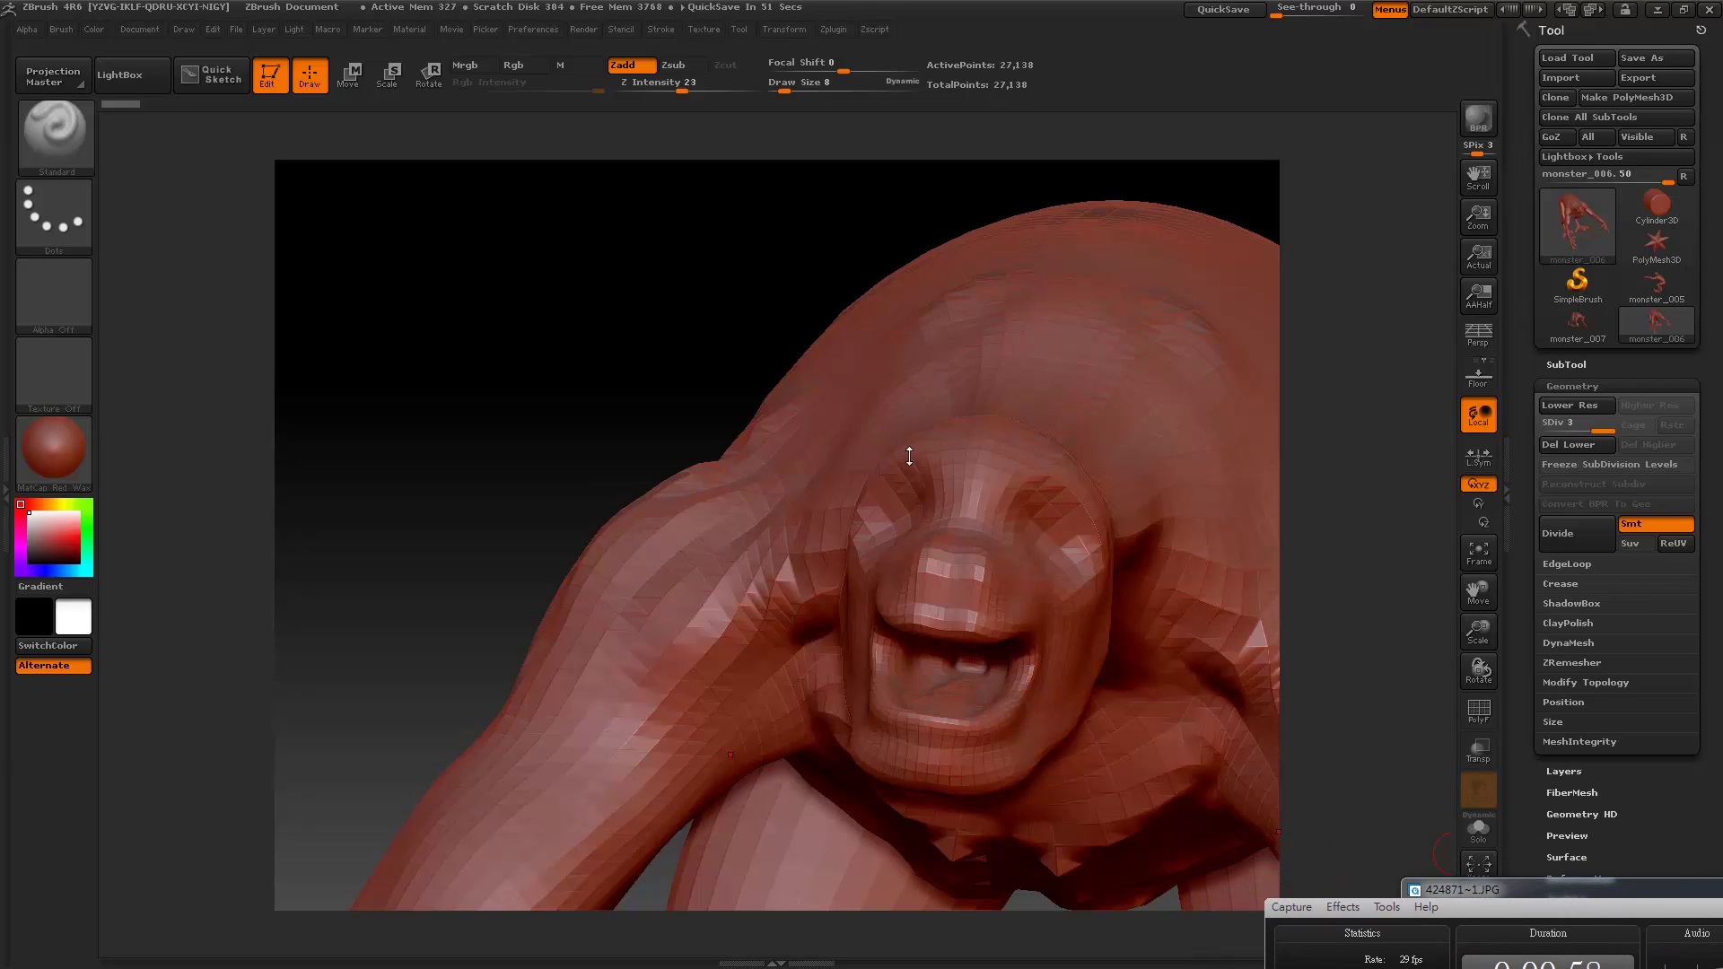
Step: Zoom in and add small mirrored Standard strokes across the monster's snout
alt+drag(687, 461, 723, 415)
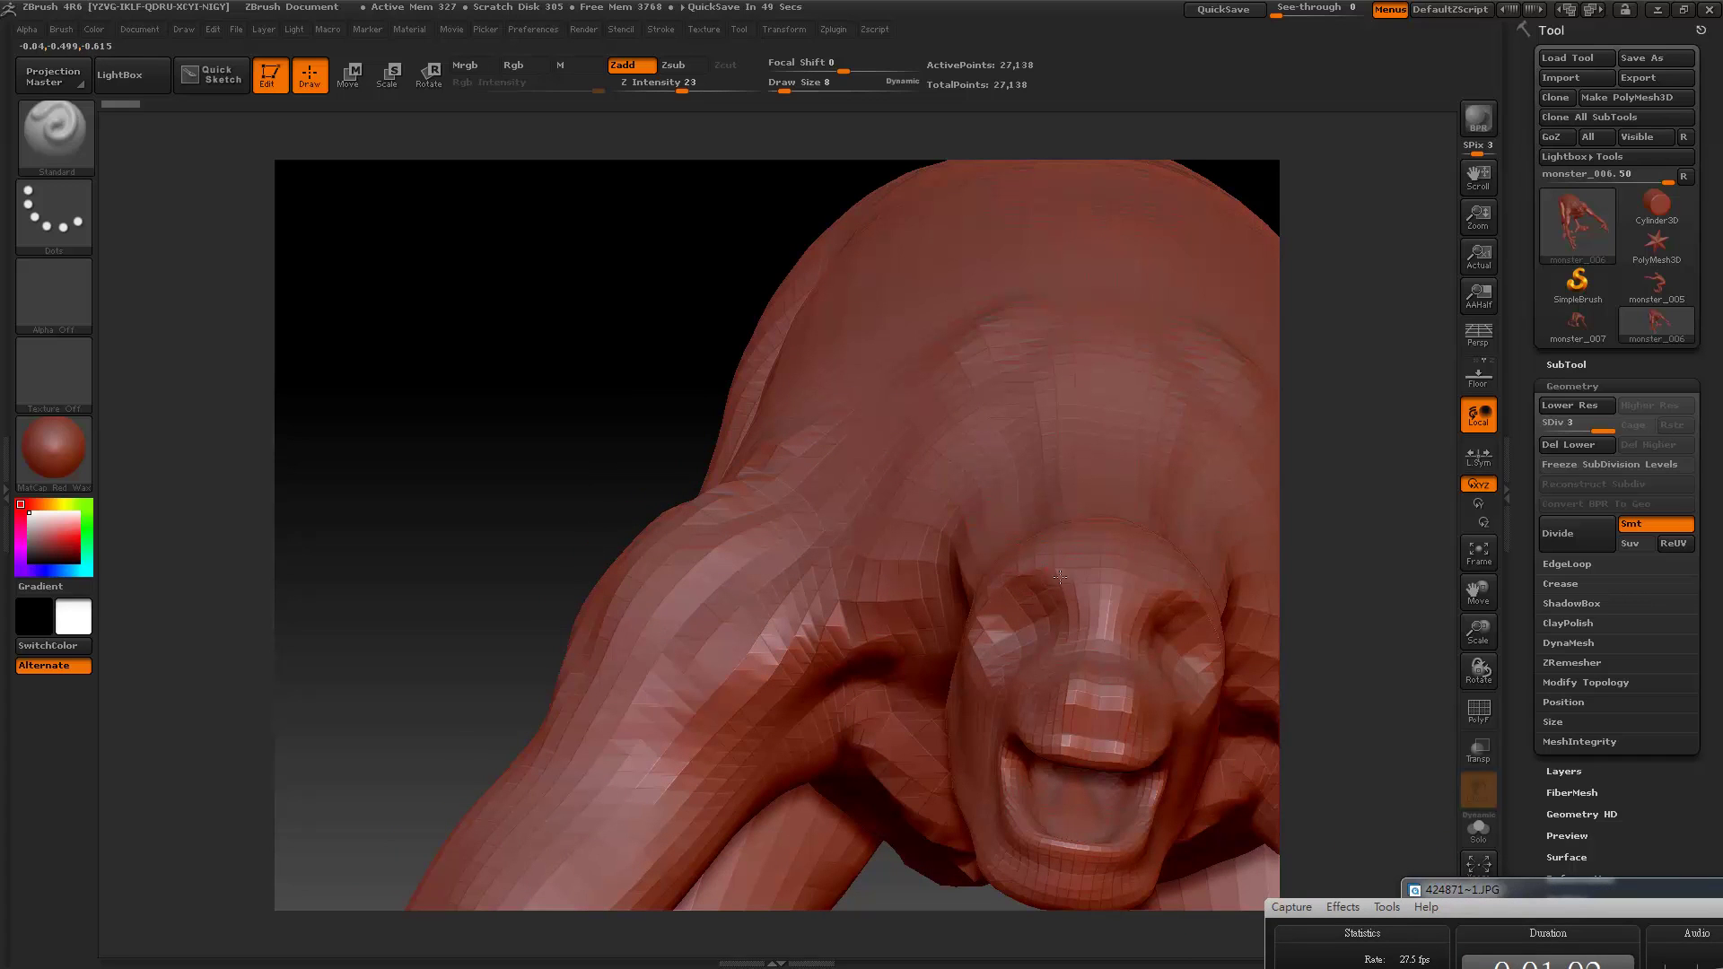
drag(1062, 568, 1044, 596)
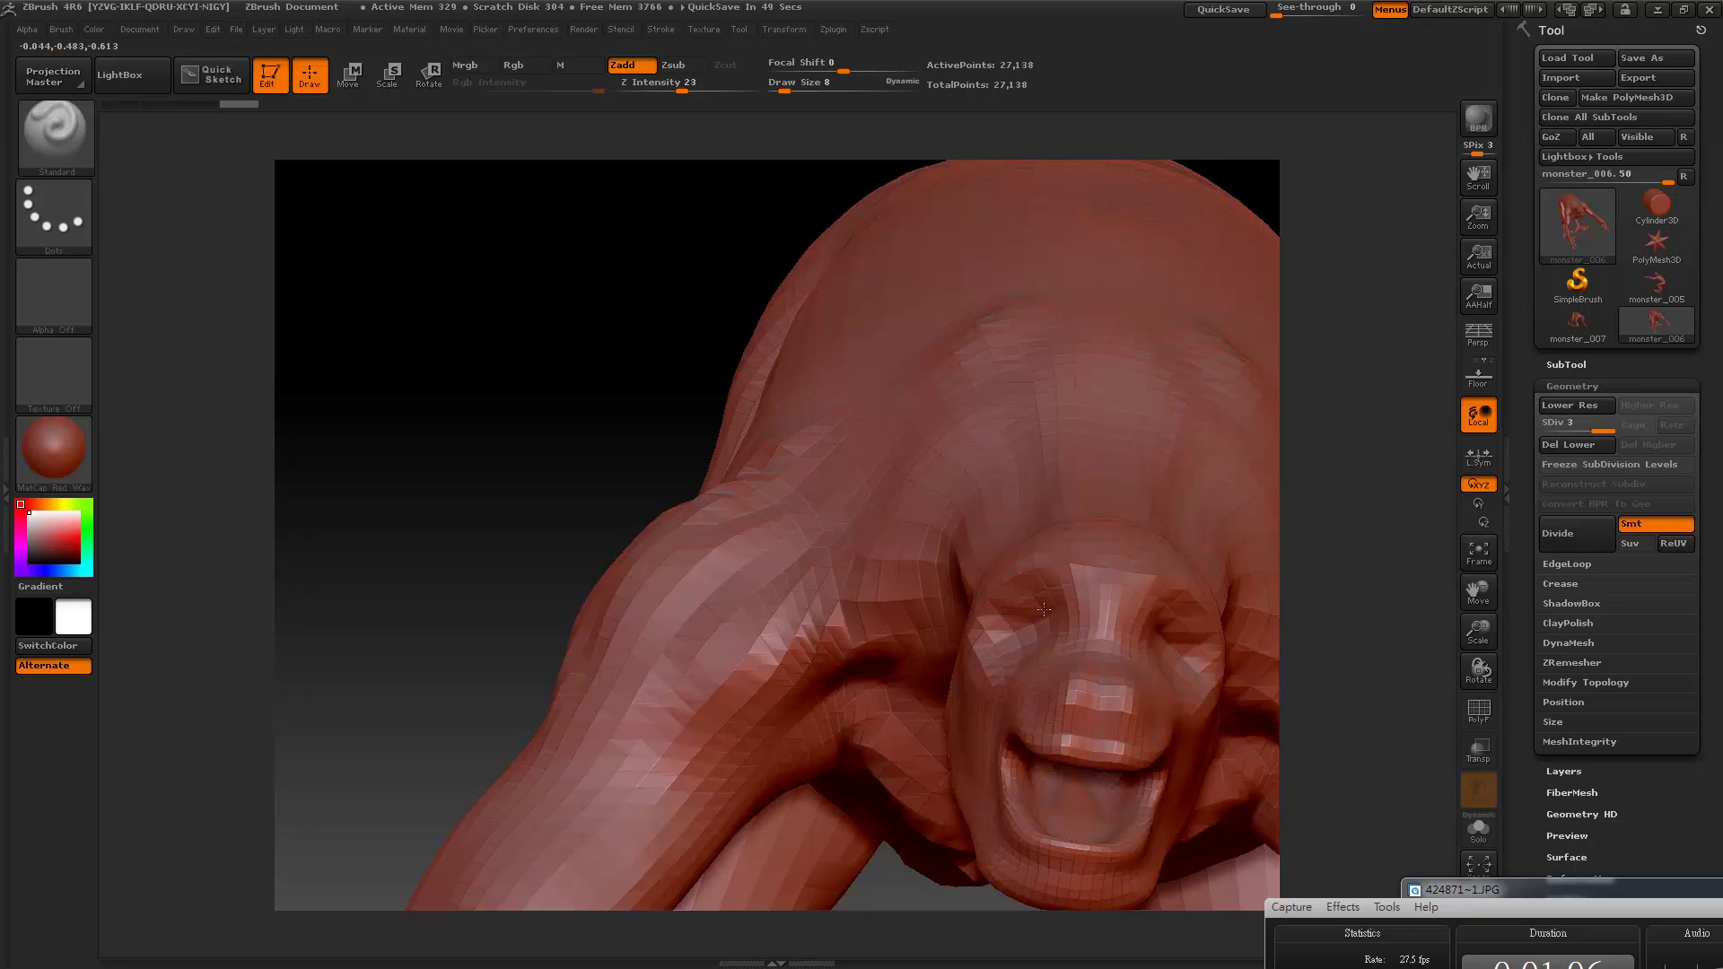
drag(493, 619, 1012, 626)
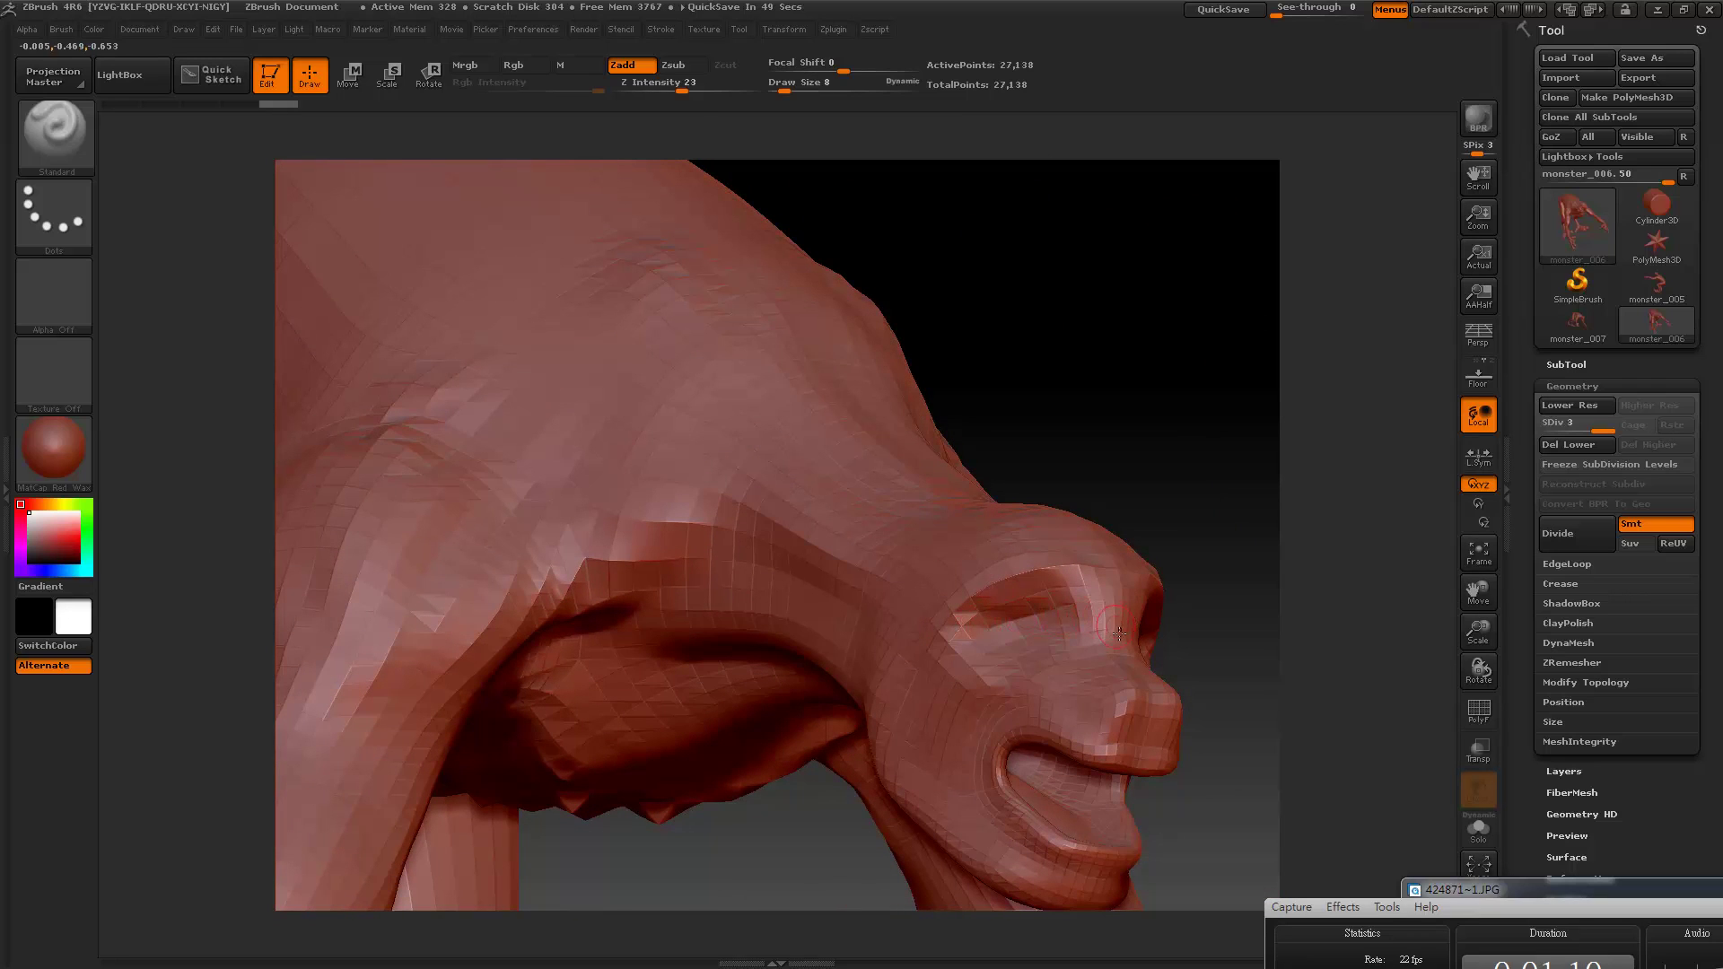
drag(1119, 633, 1113, 684)
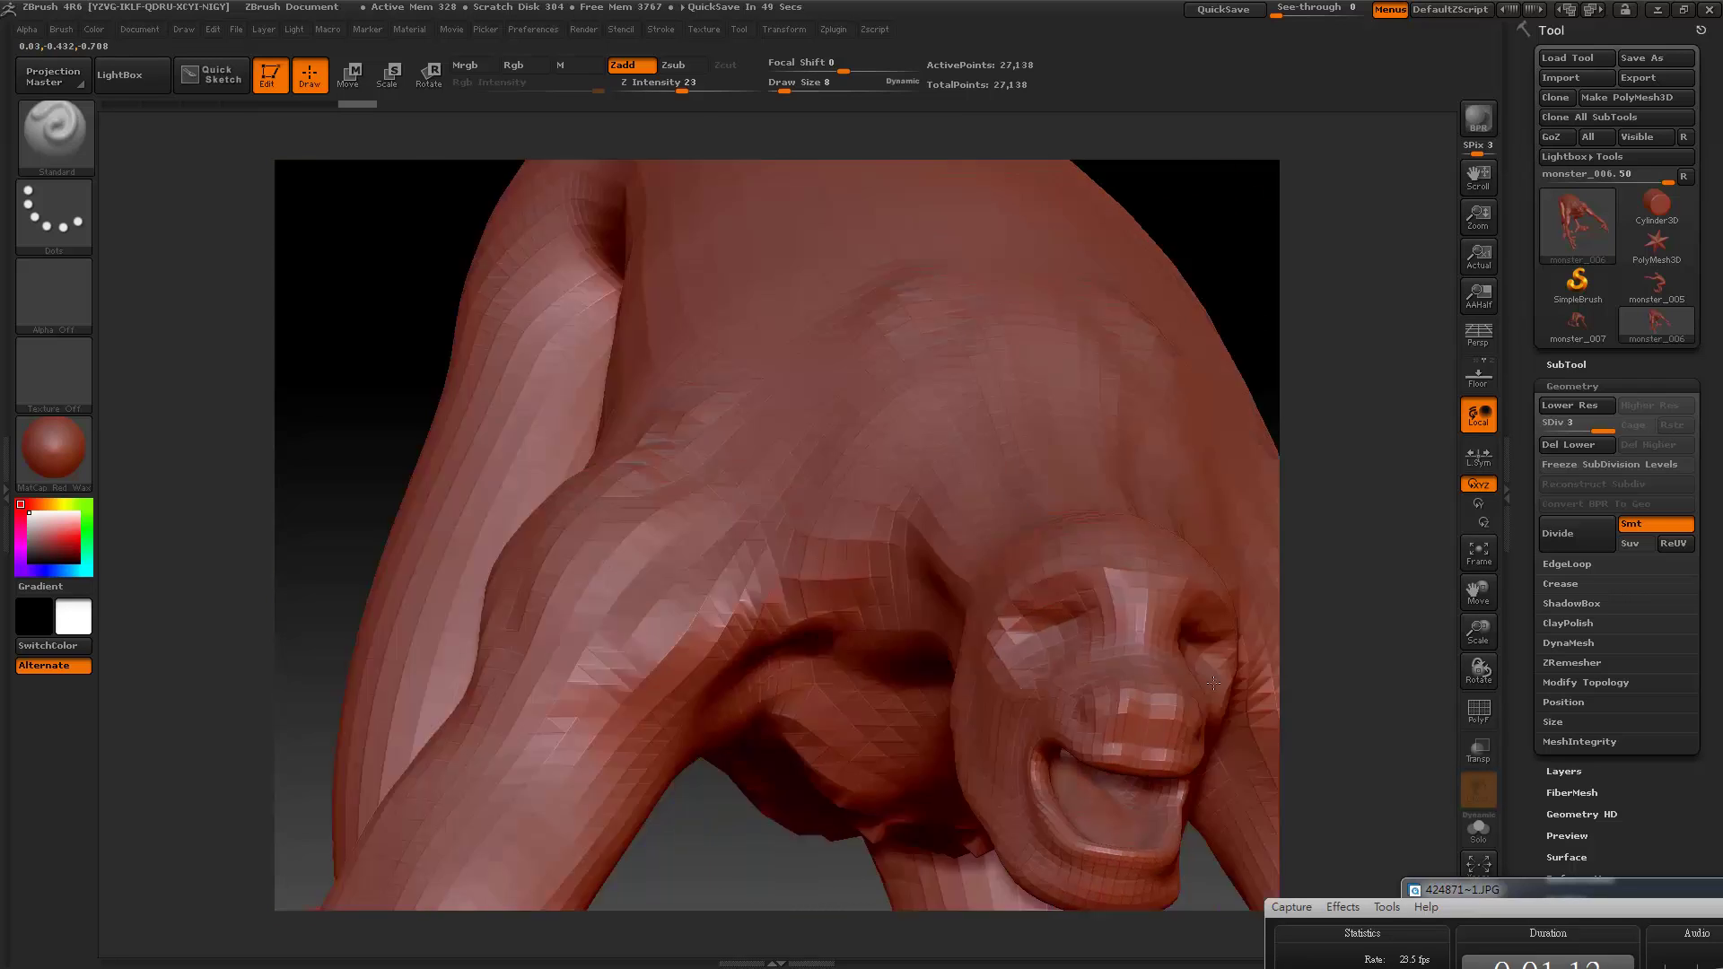
drag(1094, 714, 1119, 730)
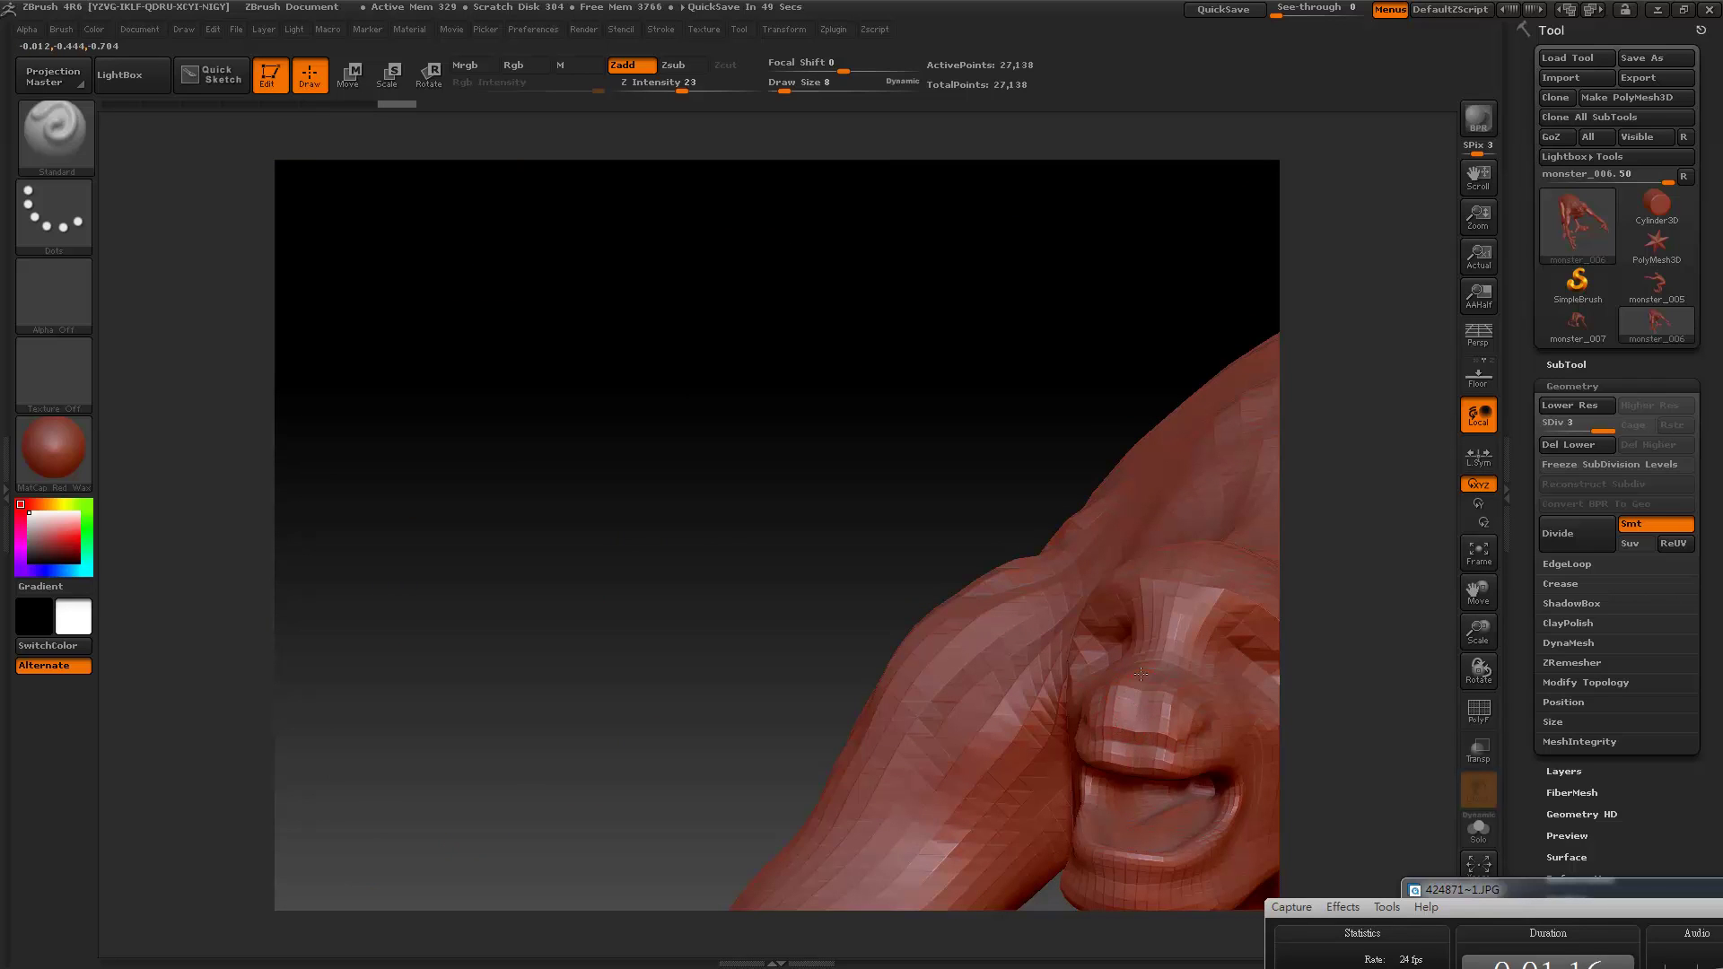
drag(1149, 666, 1152, 662)
mouse_move(731, 685)
alt+mouse_down()
mouse_move(719, 758)
mouse_move(520, 523)
mouse_move(926, 524)
mouse_move(987, 549)
alt+mouse_up()
Step: Carve and deepen nostril dents on both sides, reshaping the upper lip
mouse_move(886, 485)
mouse_down()
mouse_move(915, 548)
mouse_move(978, 565)
mouse_up()
mouse_move(848, 507)
mouse_down()
mouse_move(987, 583)
mouse_move(885, 535)
mouse_move(1005, 552)
mouse_move(875, 518)
mouse_up()
mouse_move(1028, 569)
mouse_down()
mouse_move(830, 530)
mouse_move(859, 547)
mouse_move(850, 561)
mouse_up()
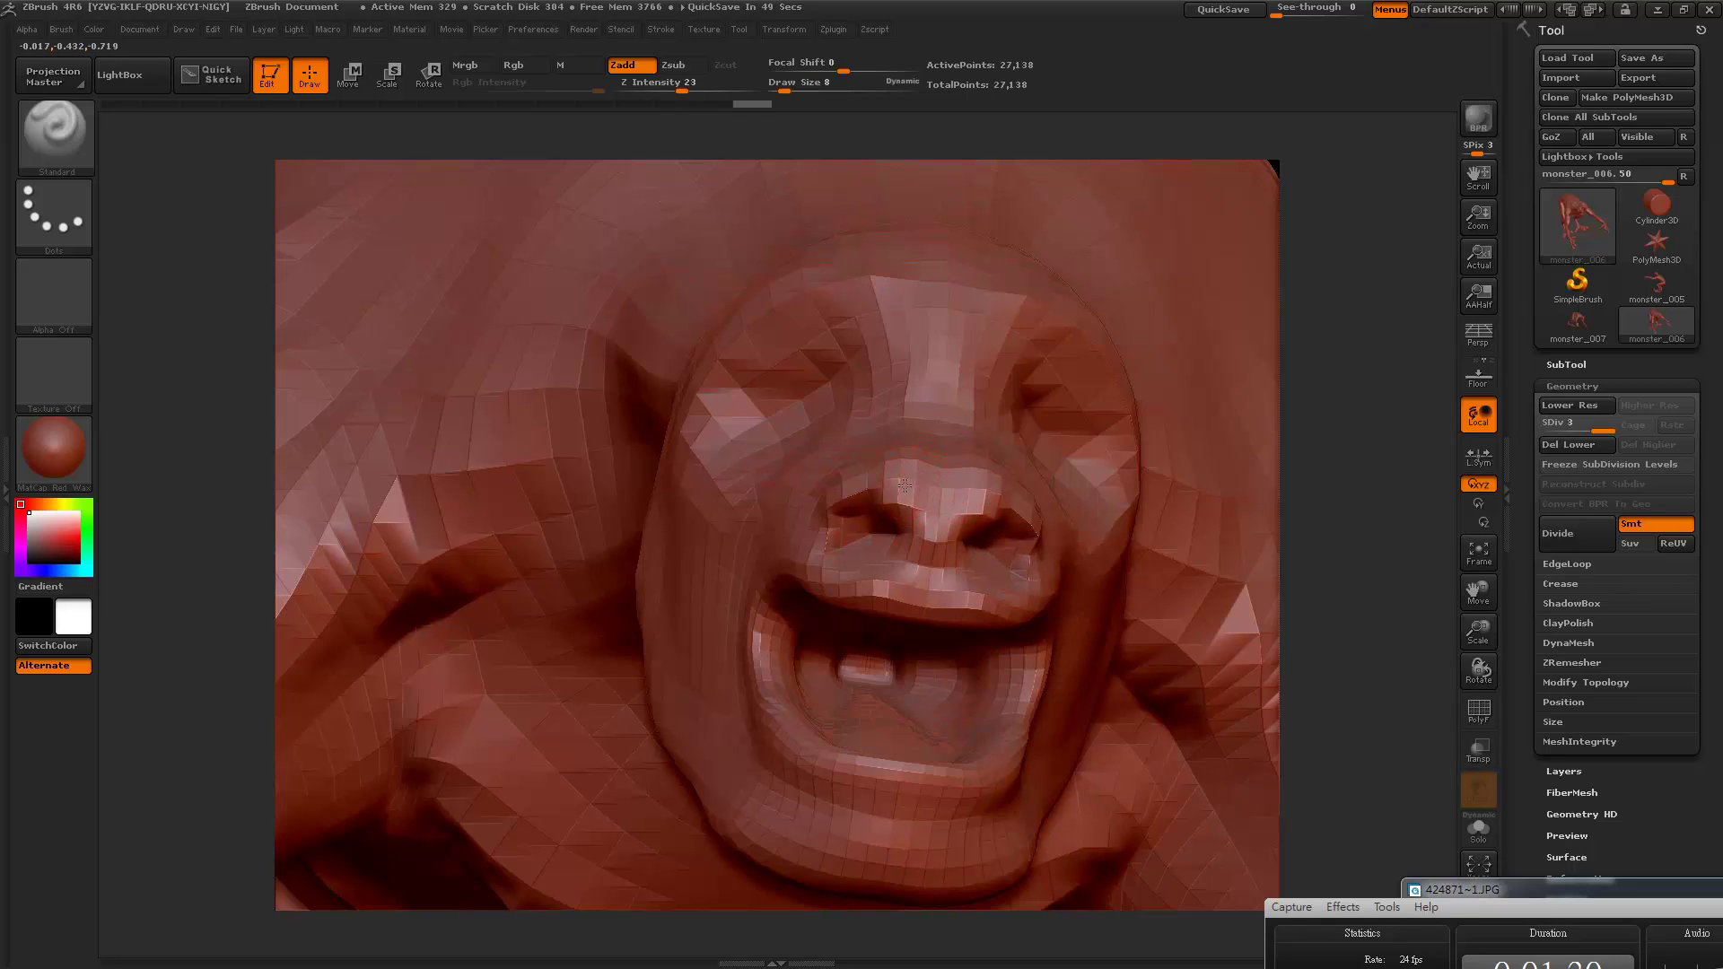
mouse_move(987, 498)
mouse_down()
mouse_move(911, 538)
mouse_move(924, 592)
mouse_move(911, 507)
mouse_move(817, 519)
mouse_move(834, 545)
mouse_move(929, 498)
mouse_move(957, 538)
mouse_move(888, 560)
mouse_move(850, 535)
mouse_up()
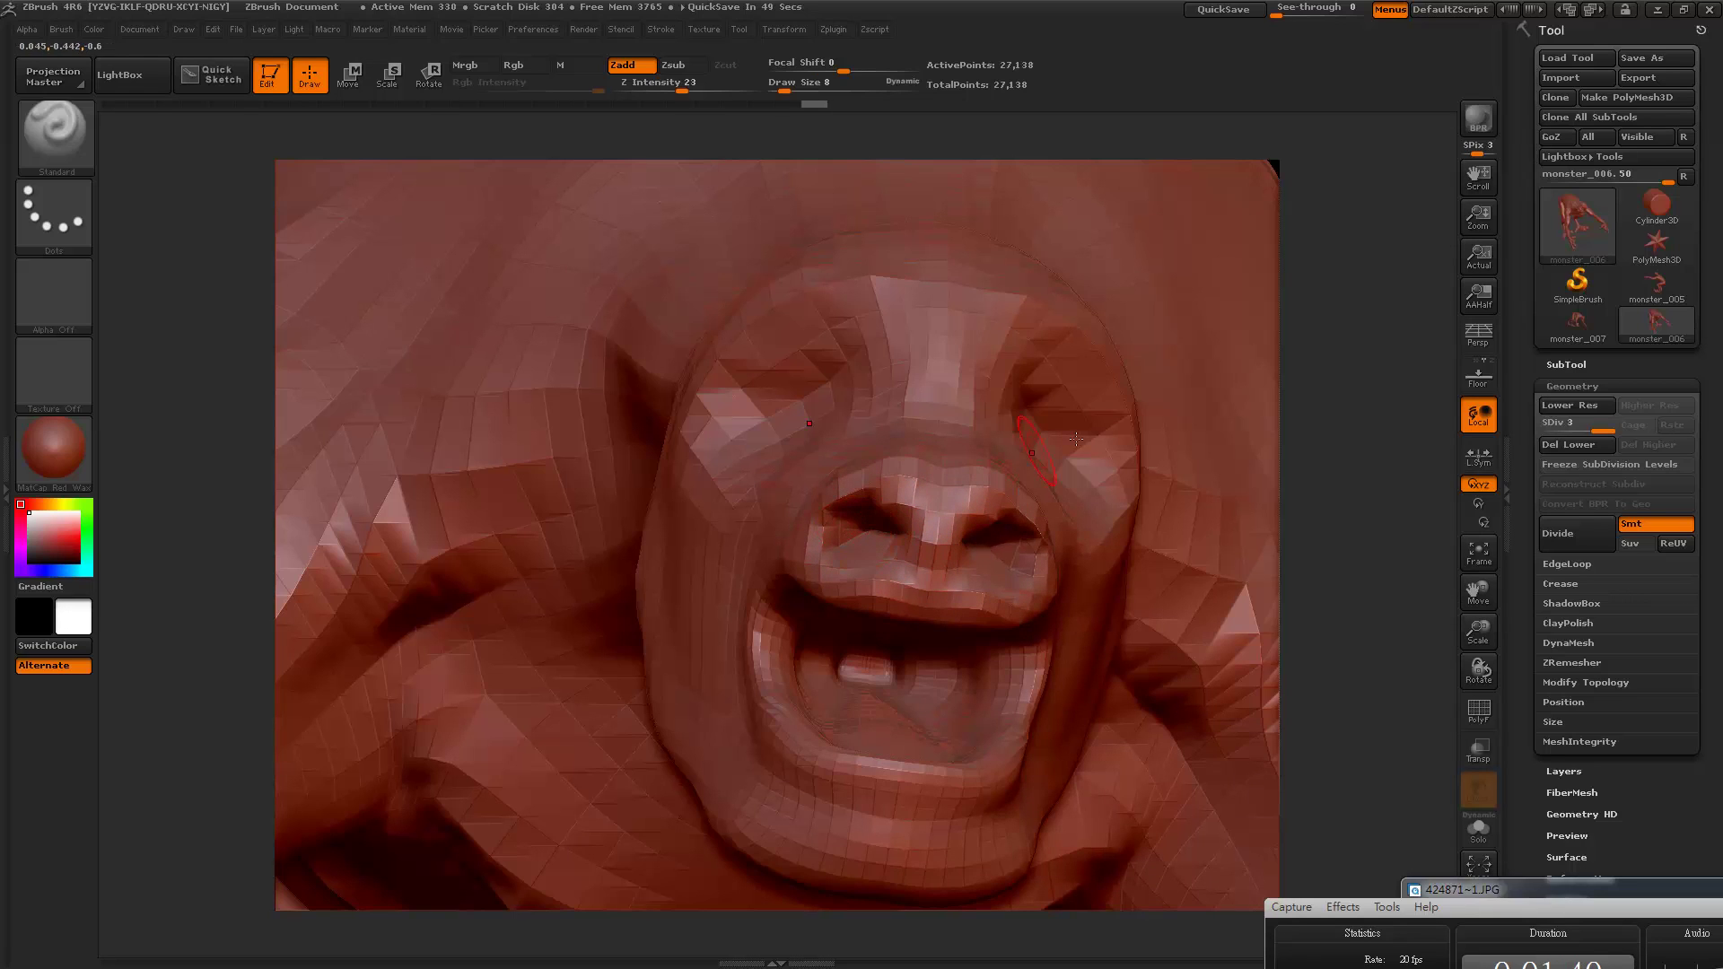
Step: Smooth the nostril, nose surface and cheek beside the mouth
drag(1125, 605, 1127, 628)
drag(1479, 671, 1507, 691)
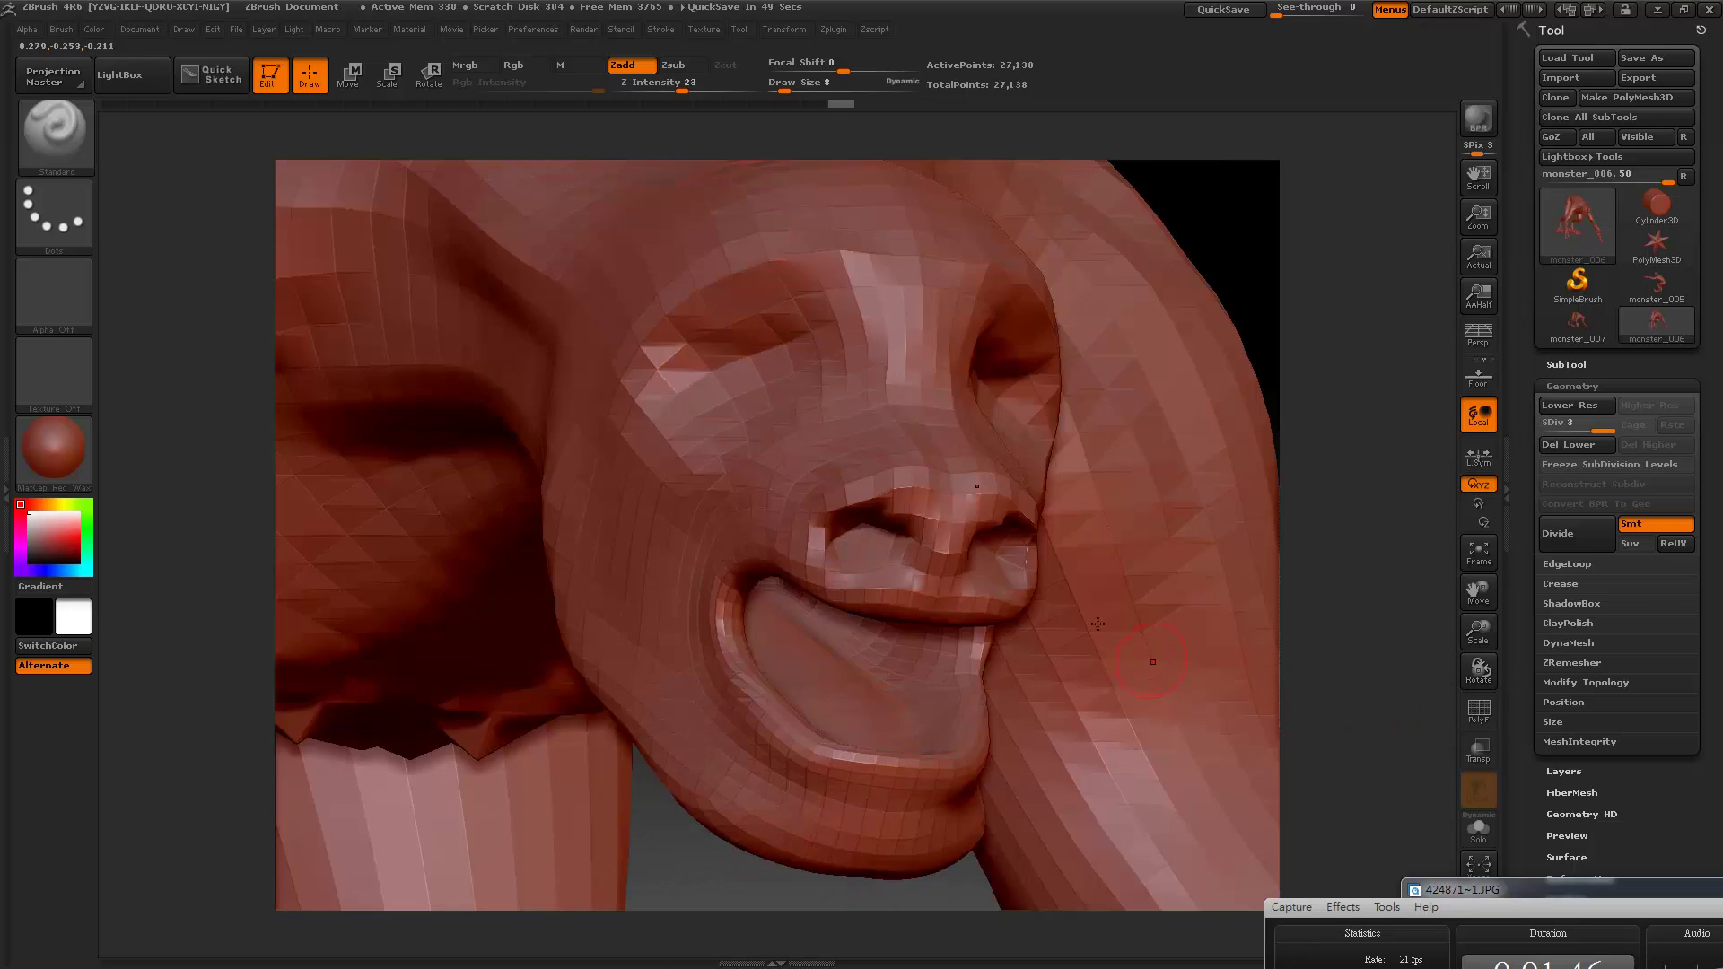
shift+drag(902, 548, 830, 537)
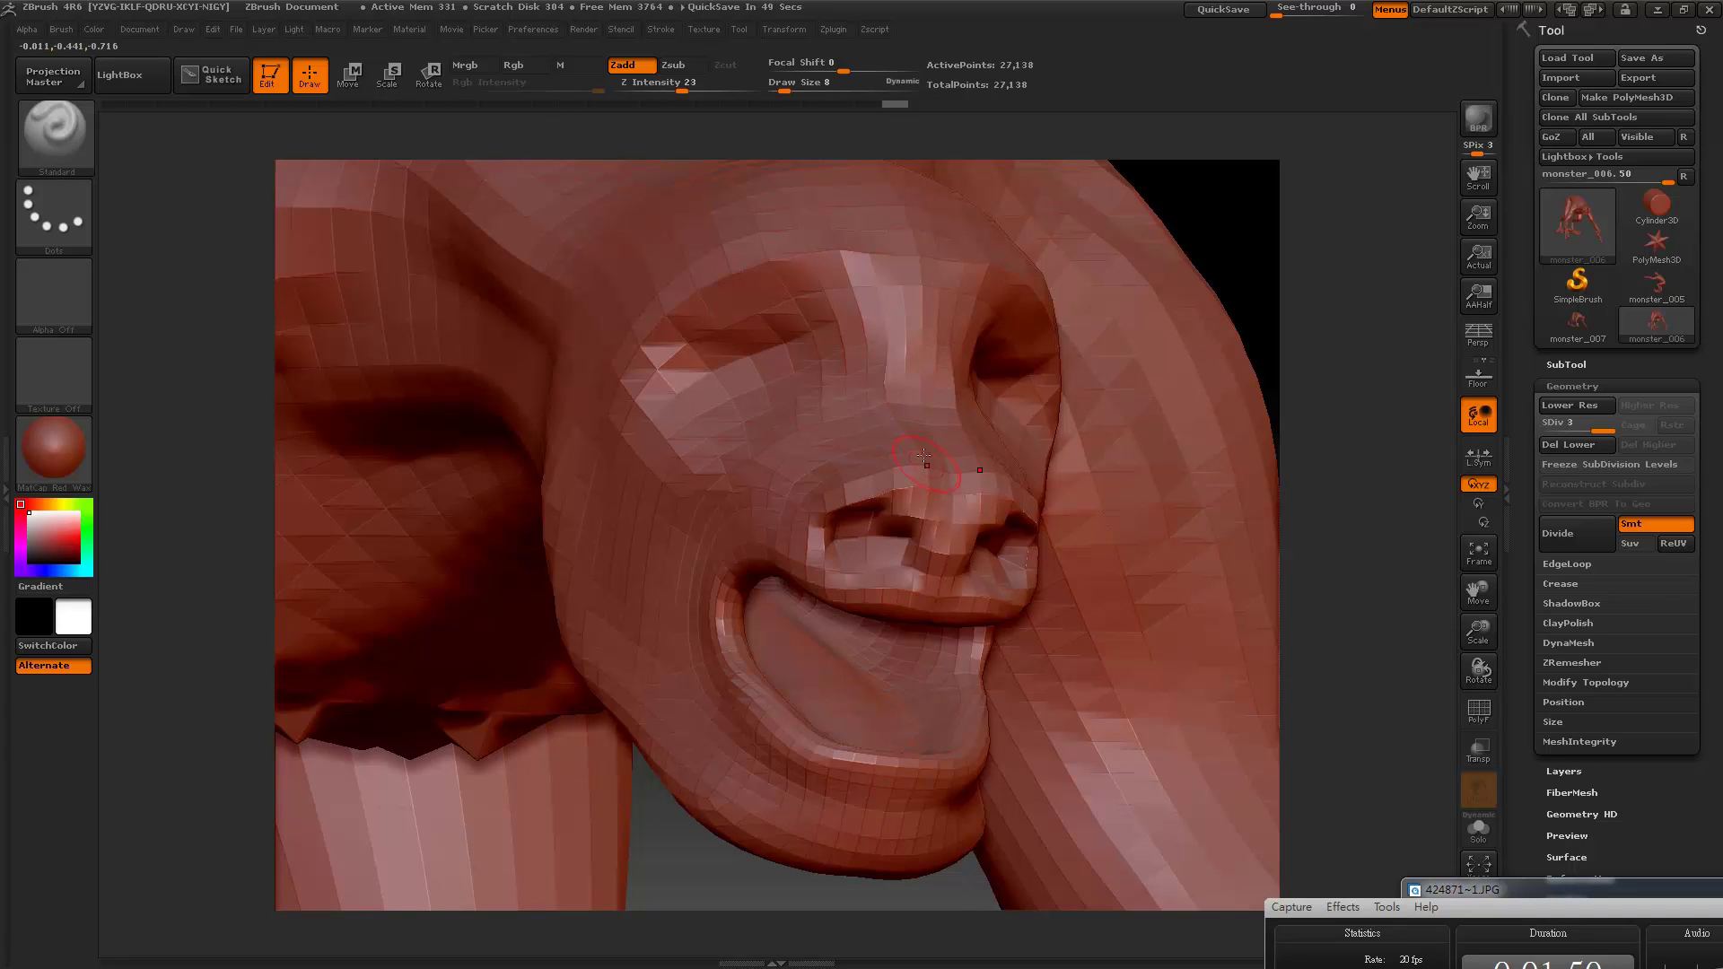
shift+drag(954, 368, 898, 395)
shift+drag(721, 447, 643, 578)
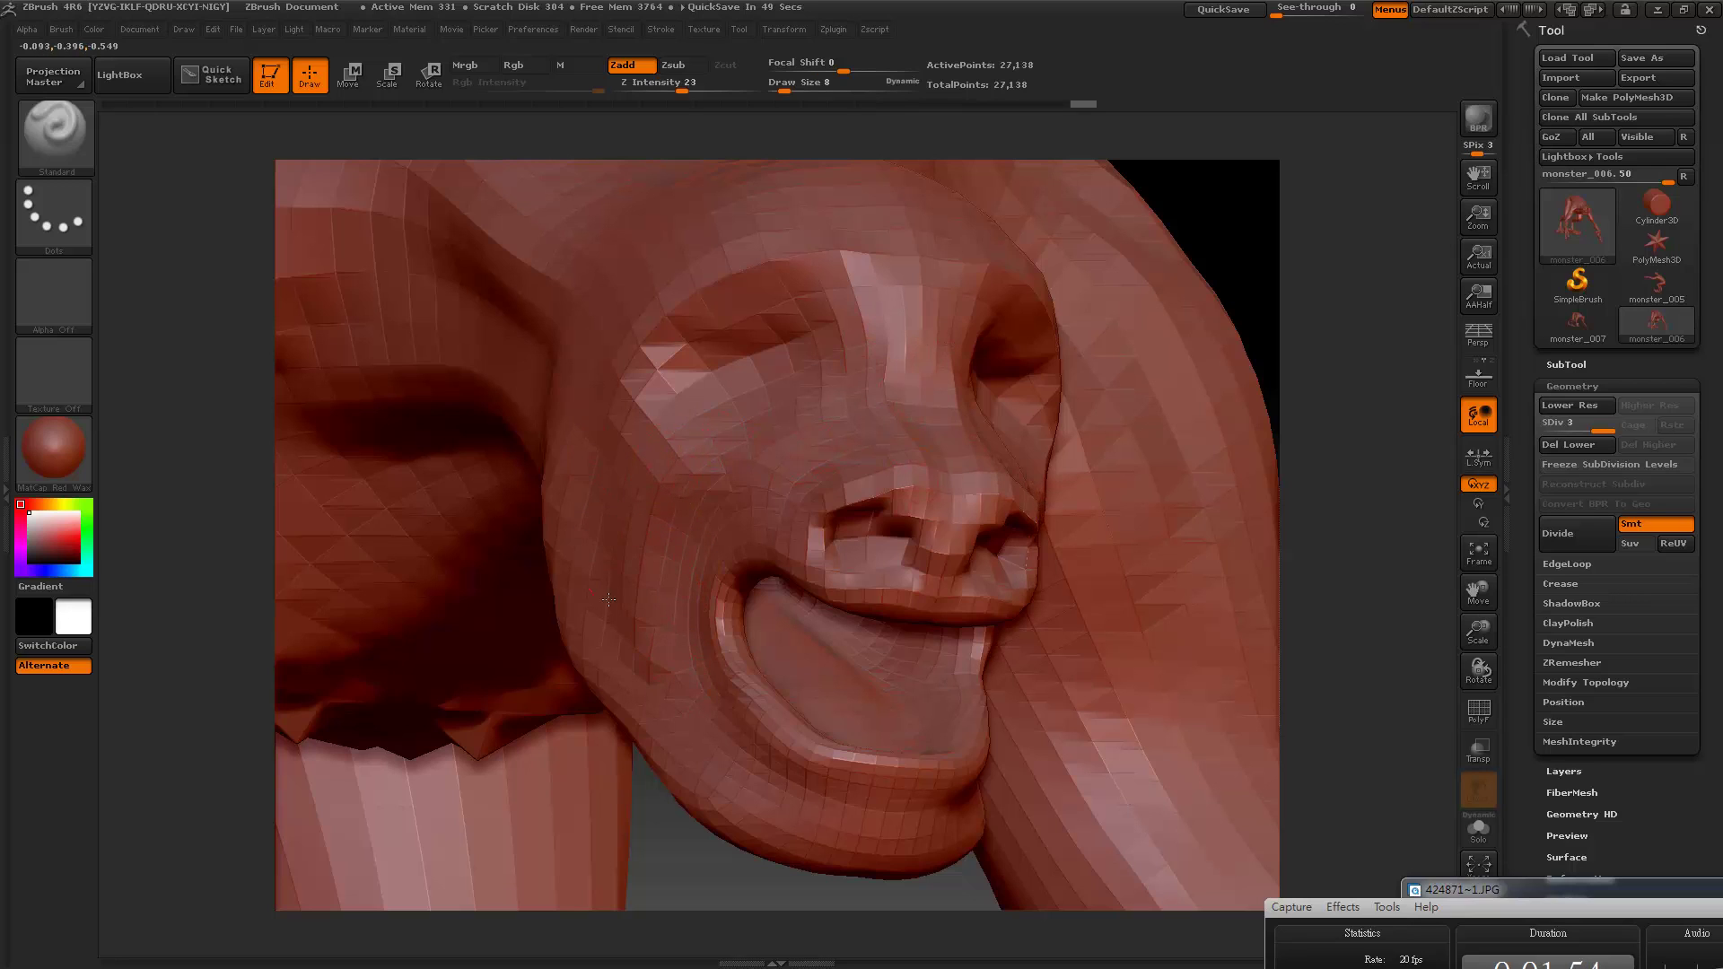
shift+drag(608, 651, 659, 581)
mouse_move(641, 673)
shift+mouse_down()
mouse_move(615, 579)
mouse_move(714, 588)
mouse_move(668, 619)
mouse_move(682, 655)
mouse_move(759, 628)
mouse_move(774, 704)
mouse_move(879, 732)
shift+mouse_up()
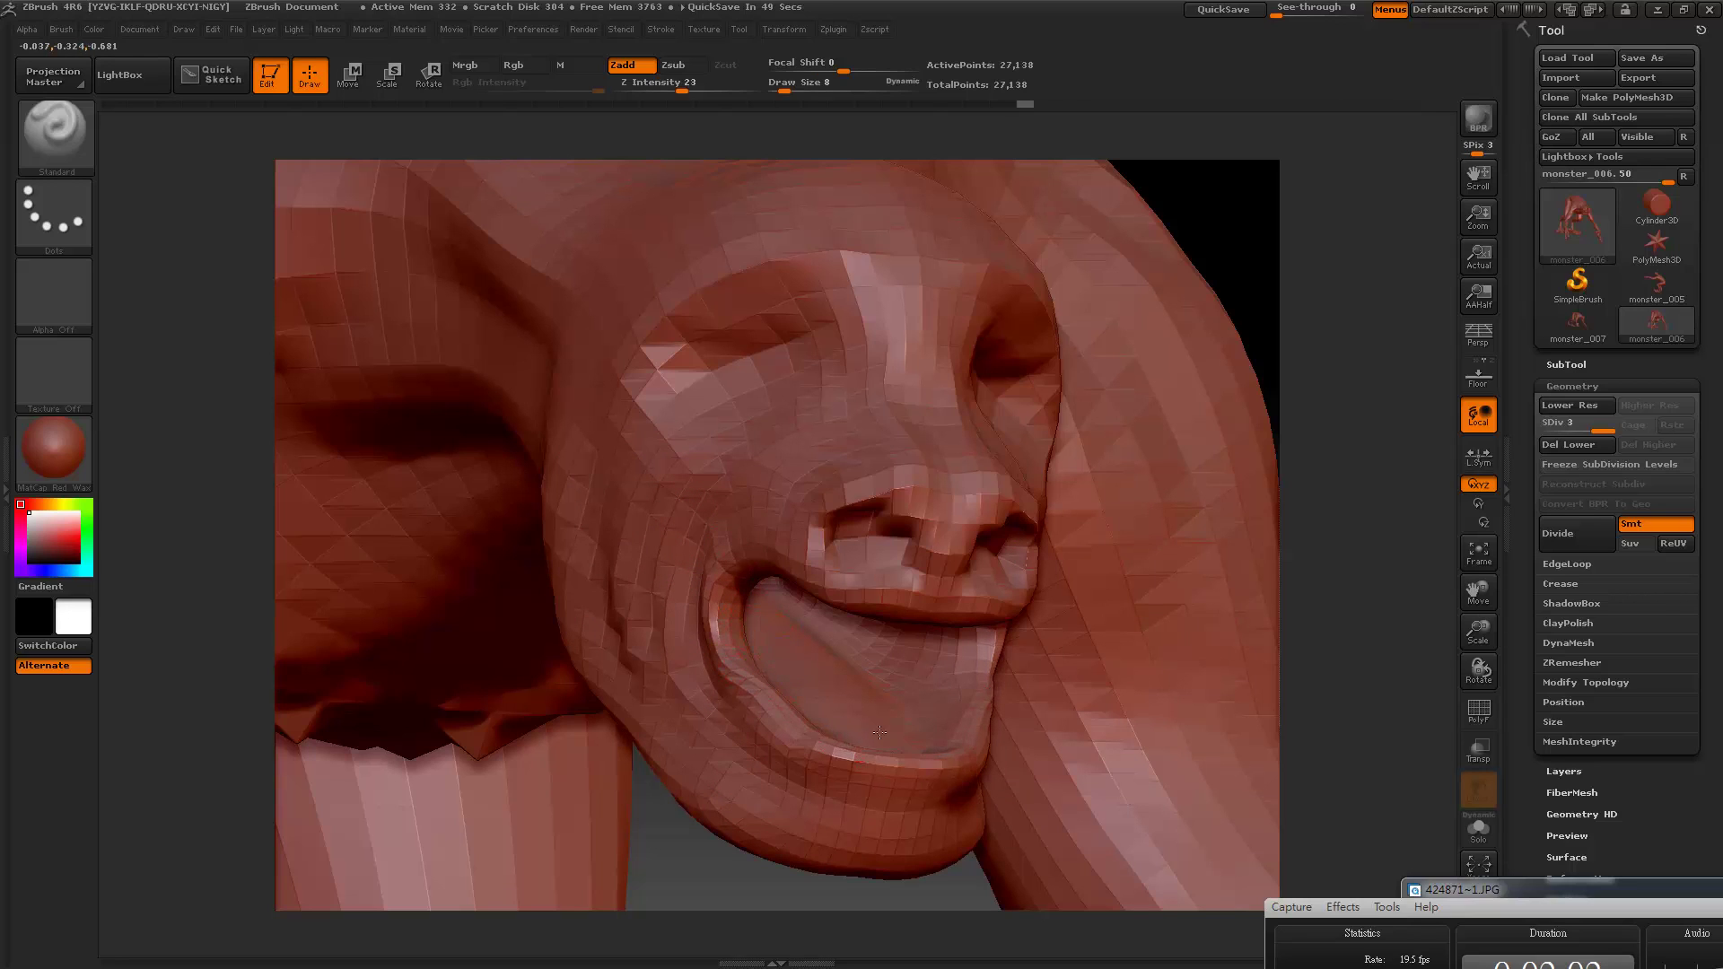
Step: Deepen the upper eyelid creases and reshape the brow and eye corners, checking side and front views
mouse_move(786, 342)
mouse_down()
mouse_move(707, 406)
mouse_move(786, 411)
mouse_up()
drag(782, 277, 702, 294)
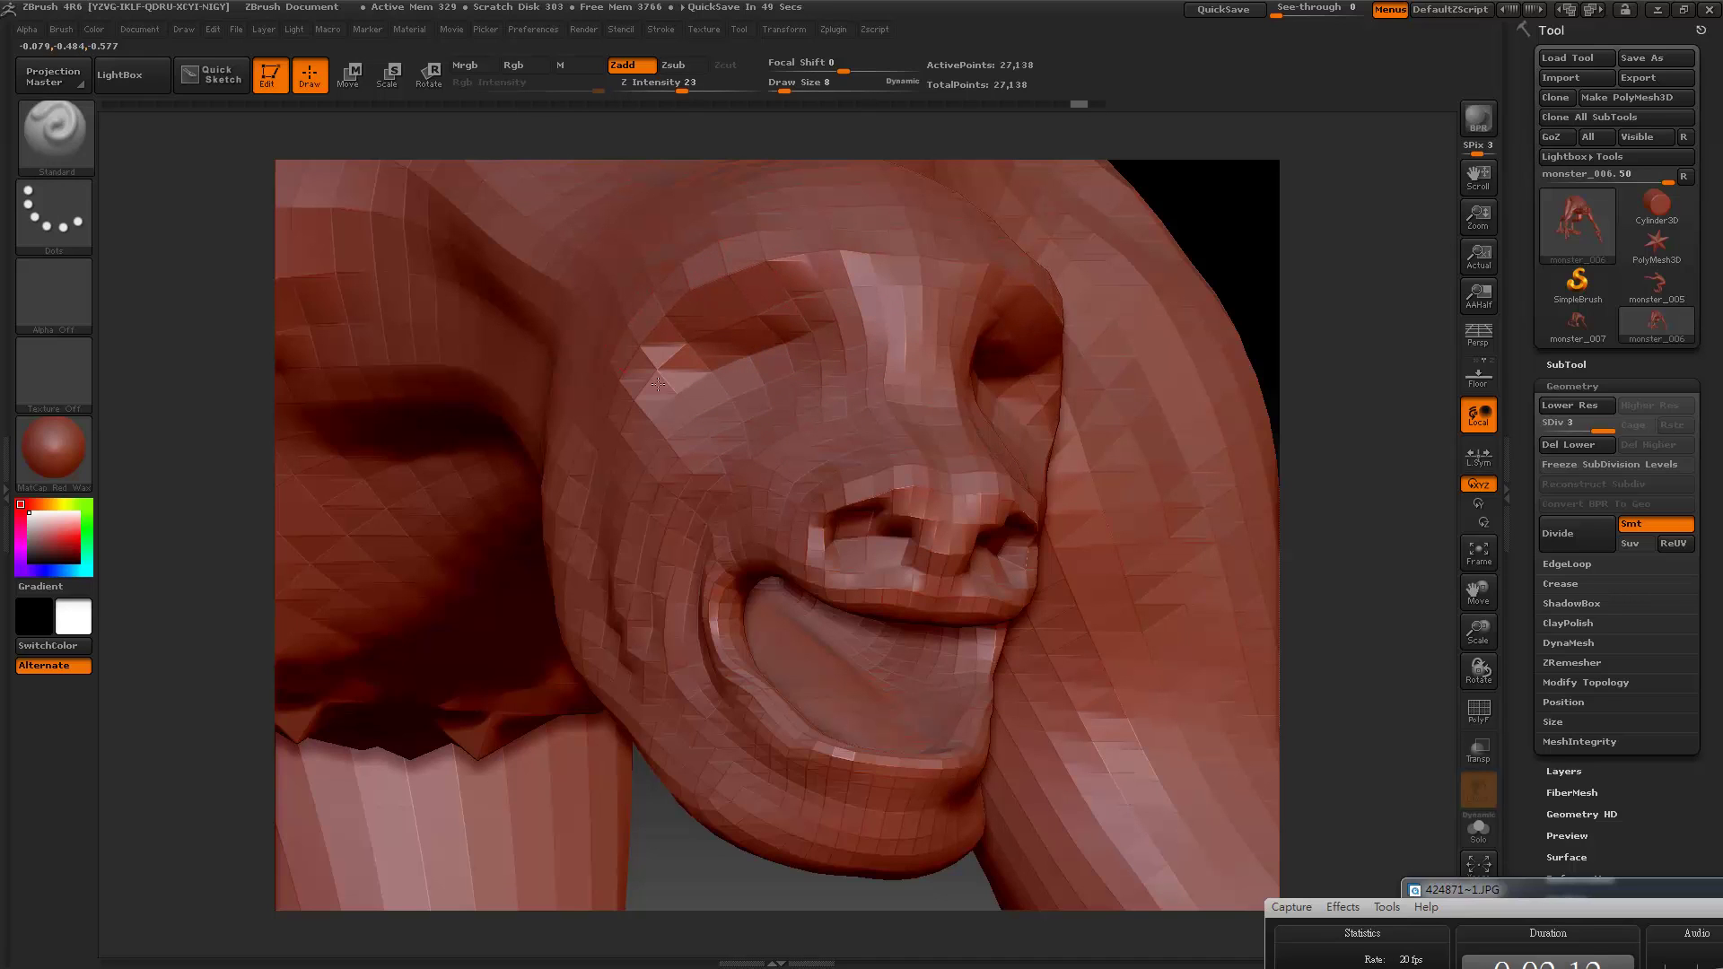
drag(658, 383, 688, 443)
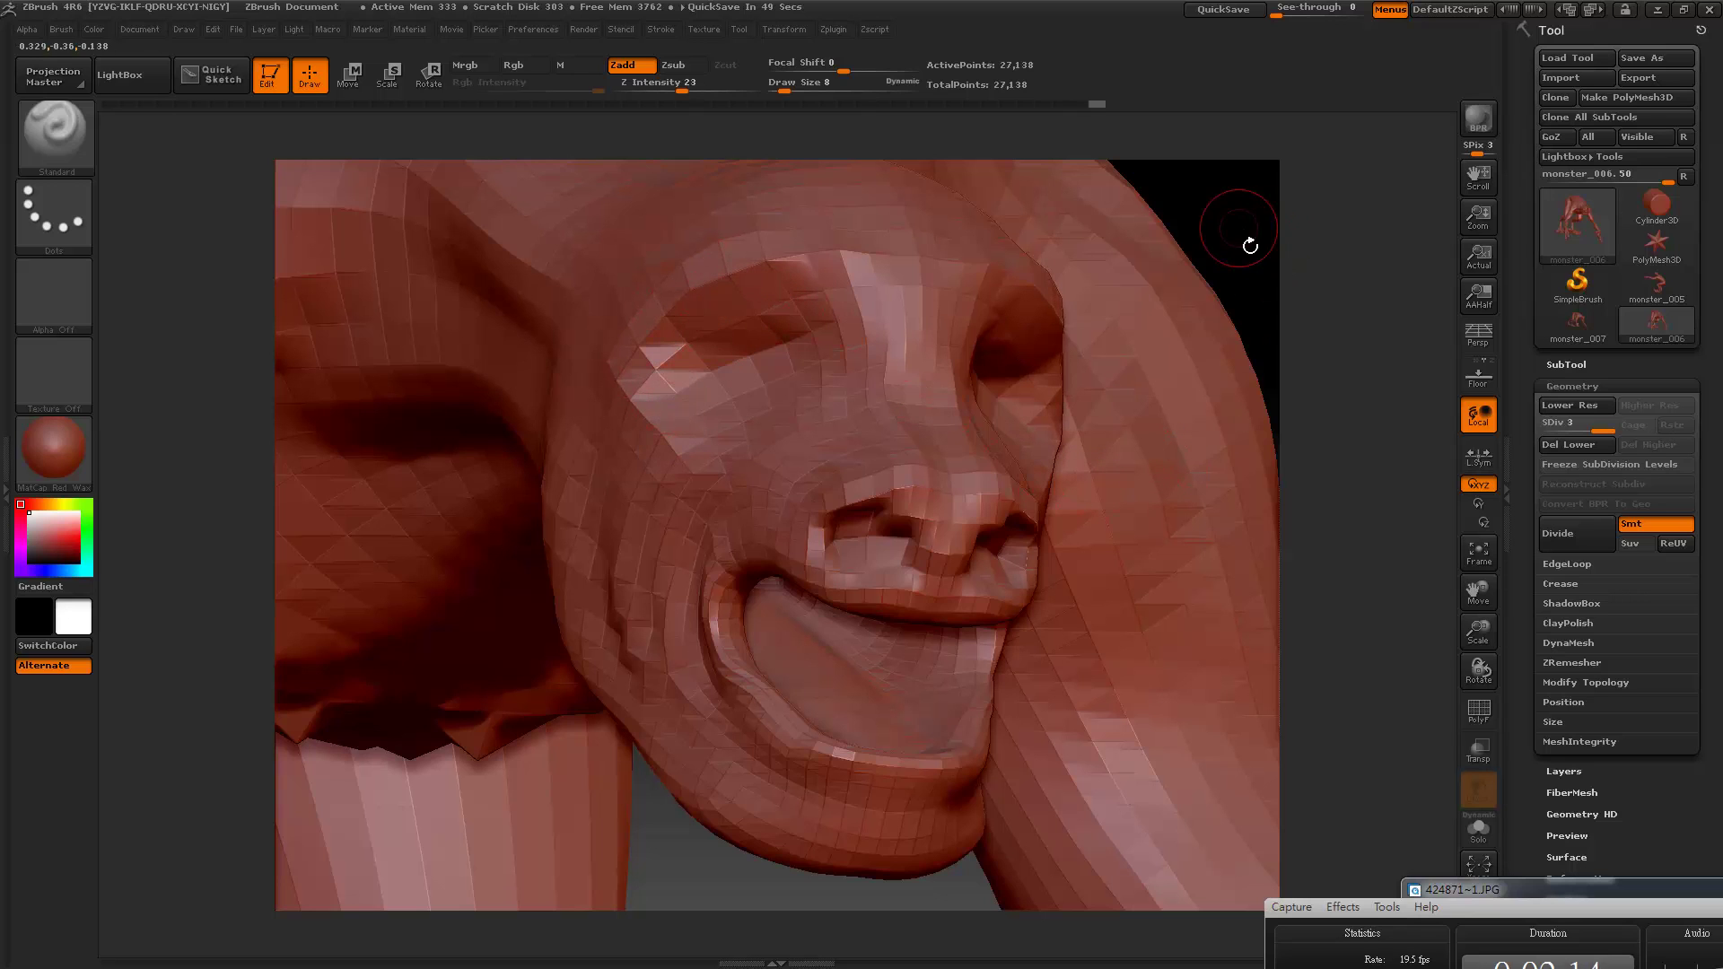
mouse_move(1250, 242)
mouse_down()
mouse_move(1184, 301)
mouse_move(1234, 548)
mouse_up()
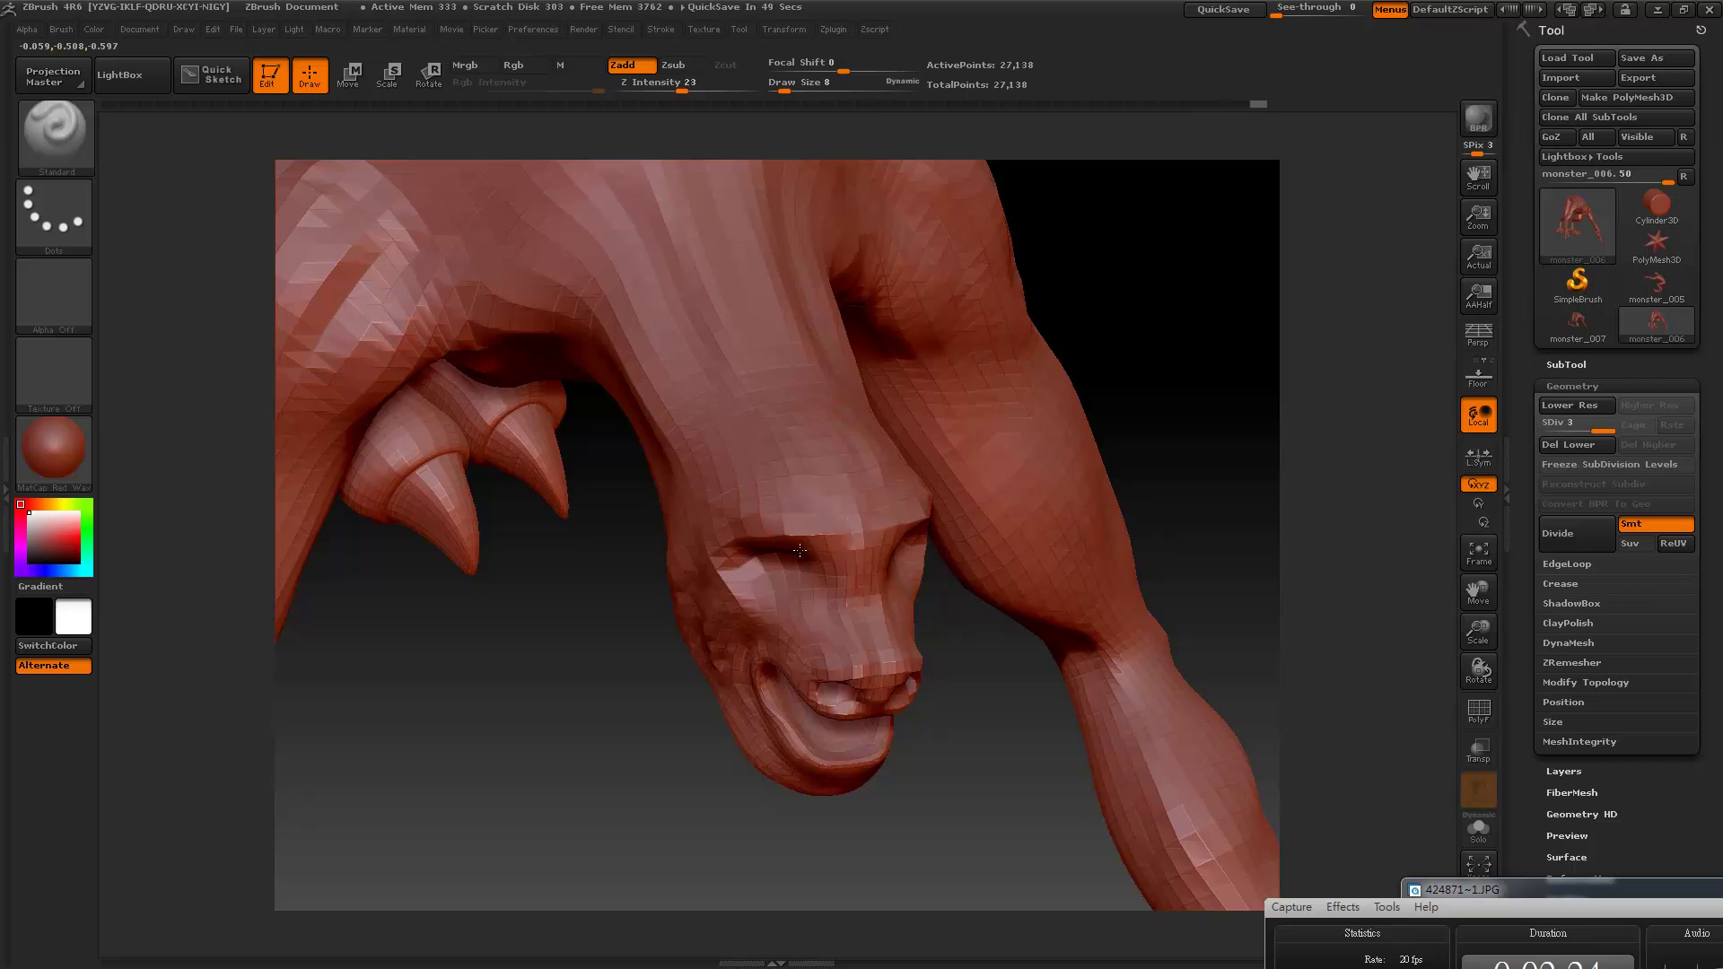
mouse_move(1023, 718)
mouse_down()
mouse_move(1060, 611)
mouse_move(849, 665)
mouse_up()
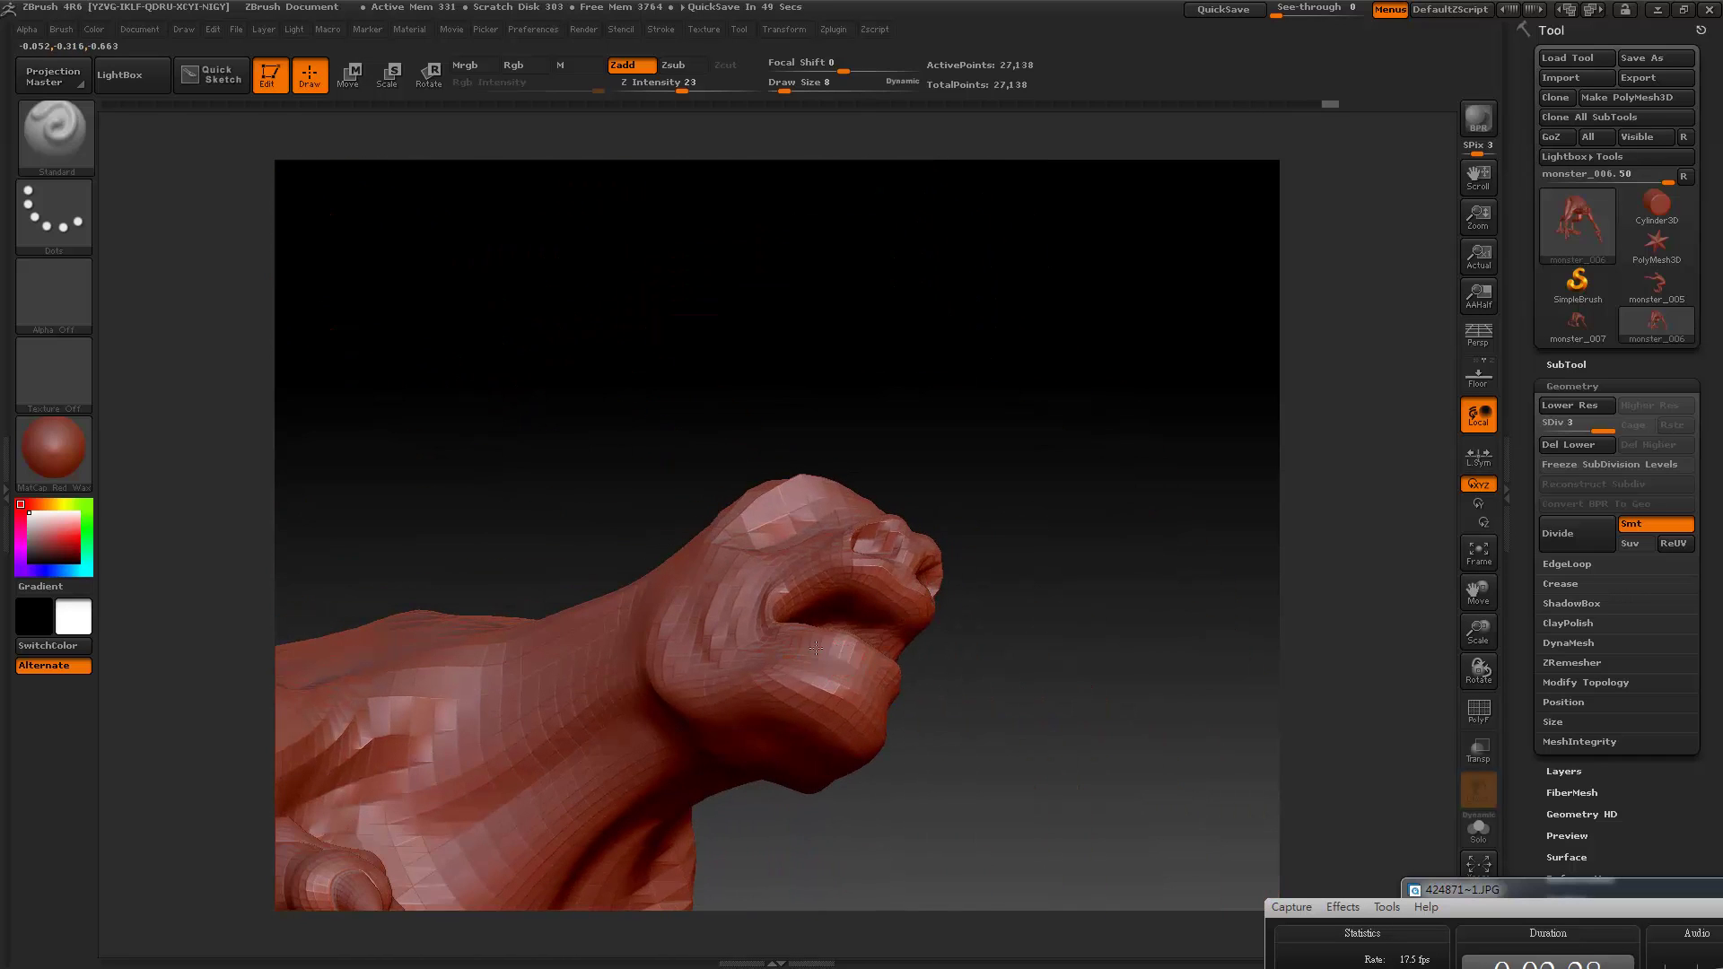
mouse_move(987, 700)
mouse_down()
mouse_move(1073, 615)
mouse_move(1180, 449)
mouse_move(1018, 421)
mouse_move(1012, 446)
mouse_up()
Step: Subdivide the head to SDiv 4 and smooth the nostrils and upper lip
key(ctrl)
key(ctrl+d)
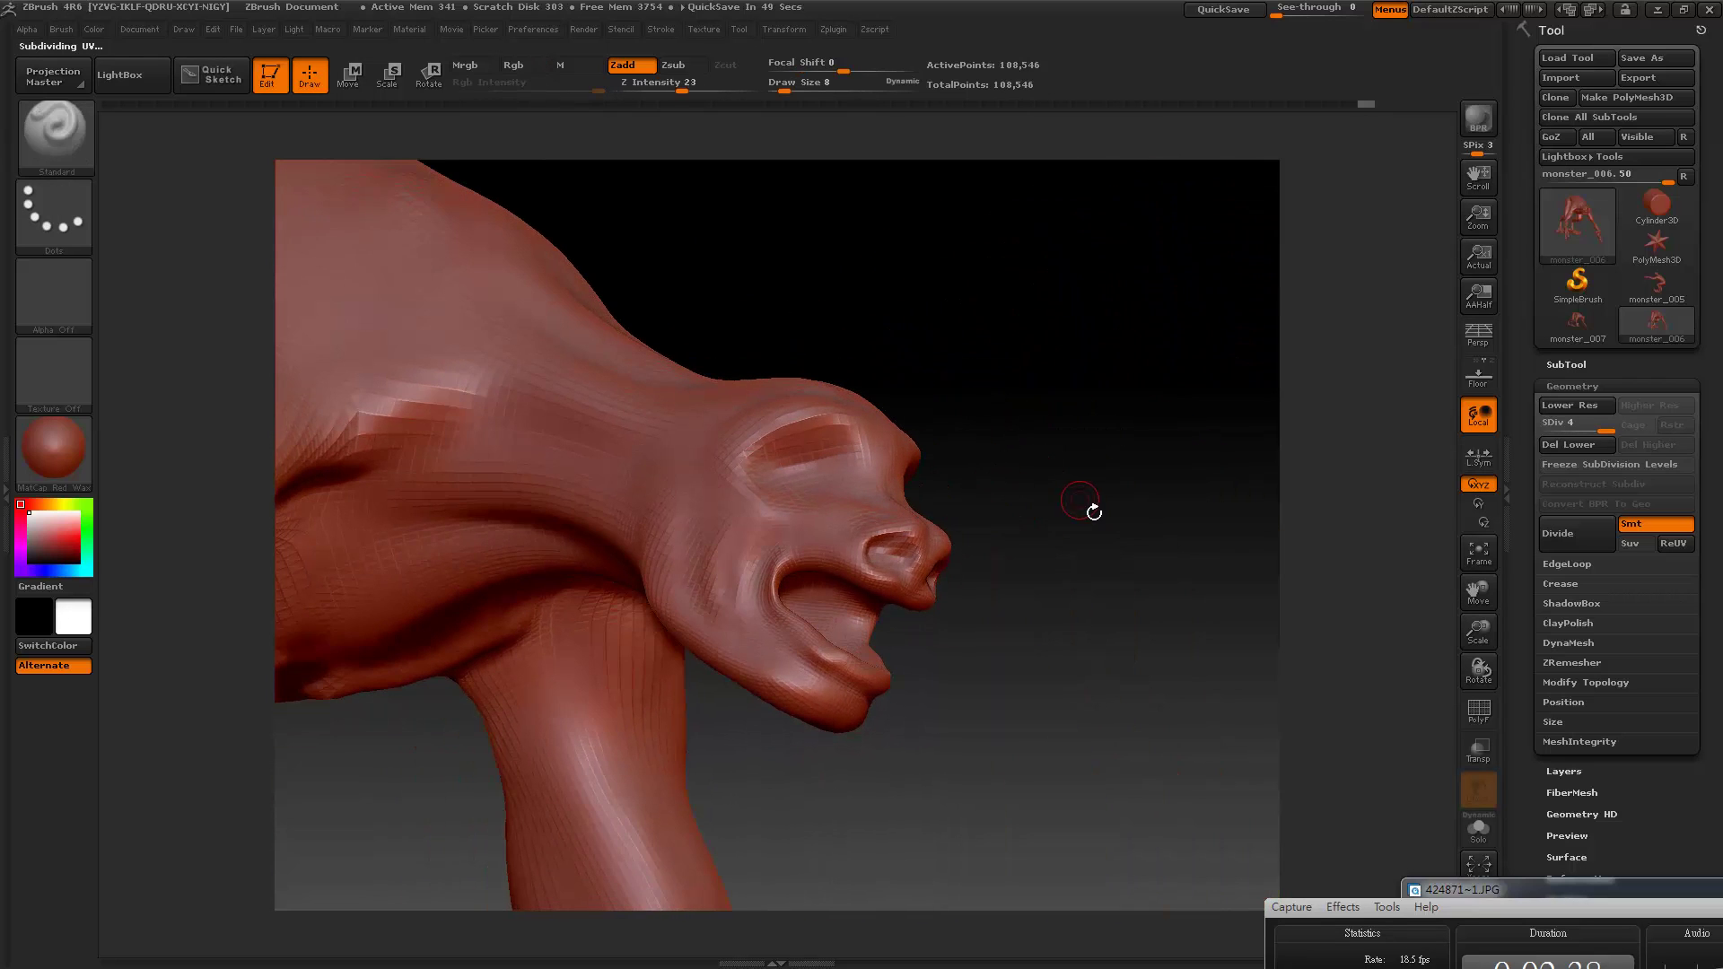
mouse_move(1096, 500)
alt+mouse_down()
mouse_move(1139, 605)
mouse_move(1031, 444)
alt+mouse_up()
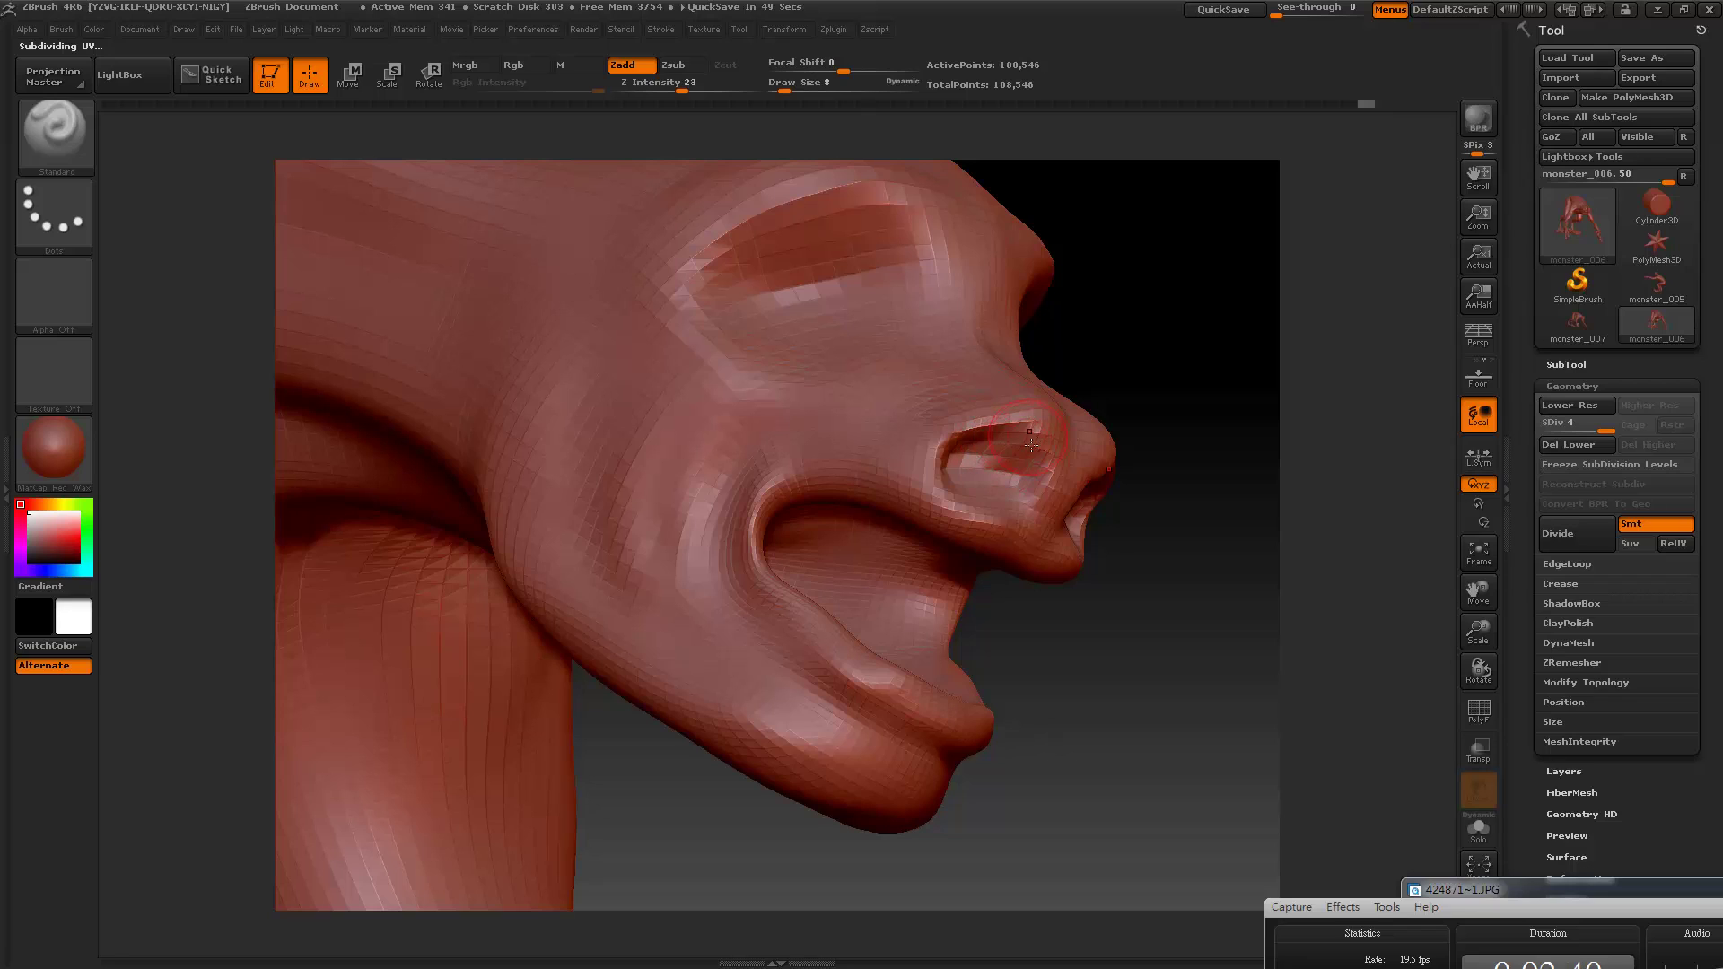
key(shift)
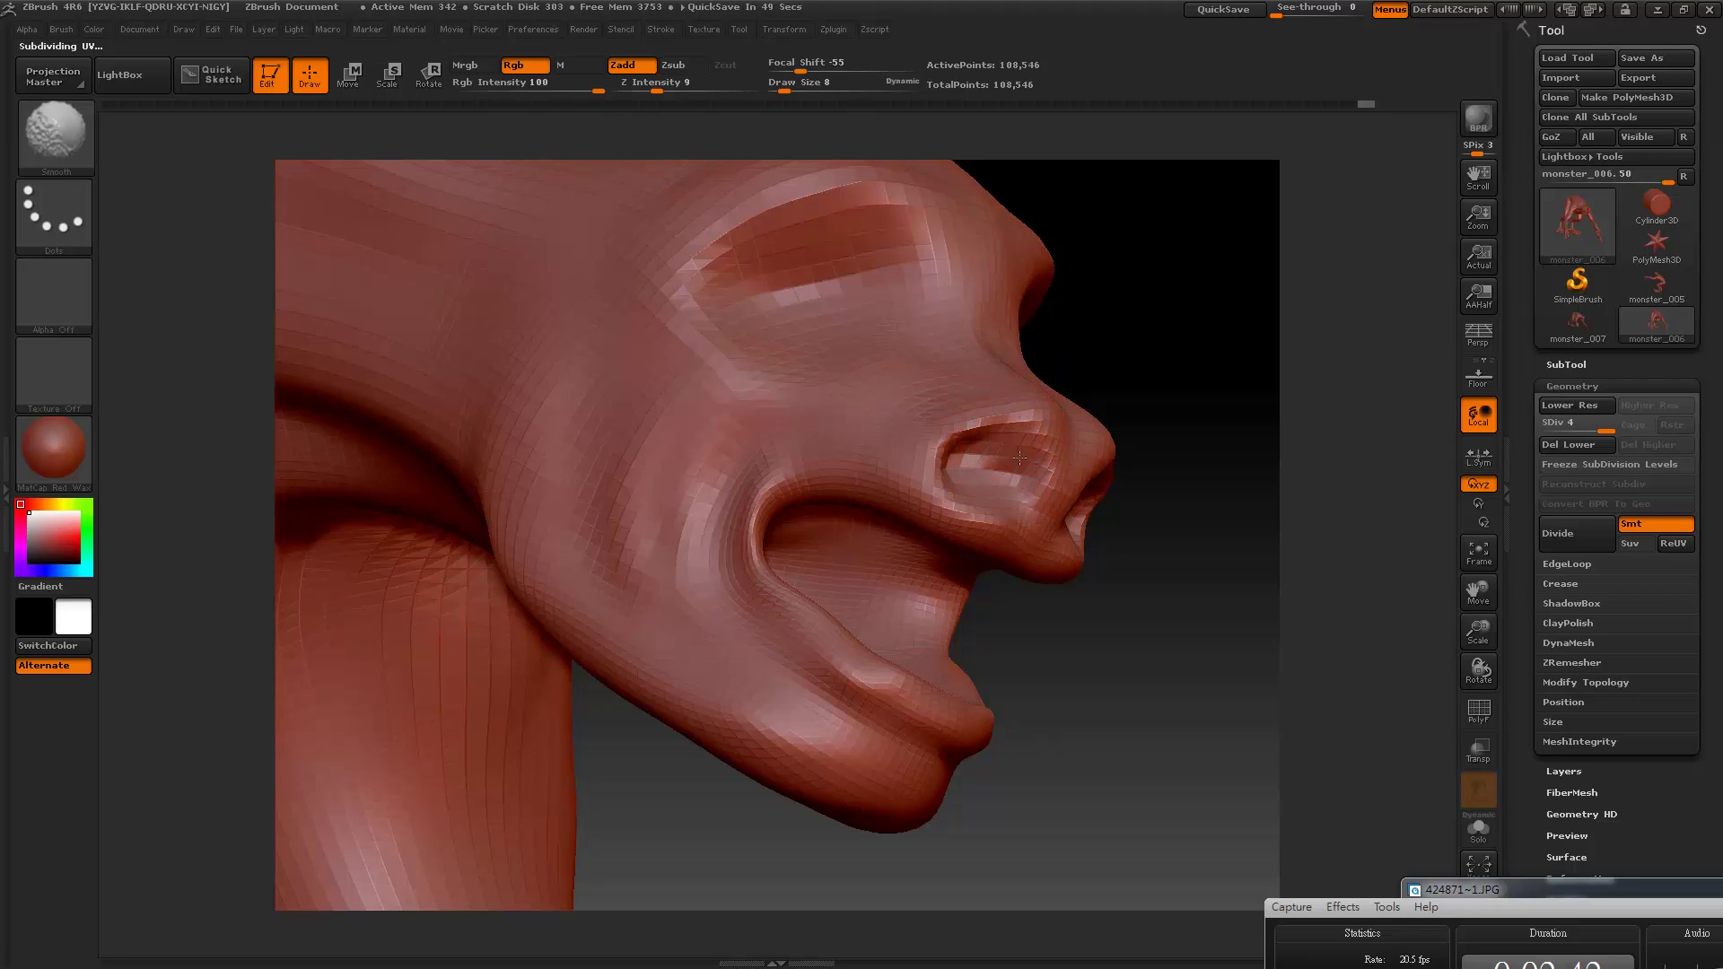
drag(1037, 456, 1018, 435)
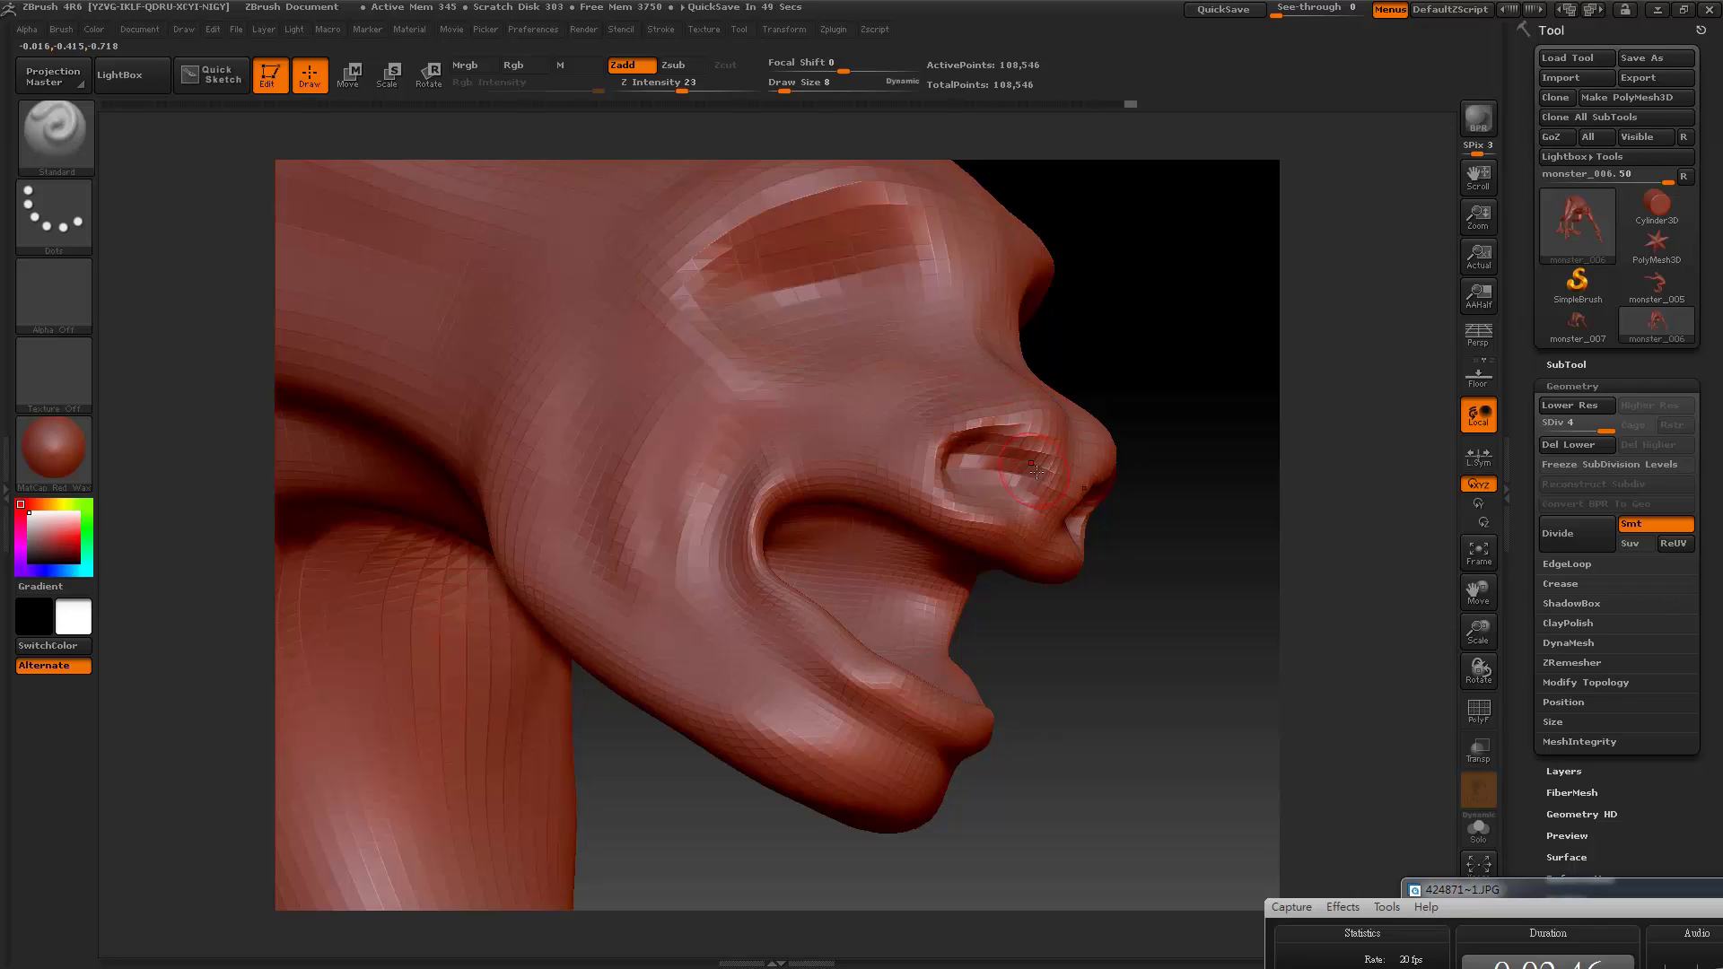
drag(1037, 470, 1032, 514)
mouse_move(992, 460)
mouse_down()
mouse_move(958, 484)
mouse_move(996, 525)
mouse_move(816, 478)
mouse_up()
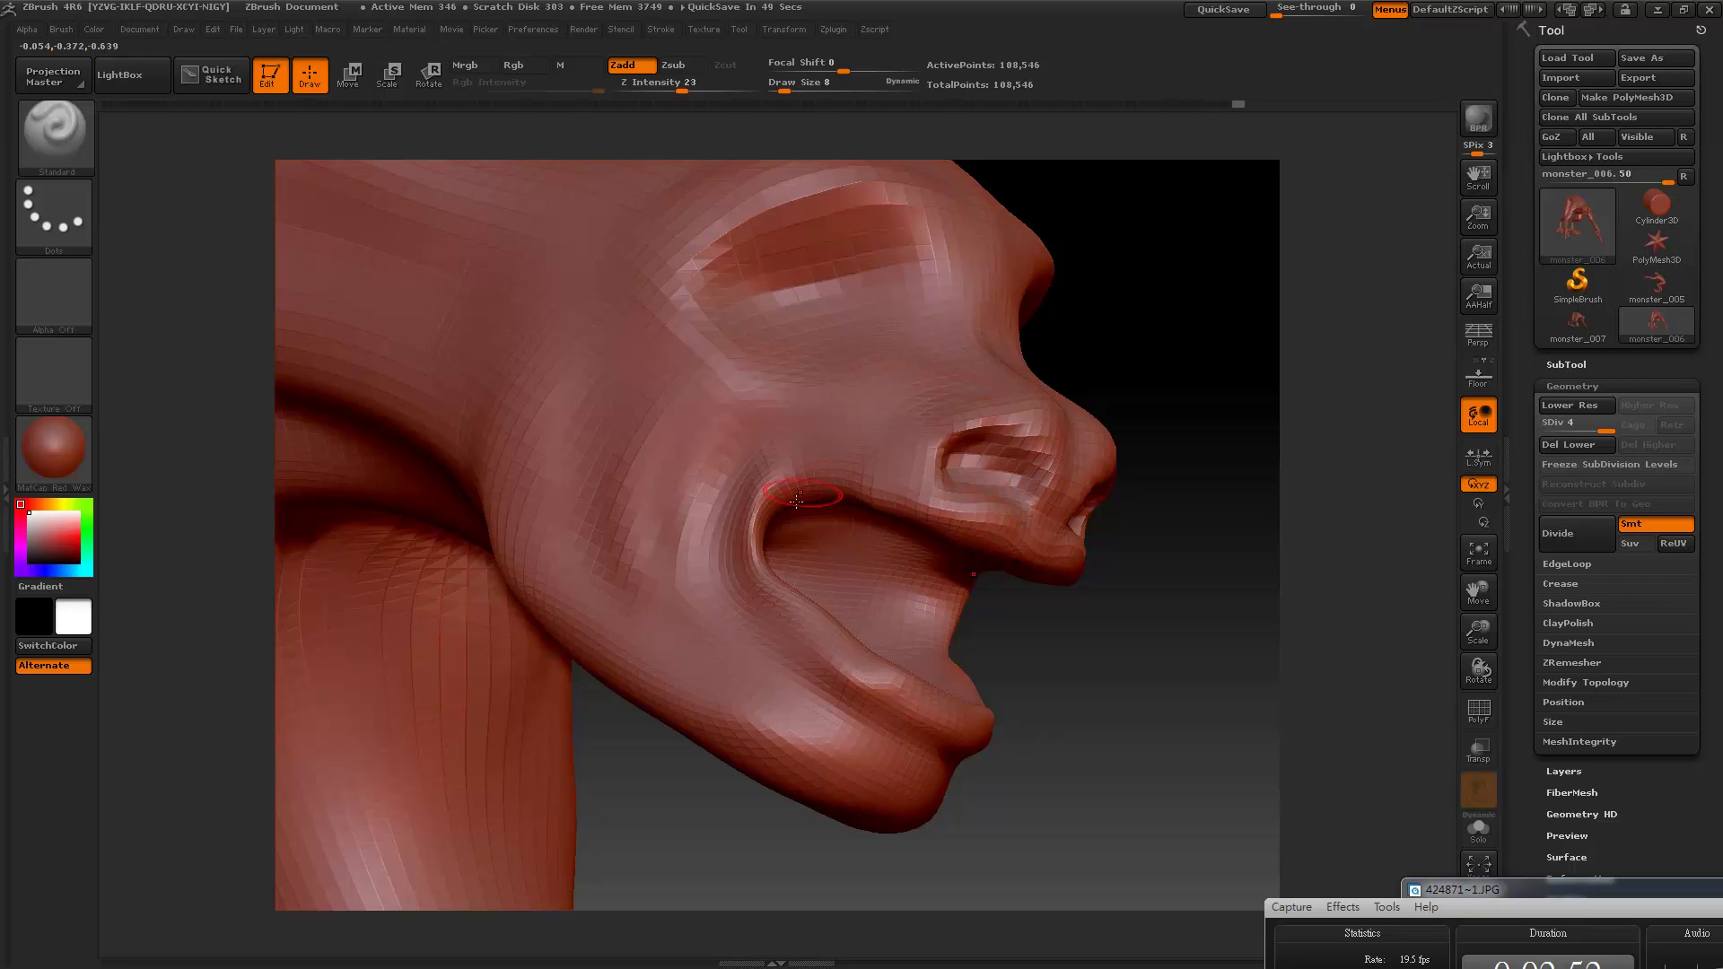
drag(1072, 561, 998, 550)
Step: Enlarge the brush and reshape the inner lip and mouth rim from below
drag(1142, 669, 925, 491)
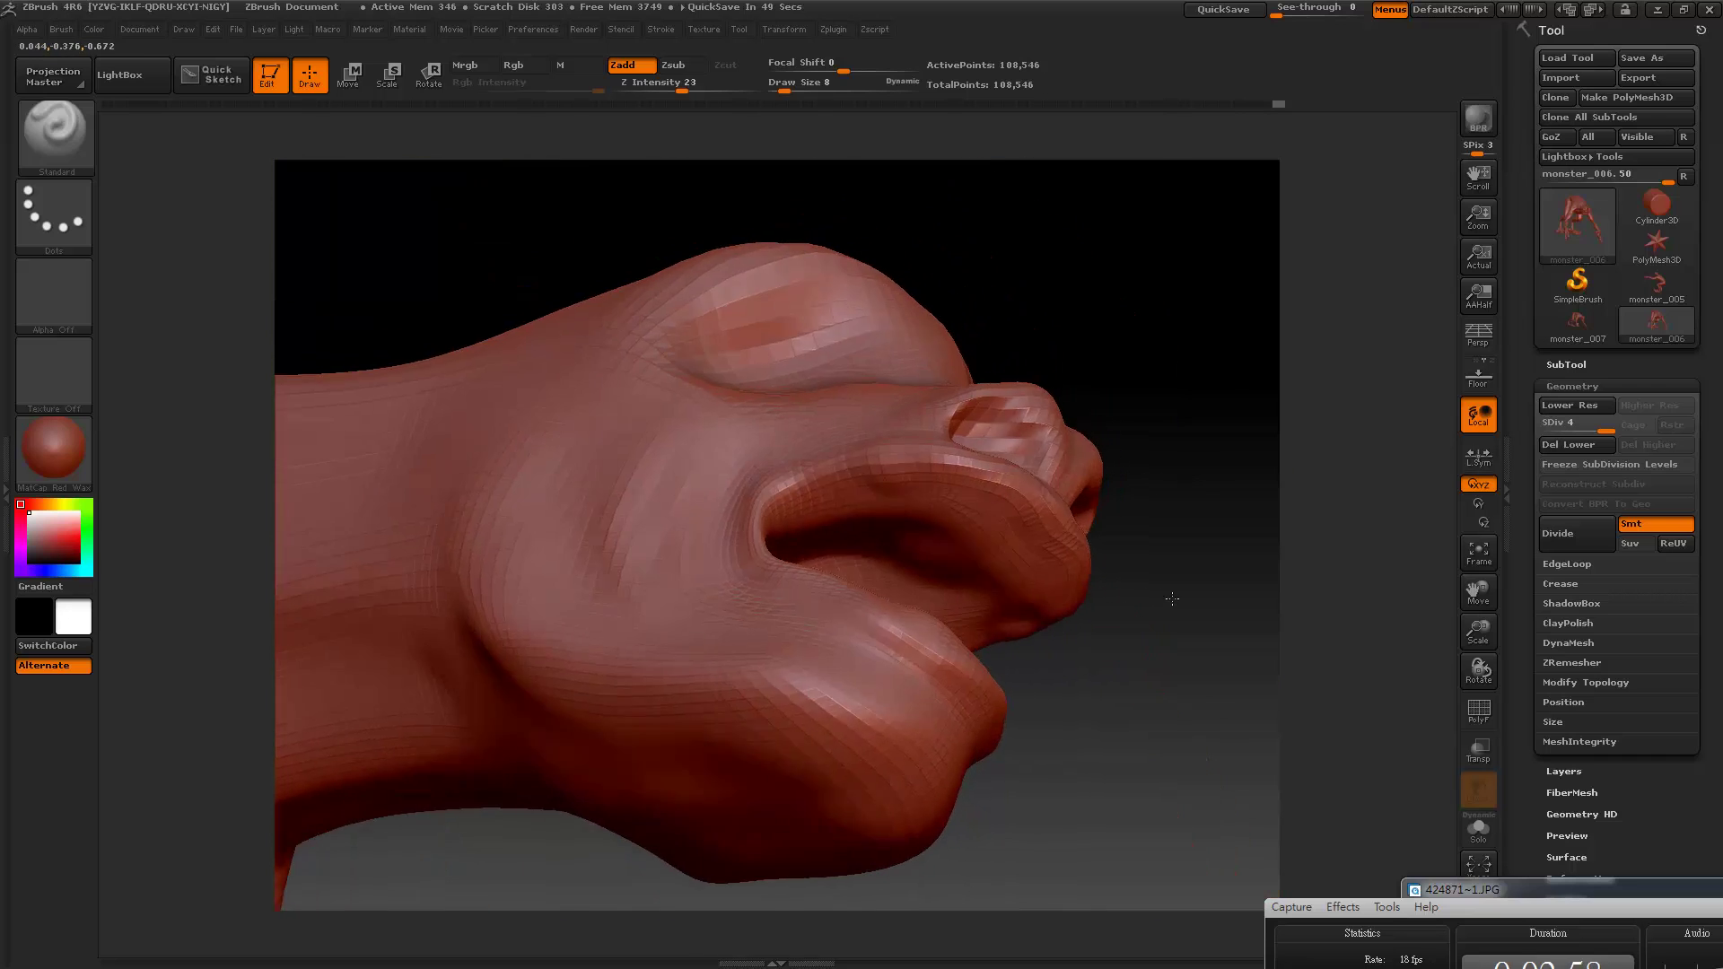
key(bracketright)
key(bracketright)
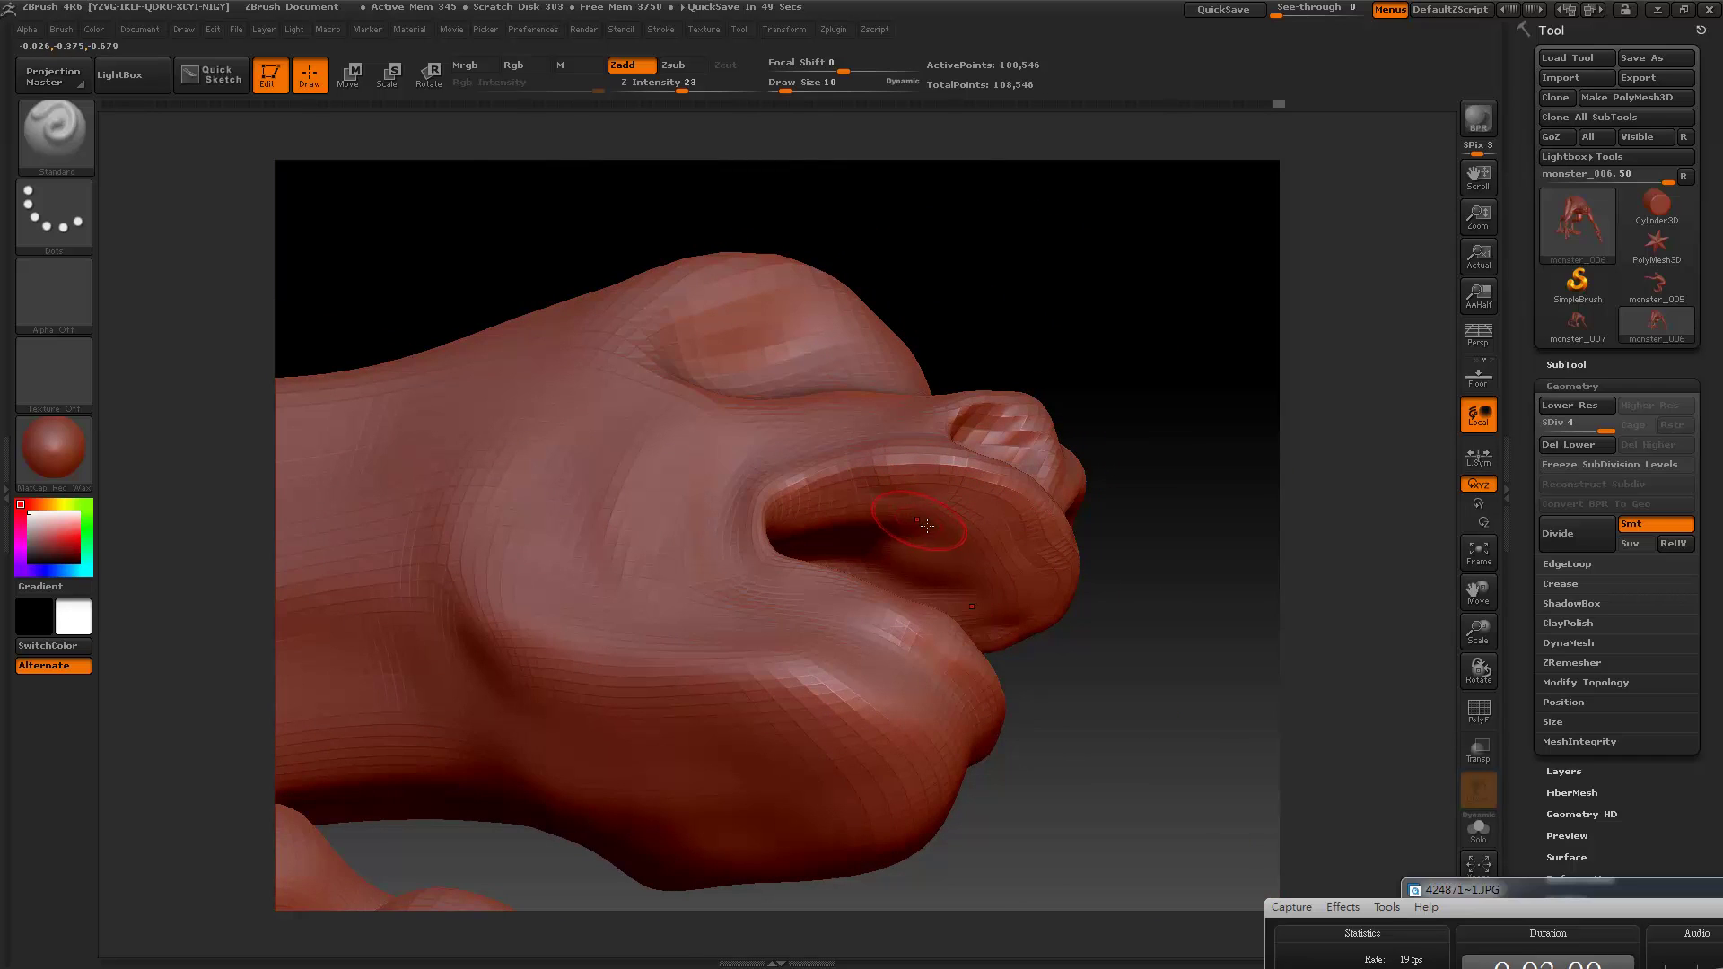
mouse_move(937, 510)
mouse_down()
mouse_move(833, 514)
mouse_move(941, 499)
mouse_move(835, 506)
mouse_move(1197, 549)
mouse_move(1197, 507)
mouse_up()
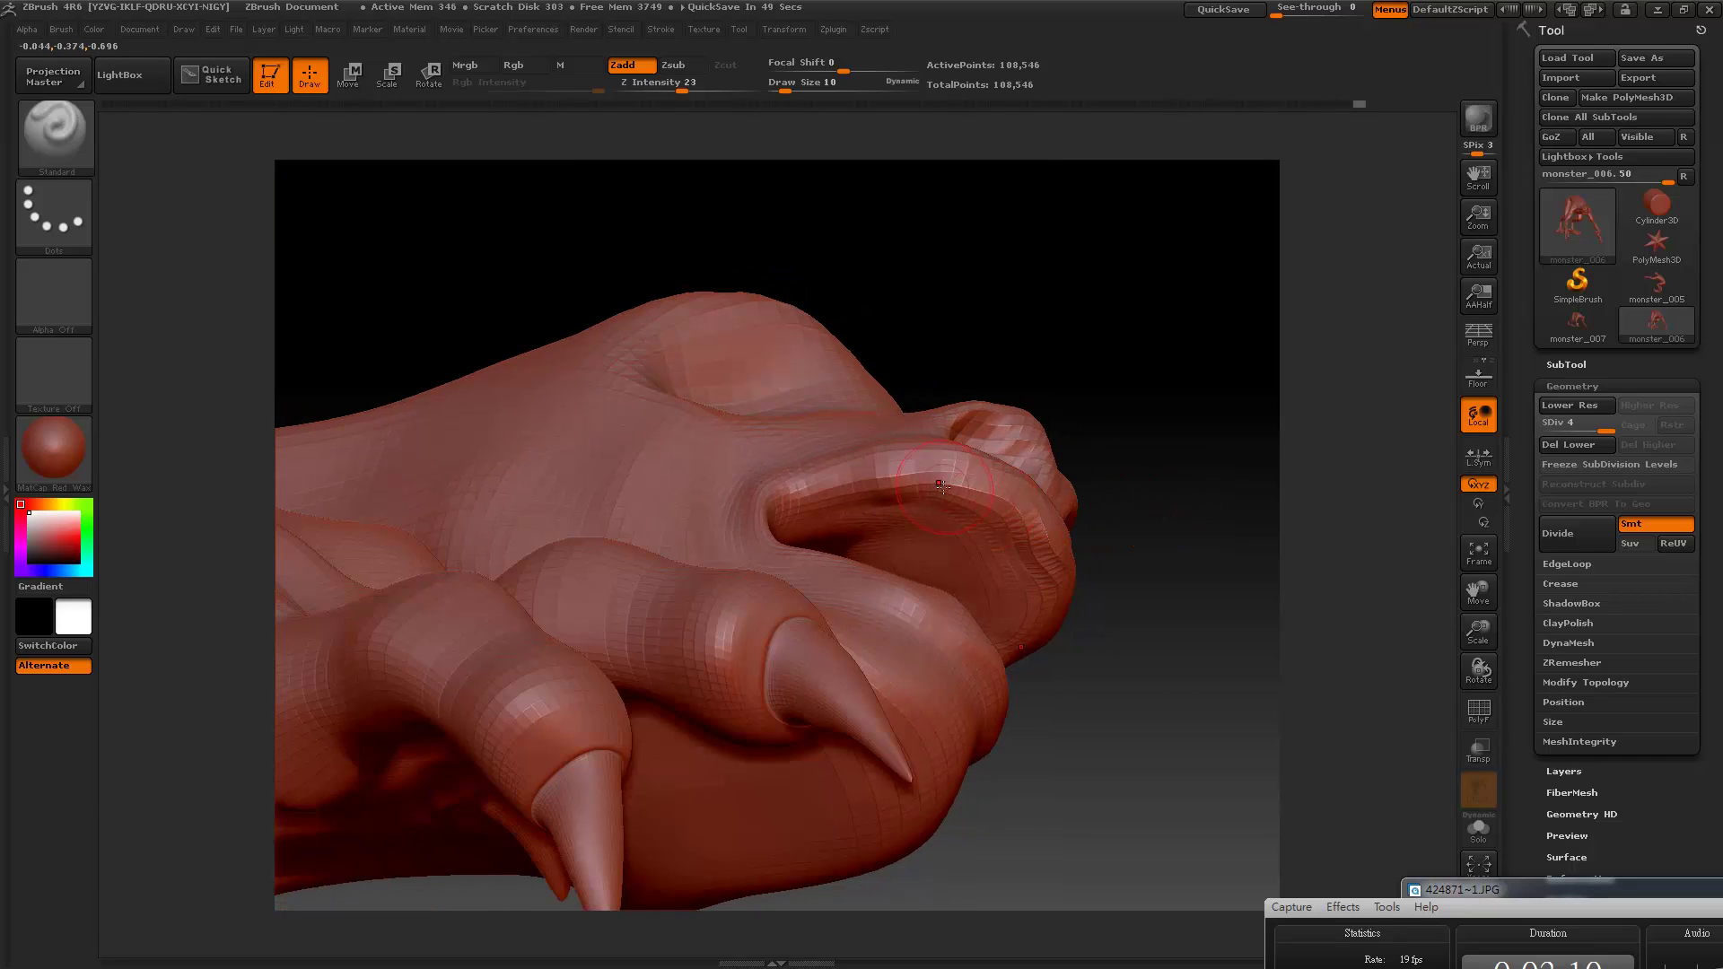
drag(941, 486, 1032, 547)
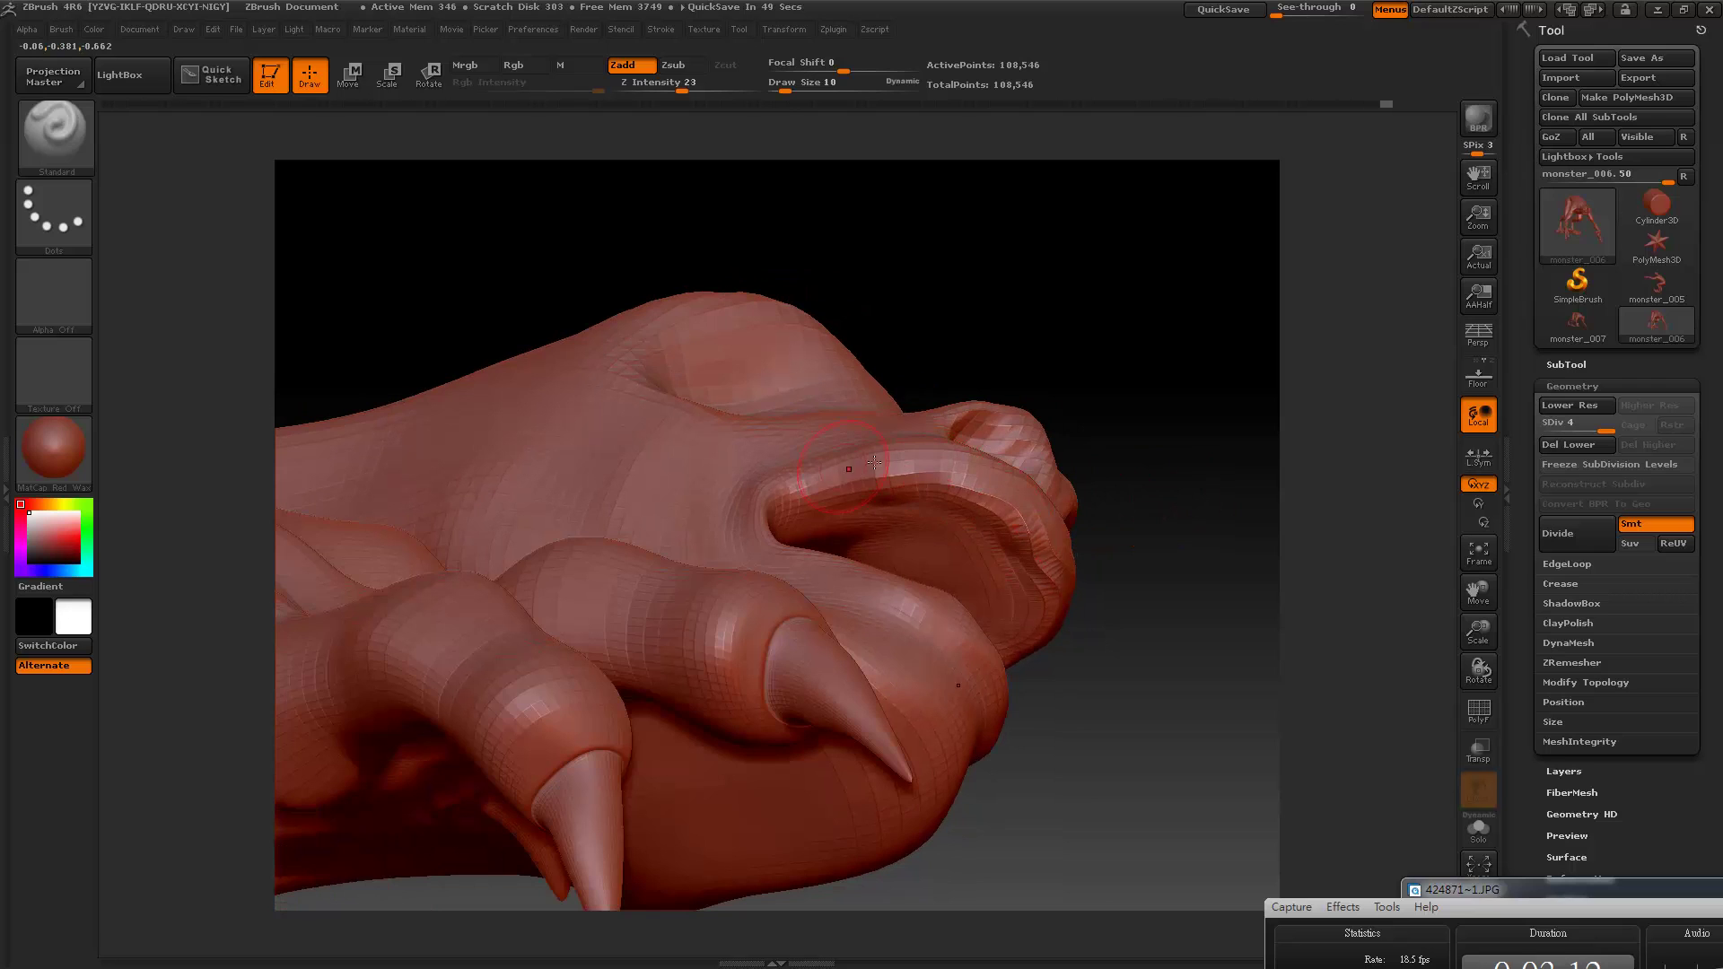
mouse_move(1032, 341)
mouse_down()
mouse_move(864, 547)
mouse_move(913, 618)
mouse_up()
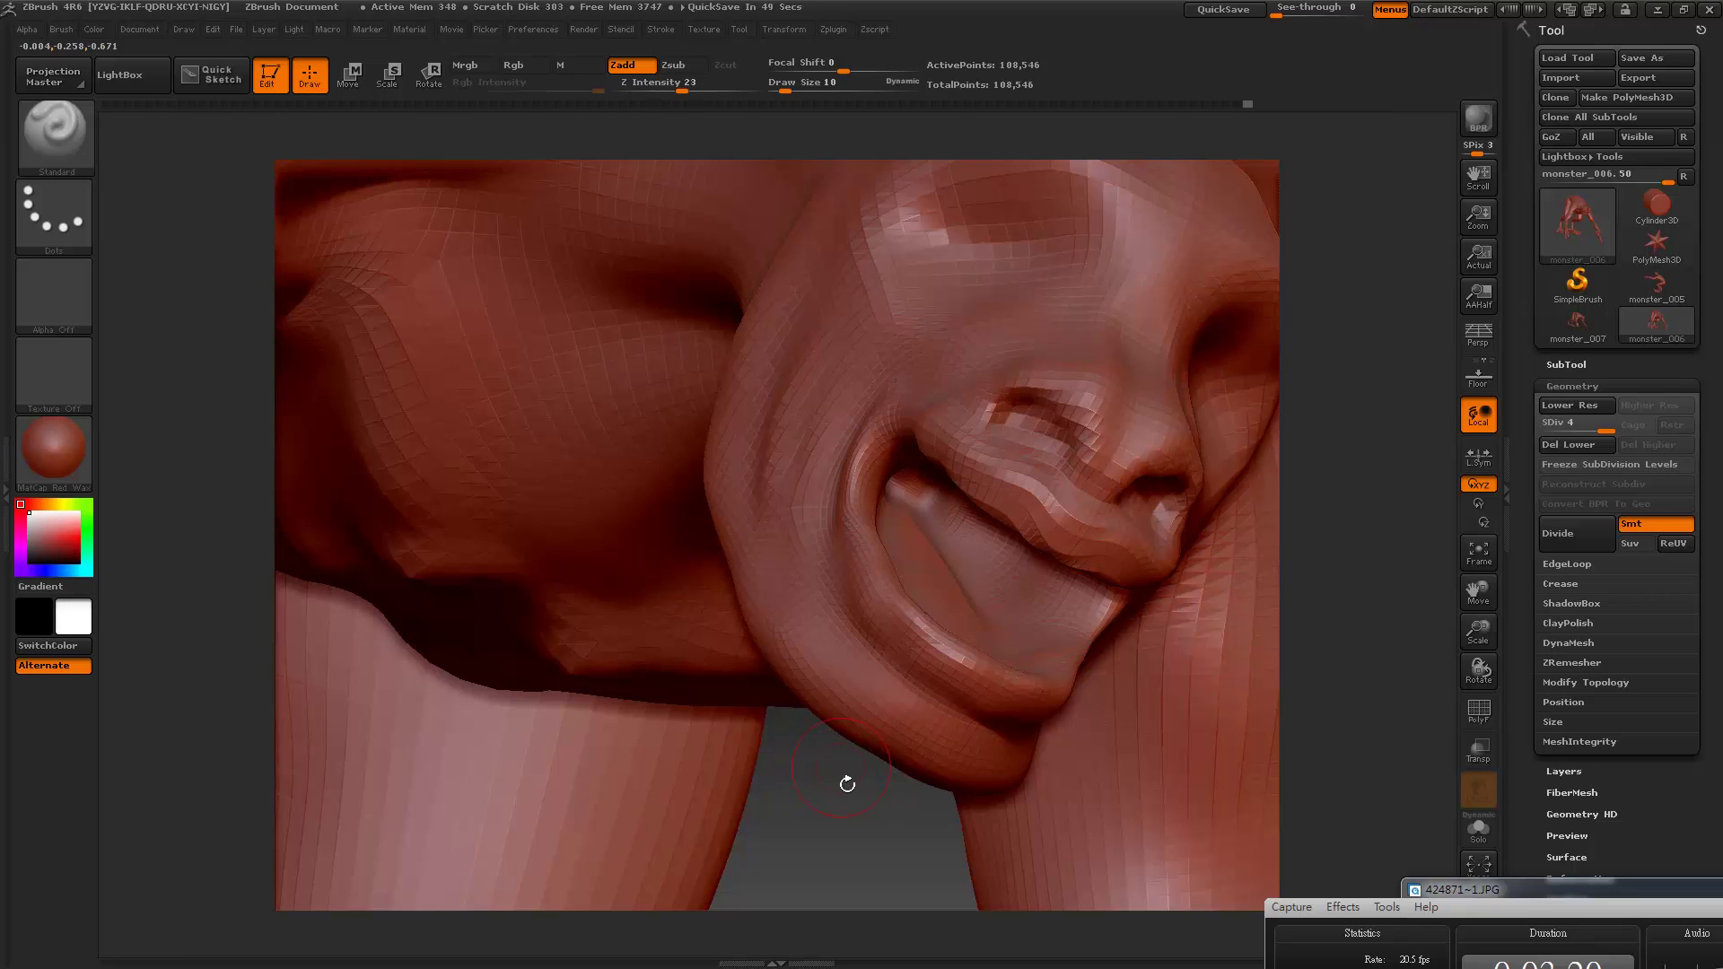
Step: Shape the eye socket and brow, and carve creases into the cheek beside the nose
drag(846, 781, 926, 802)
mouse_move(1068, 641)
mouse_down()
mouse_move(1032, 659)
mouse_move(1077, 443)
mouse_move(1045, 269)
mouse_up()
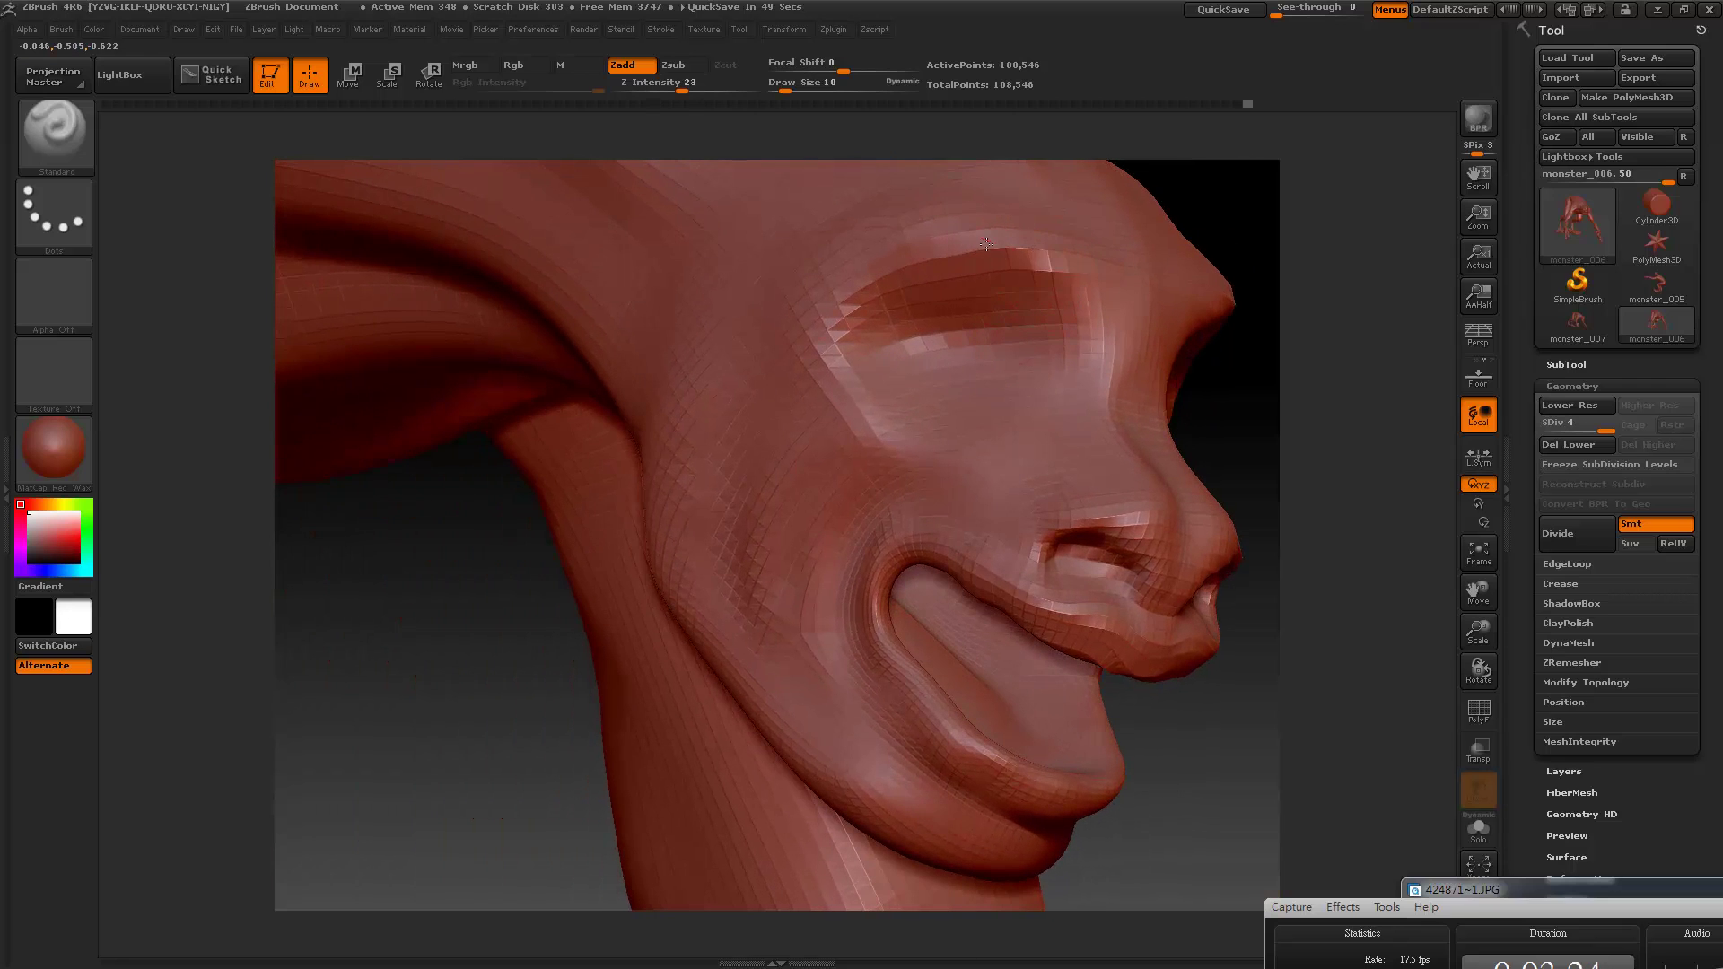
mouse_move(1115, 331)
mouse_down()
mouse_move(1108, 291)
mouse_move(1068, 260)
mouse_move(1072, 288)
mouse_up()
drag(992, 239, 1050, 265)
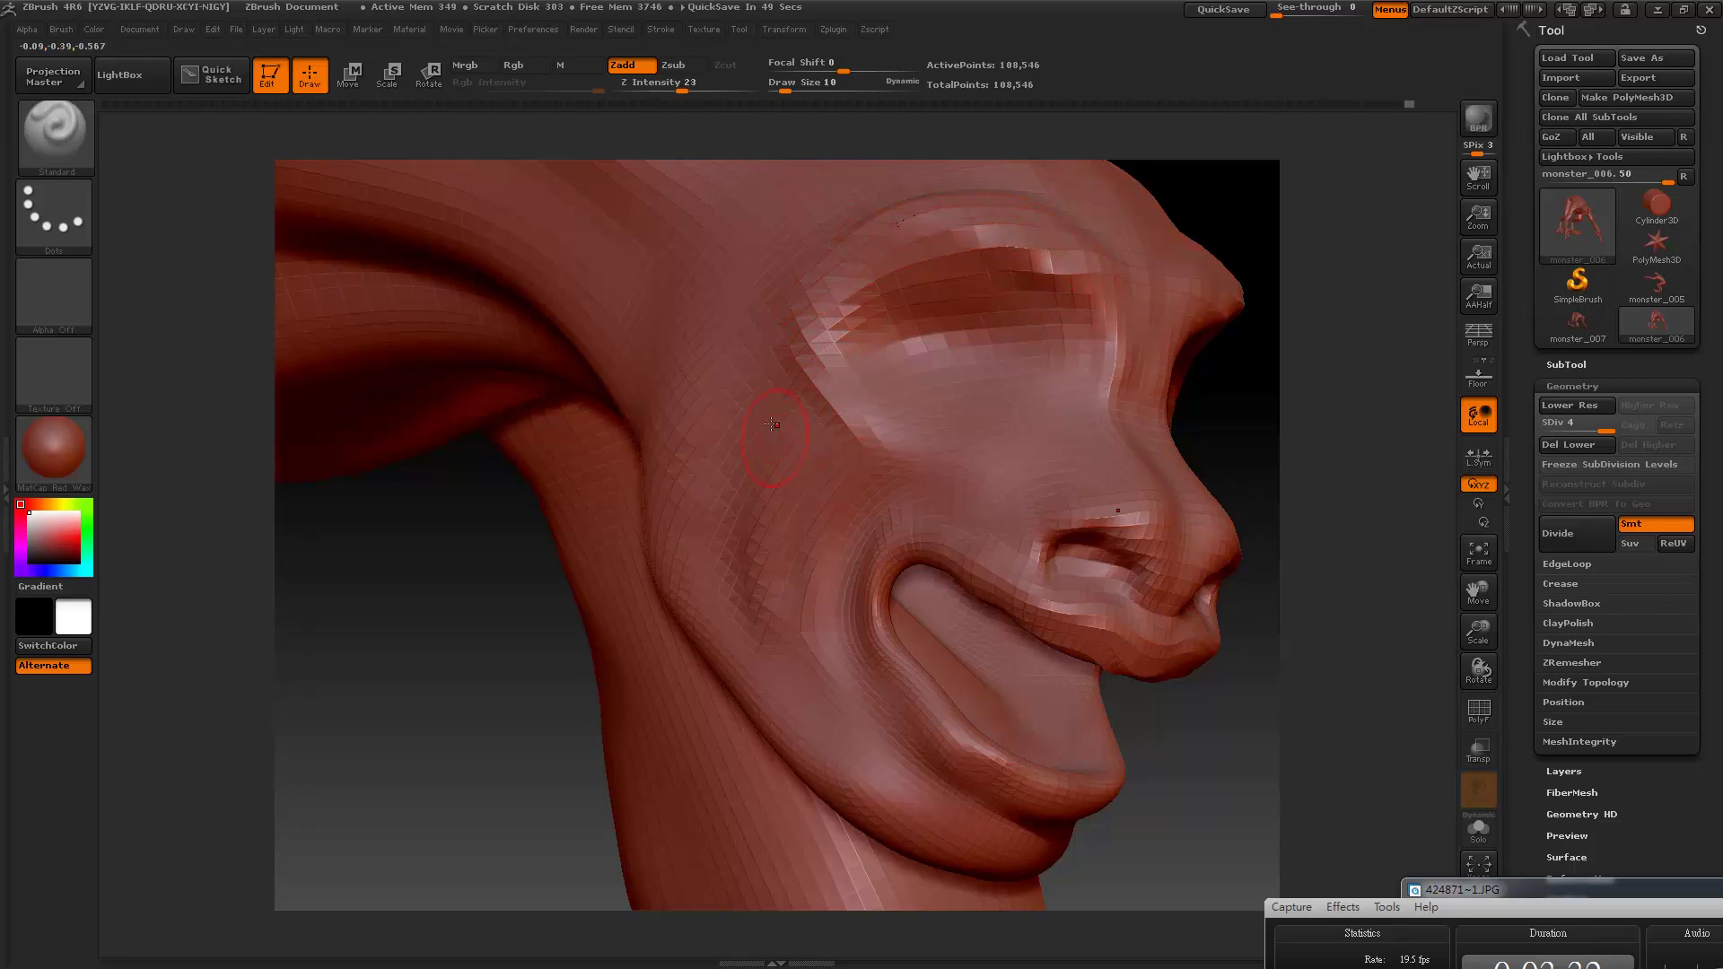
mouse_move(790, 408)
mouse_down()
mouse_move(763, 462)
mouse_move(1050, 415)
mouse_up()
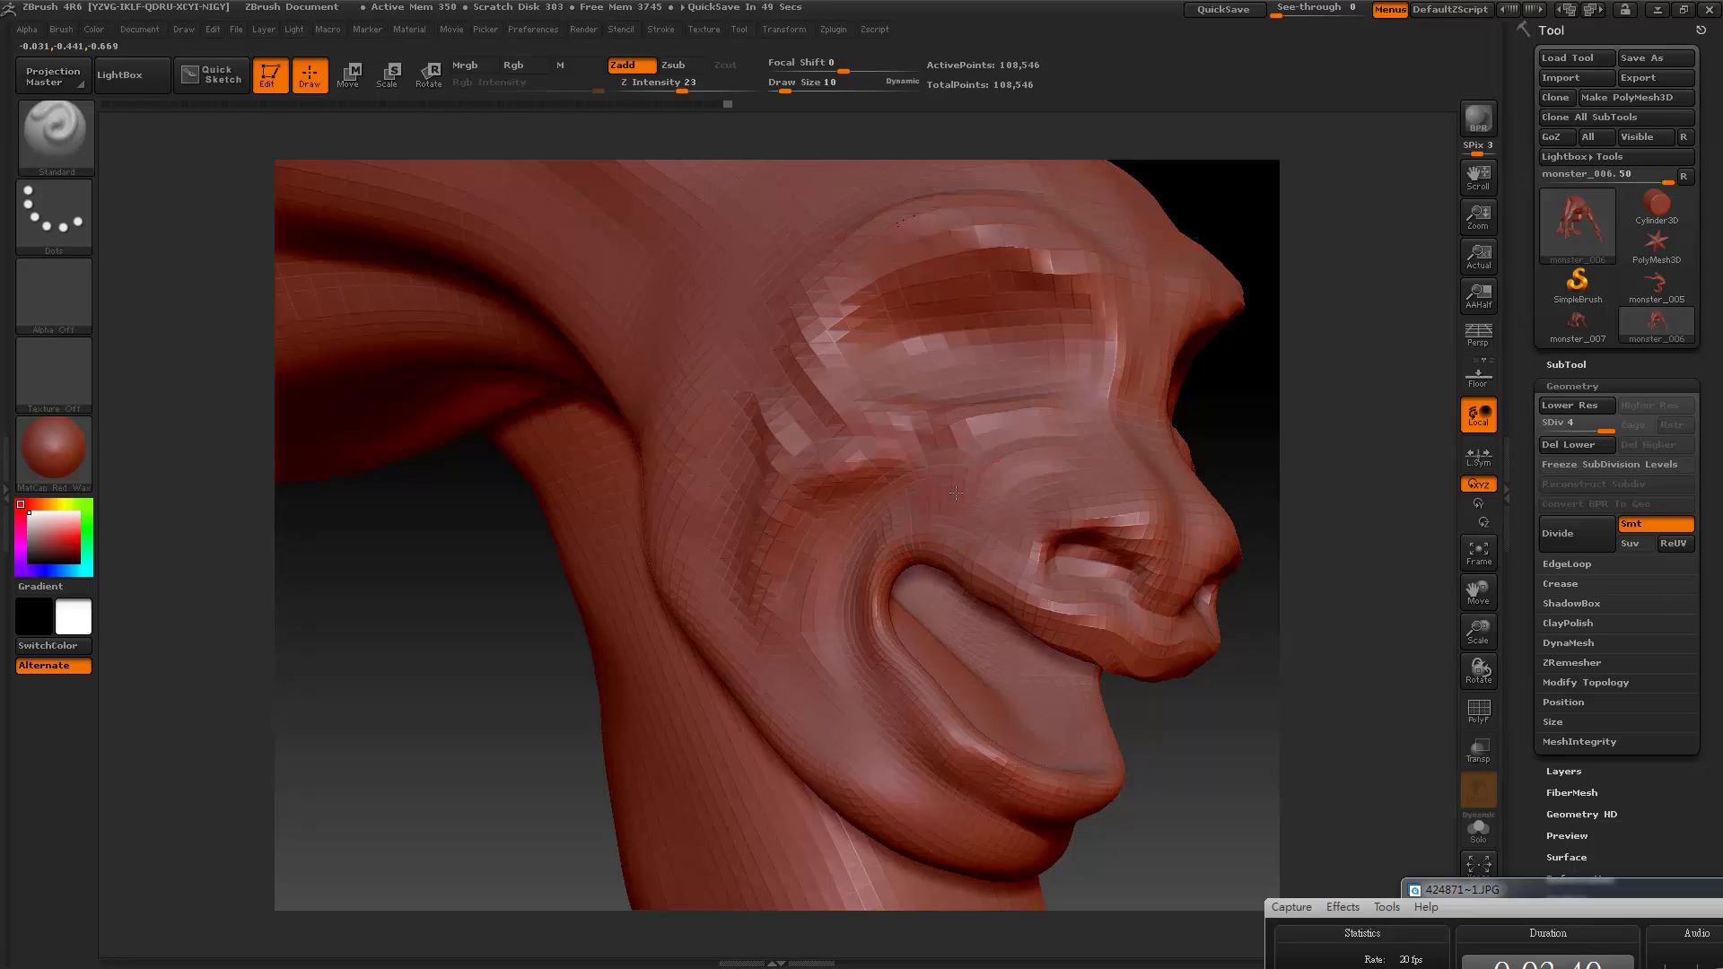
drag(983, 471, 1104, 459)
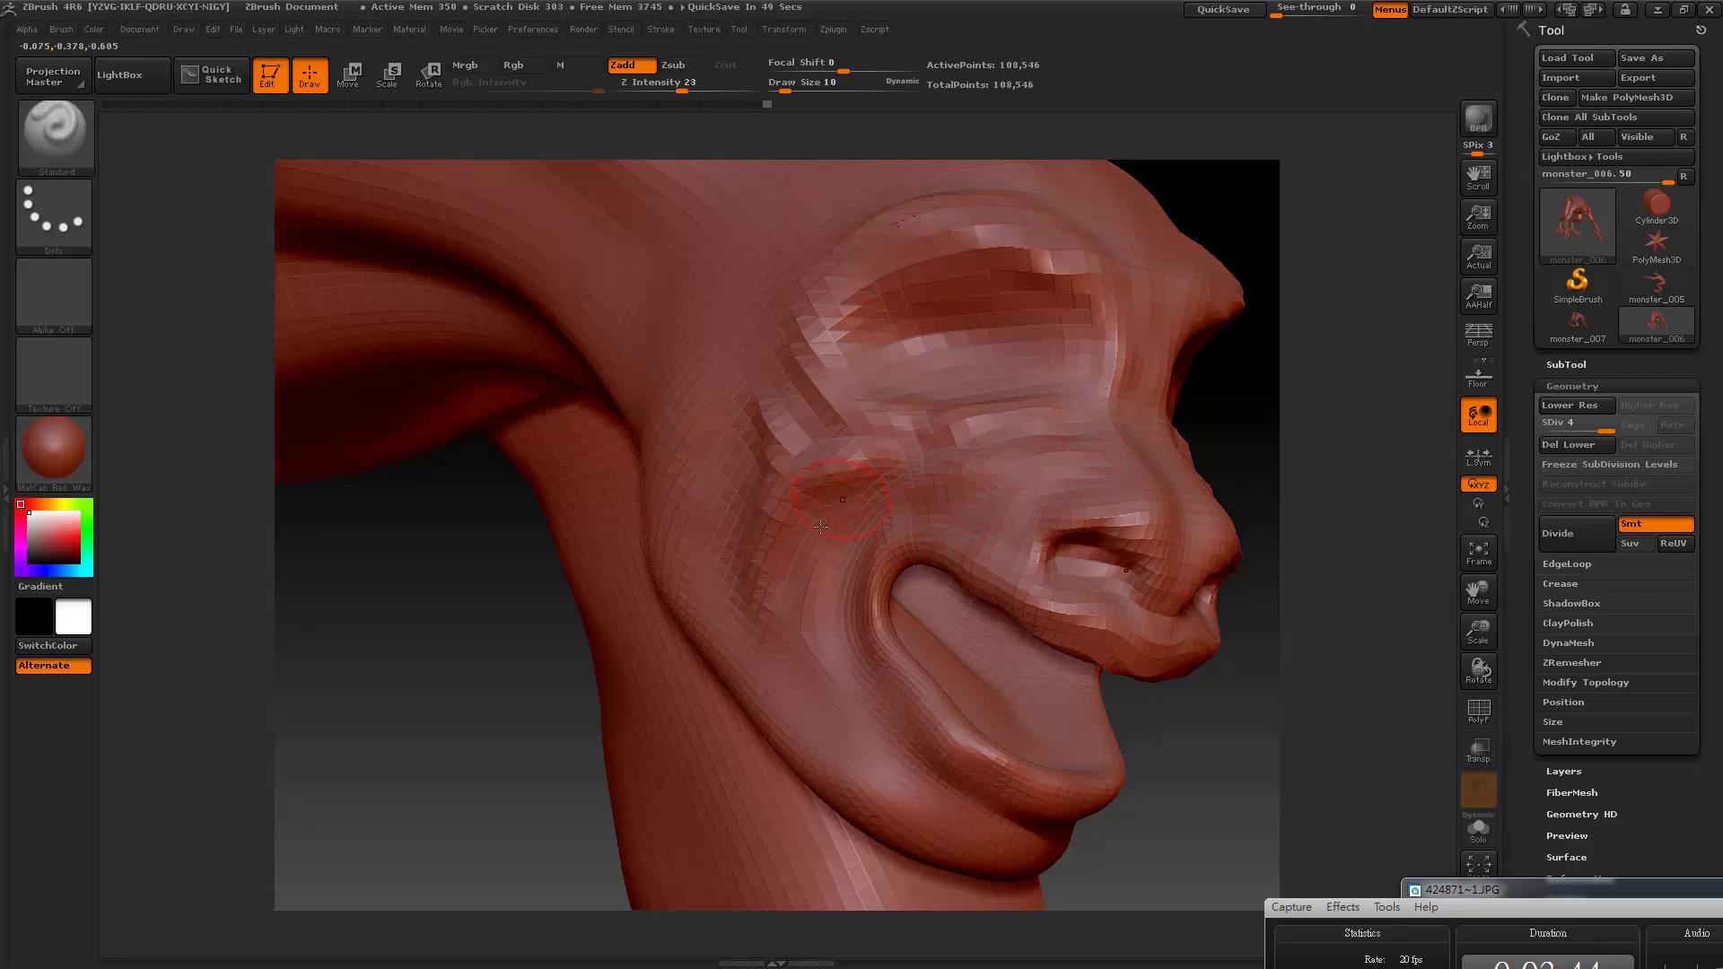
drag(777, 388, 813, 421)
Step: Re-sculpt the brow facets and the eye socket
mouse_move(1224, 384)
mouse_down()
mouse_move(1237, 349)
mouse_move(968, 322)
mouse_move(973, 350)
mouse_up()
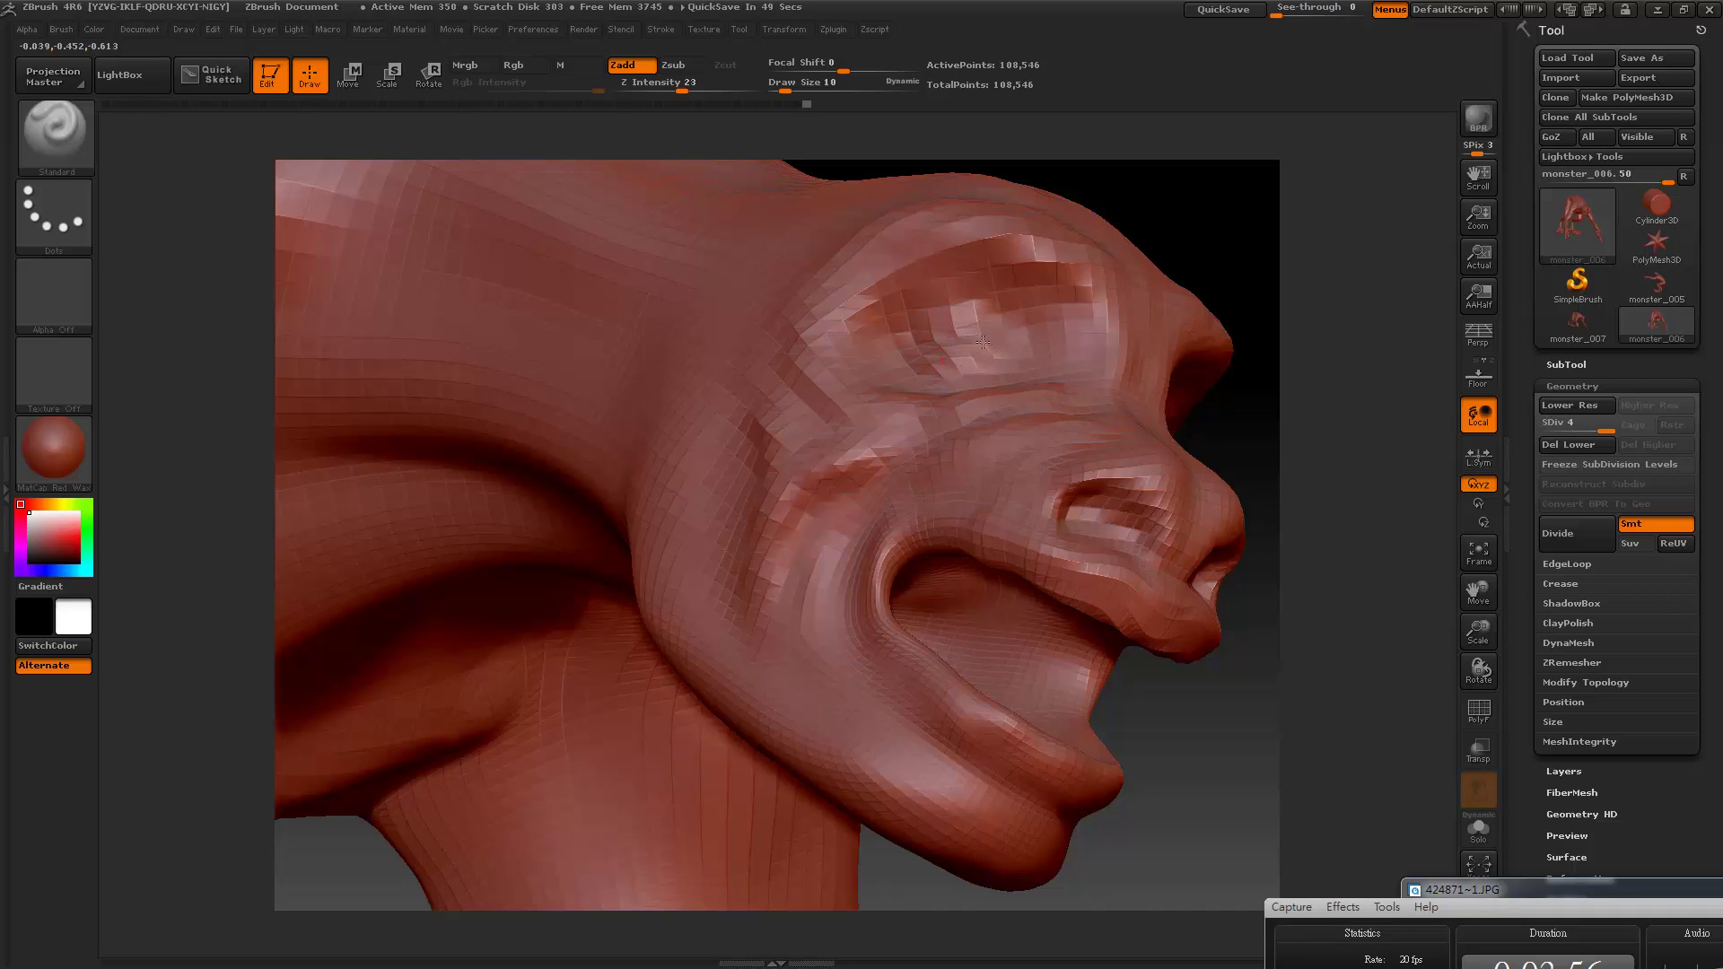
mouse_move(930, 341)
mouse_down()
mouse_move(984, 359)
mouse_move(982, 323)
mouse_move(939, 359)
mouse_move(1009, 320)
mouse_up()
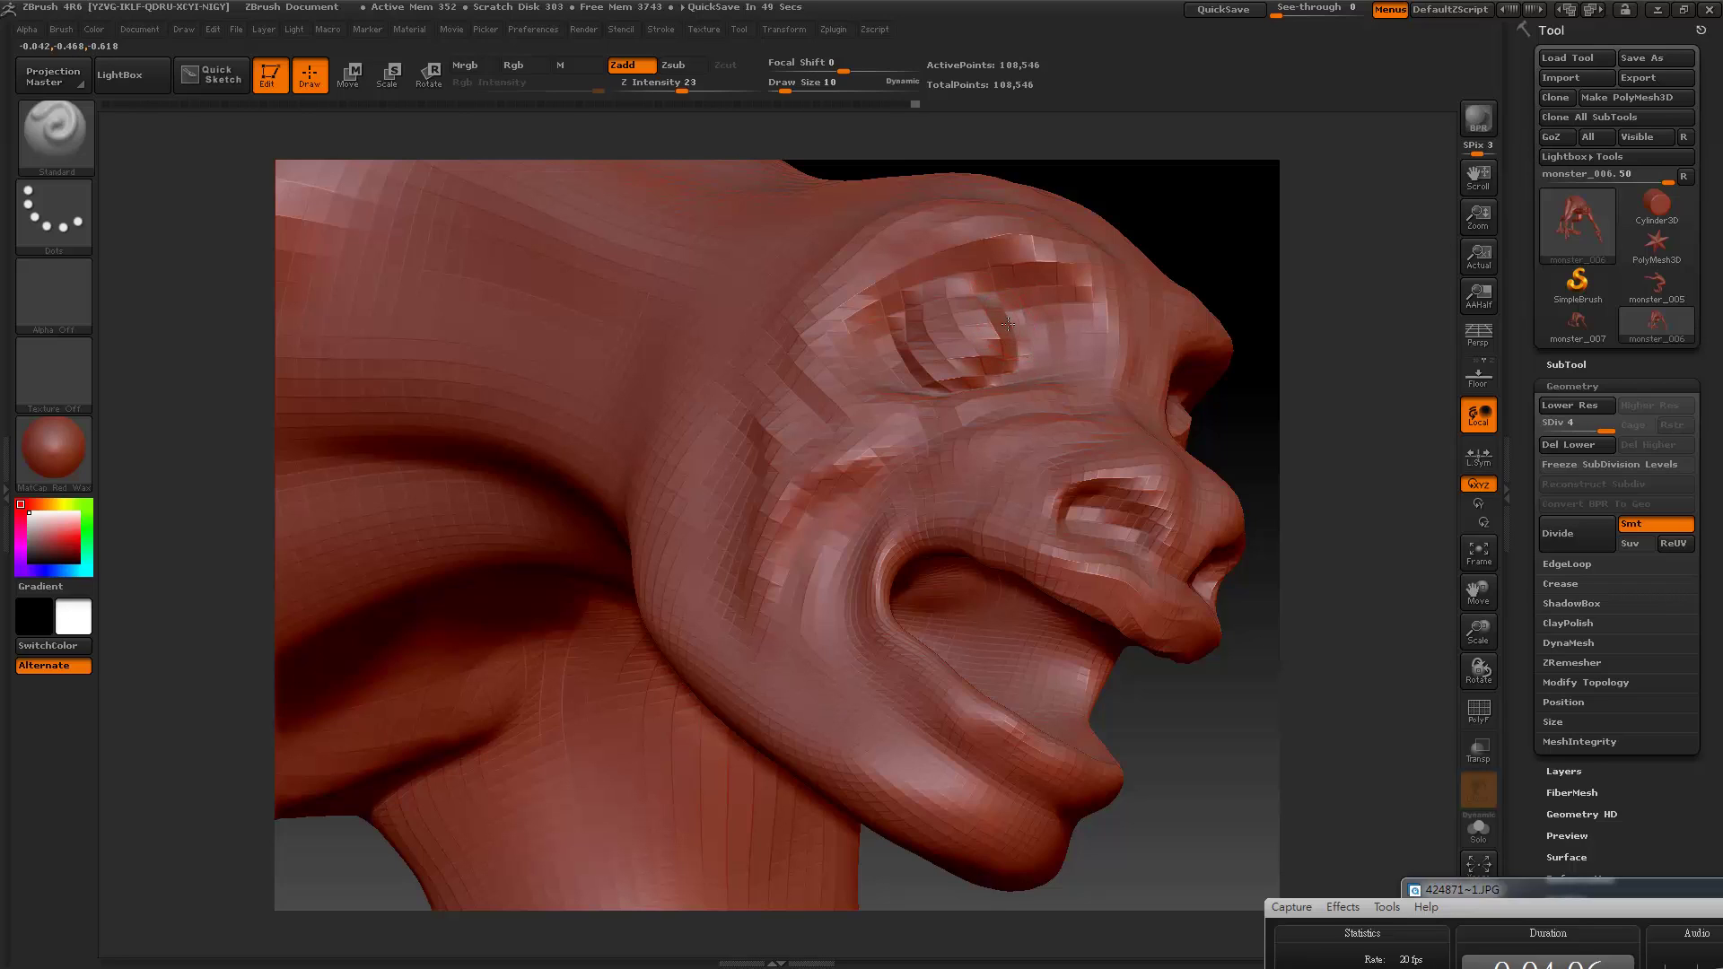
drag(1005, 378, 961, 369)
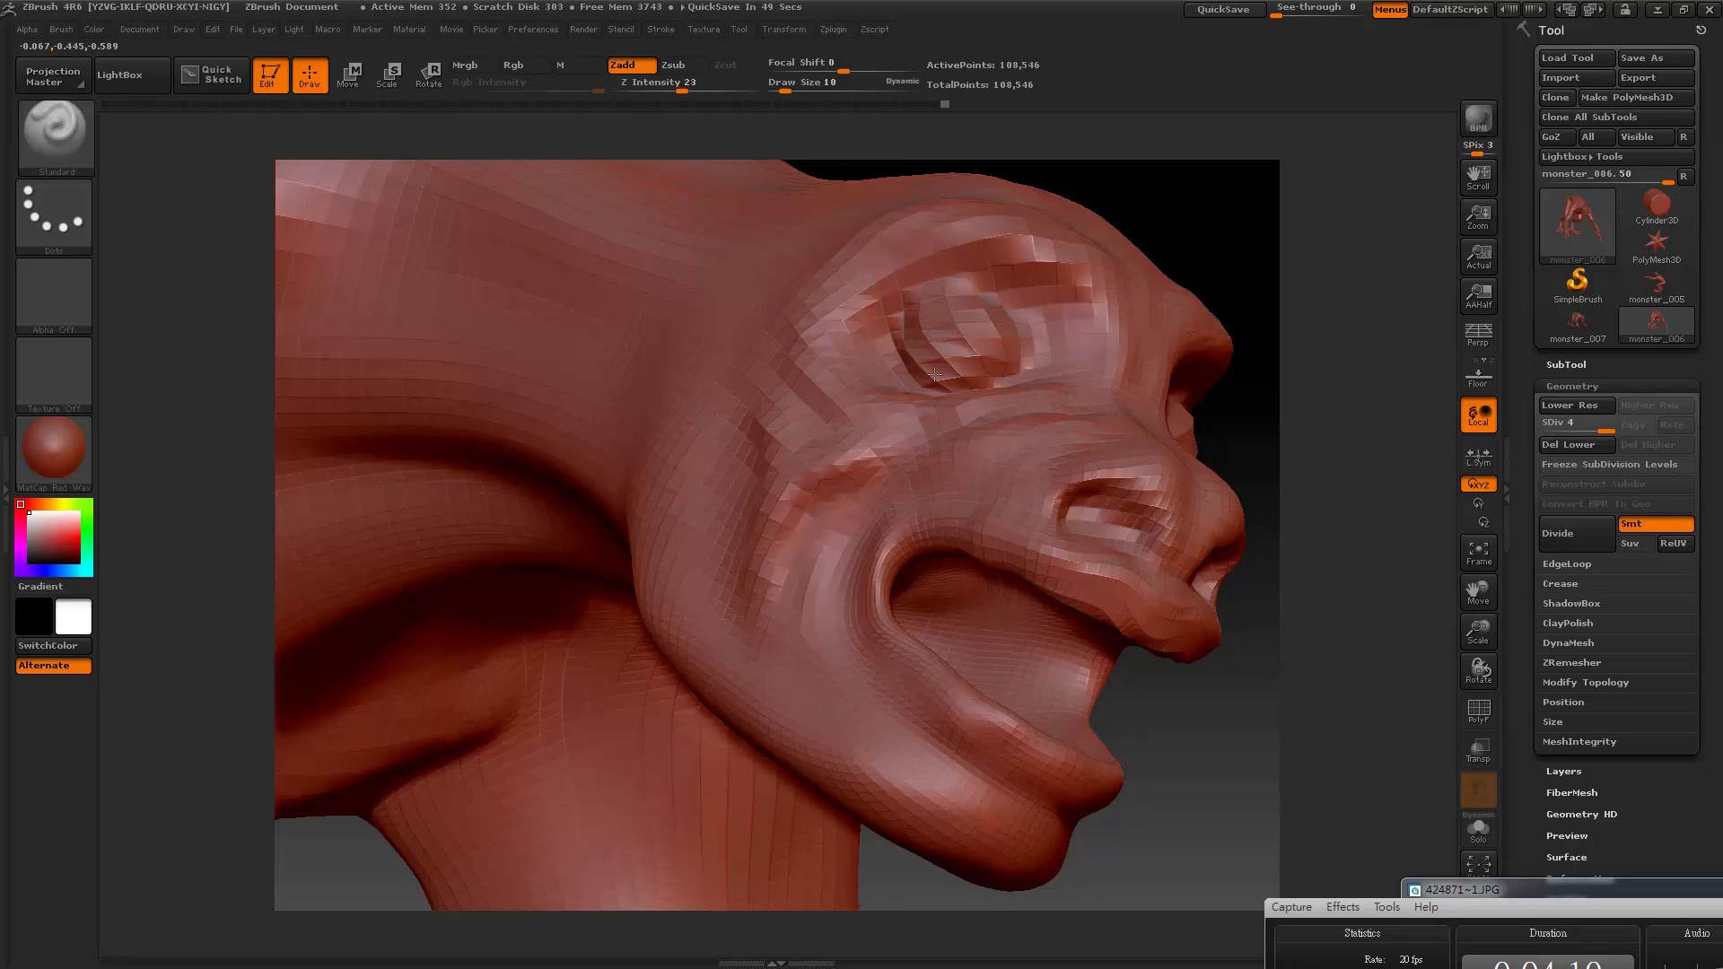
mouse_move(1203, 251)
mouse_down()
mouse_move(1157, 238)
mouse_move(1037, 333)
mouse_move(1047, 357)
mouse_up()
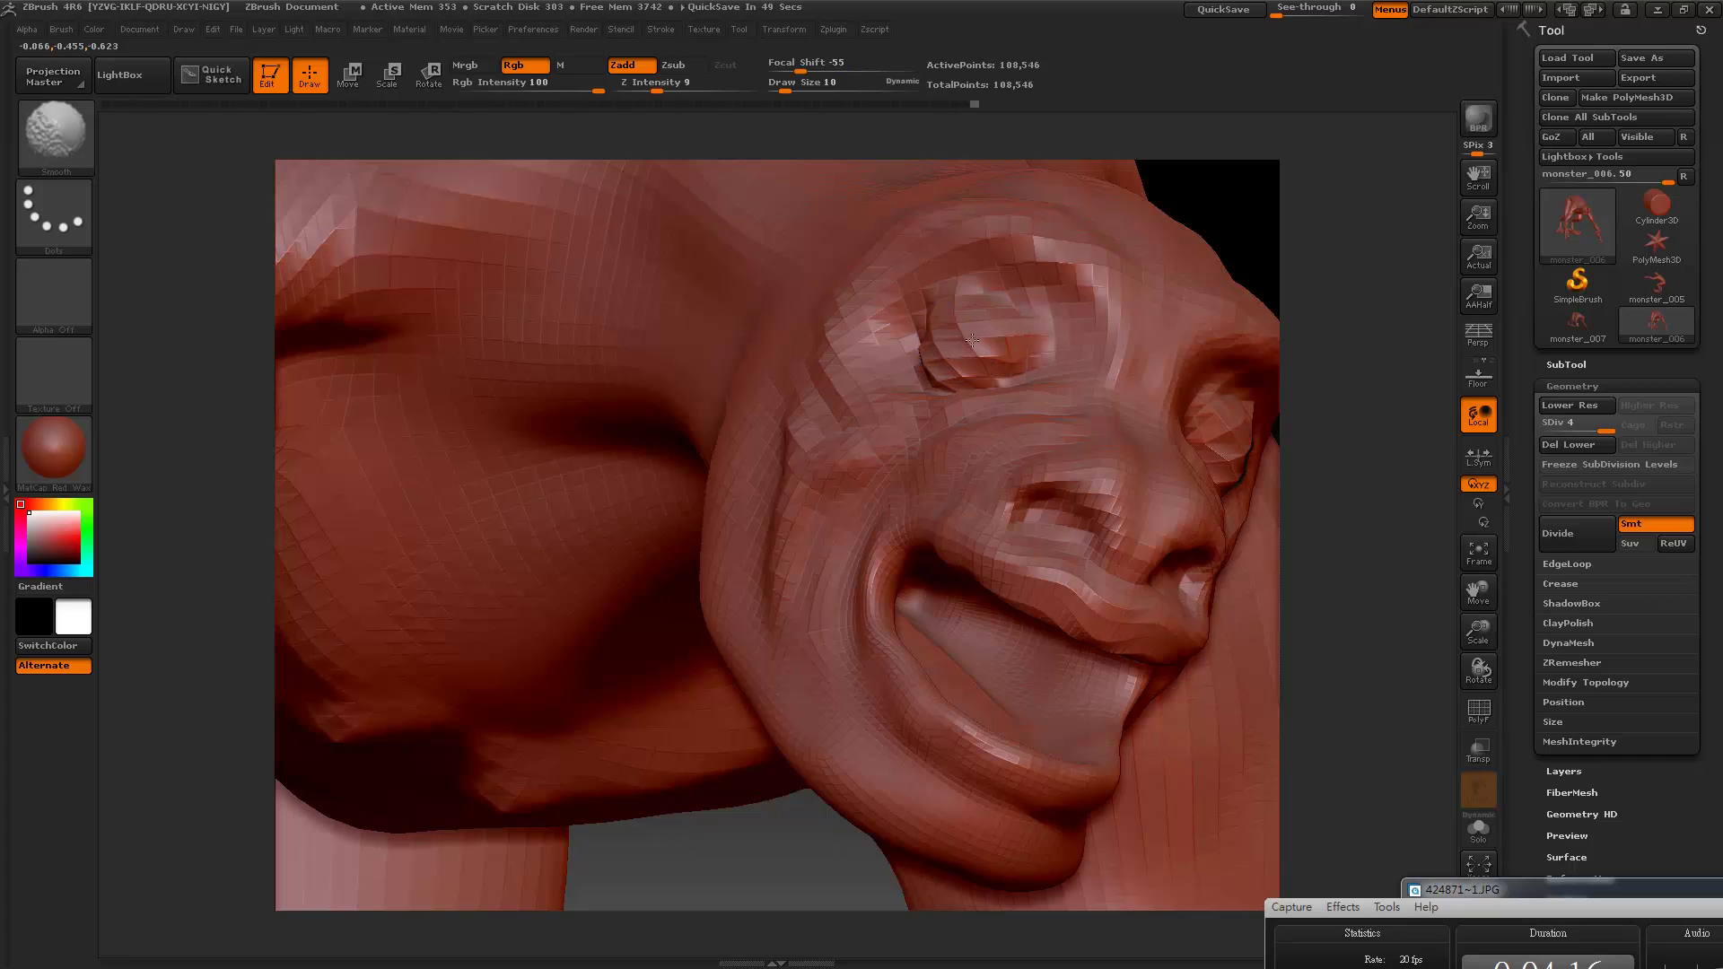
Step: Smooth the eye socket, build up the brow and eyelid with ClayBuildup, then subdivide to SDiv 5
shift+drag(924, 368, 970, 343)
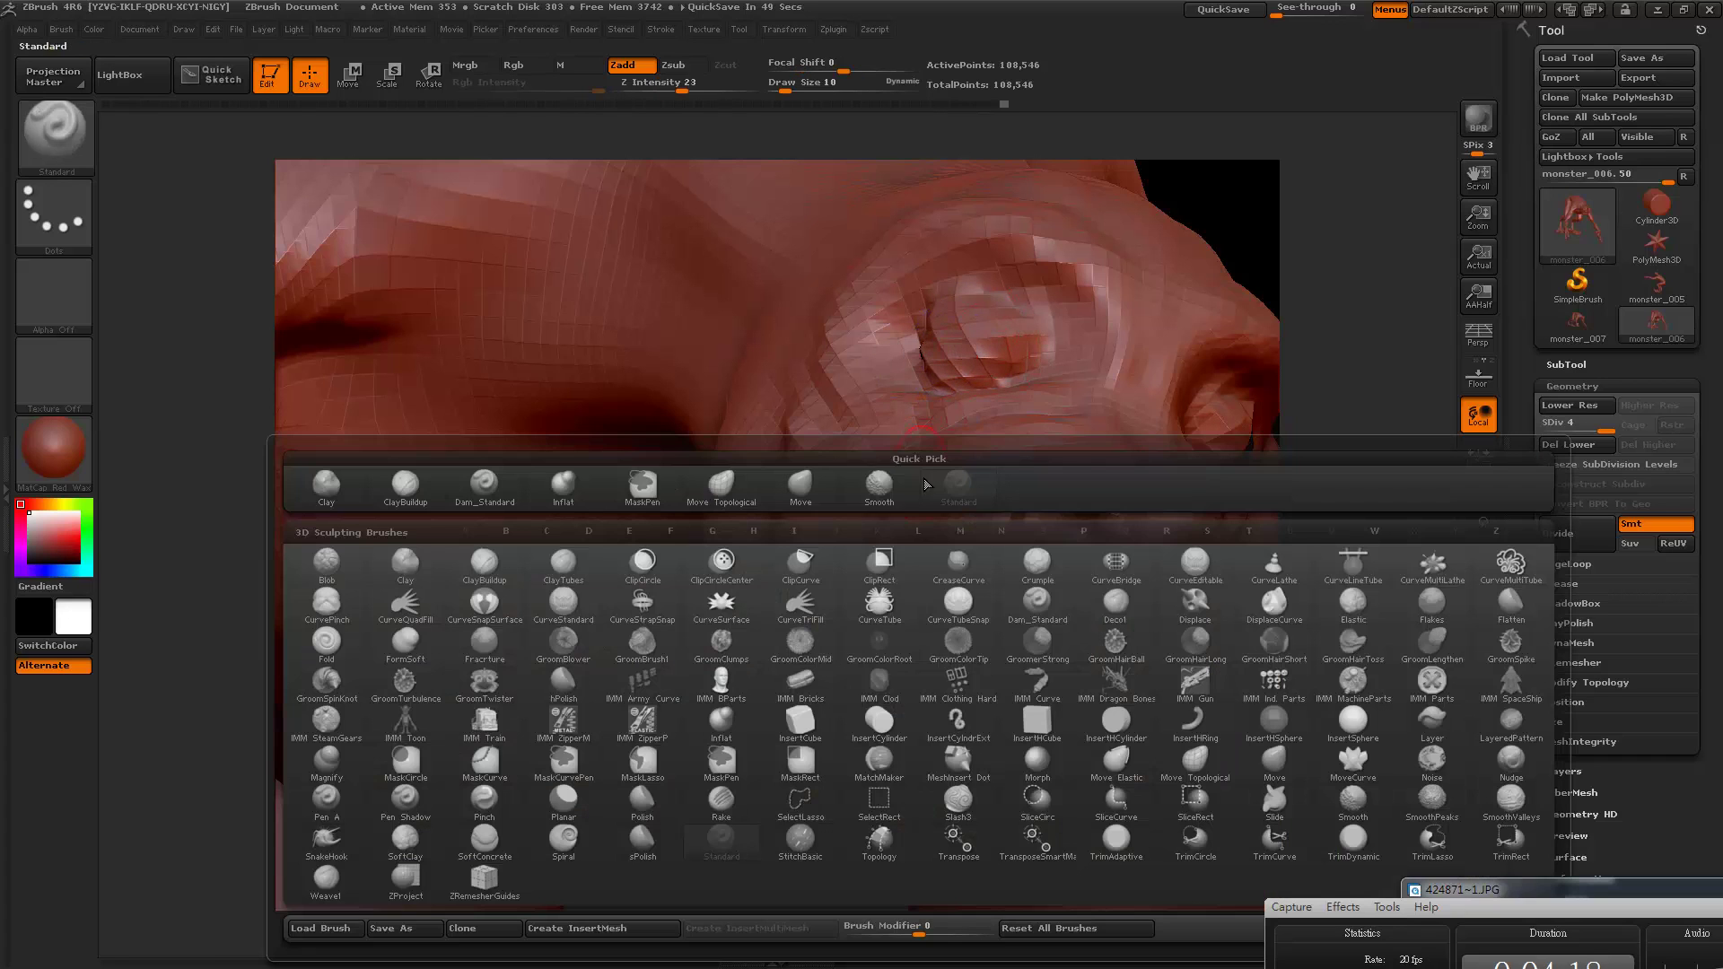
key(b)
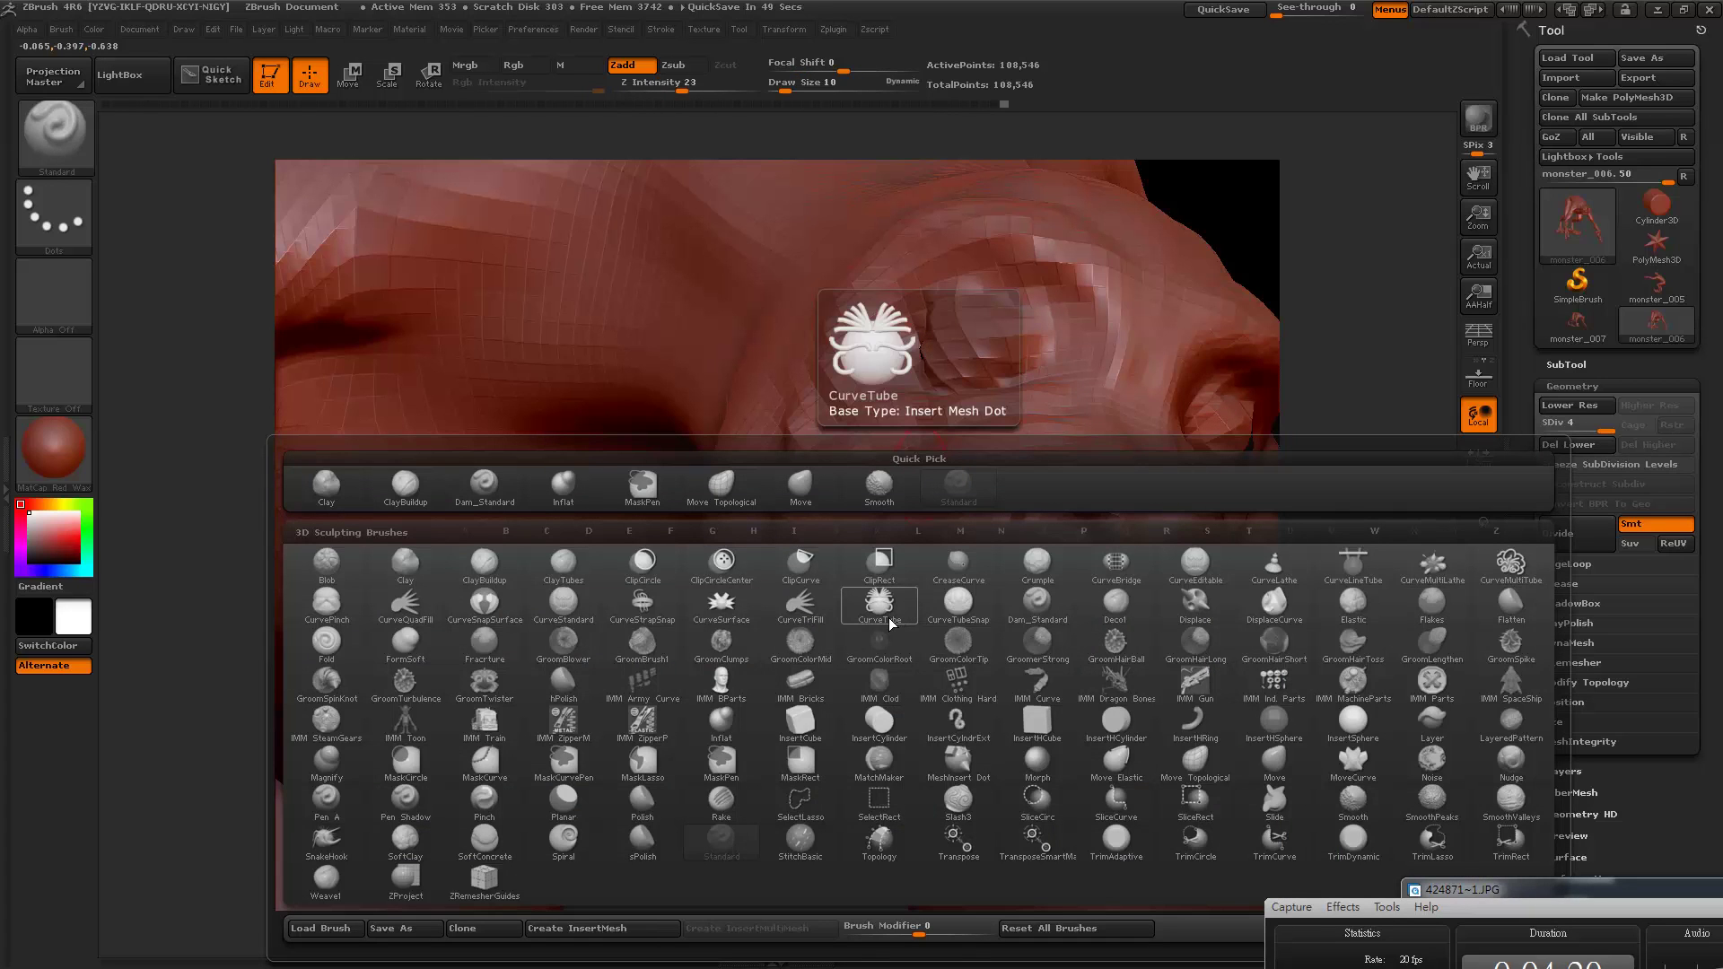
key(c)
key(b)
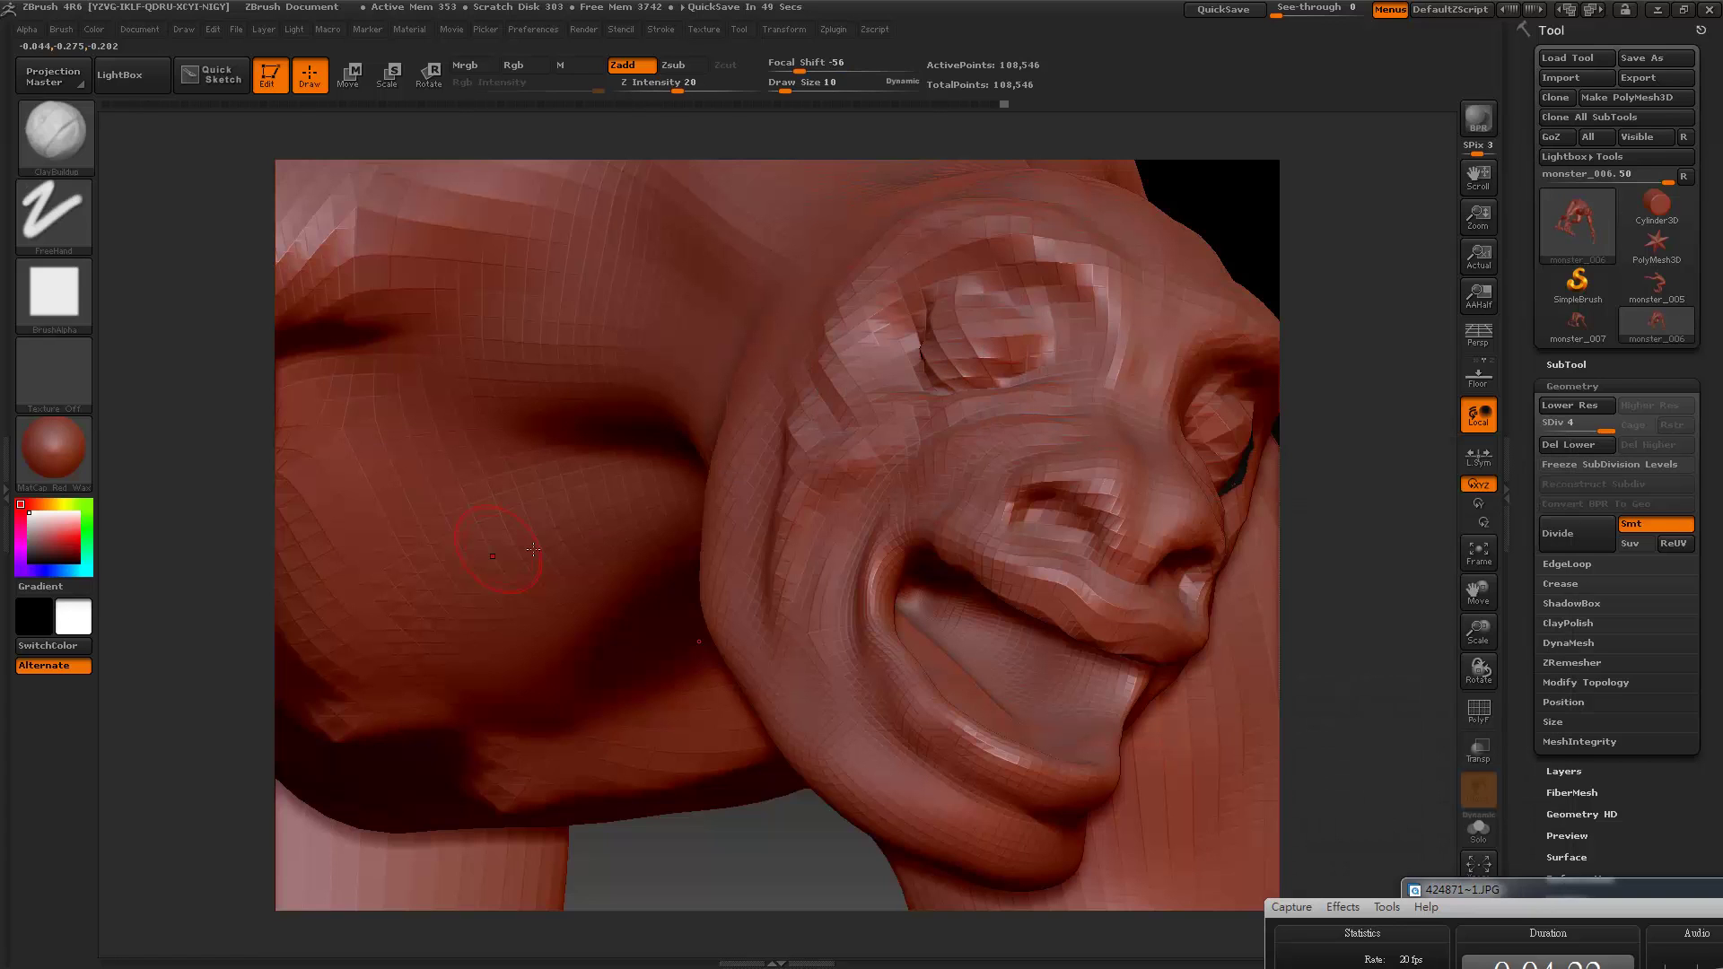
mouse_move(911, 306)
mouse_down()
mouse_move(979, 287)
mouse_move(956, 279)
mouse_up()
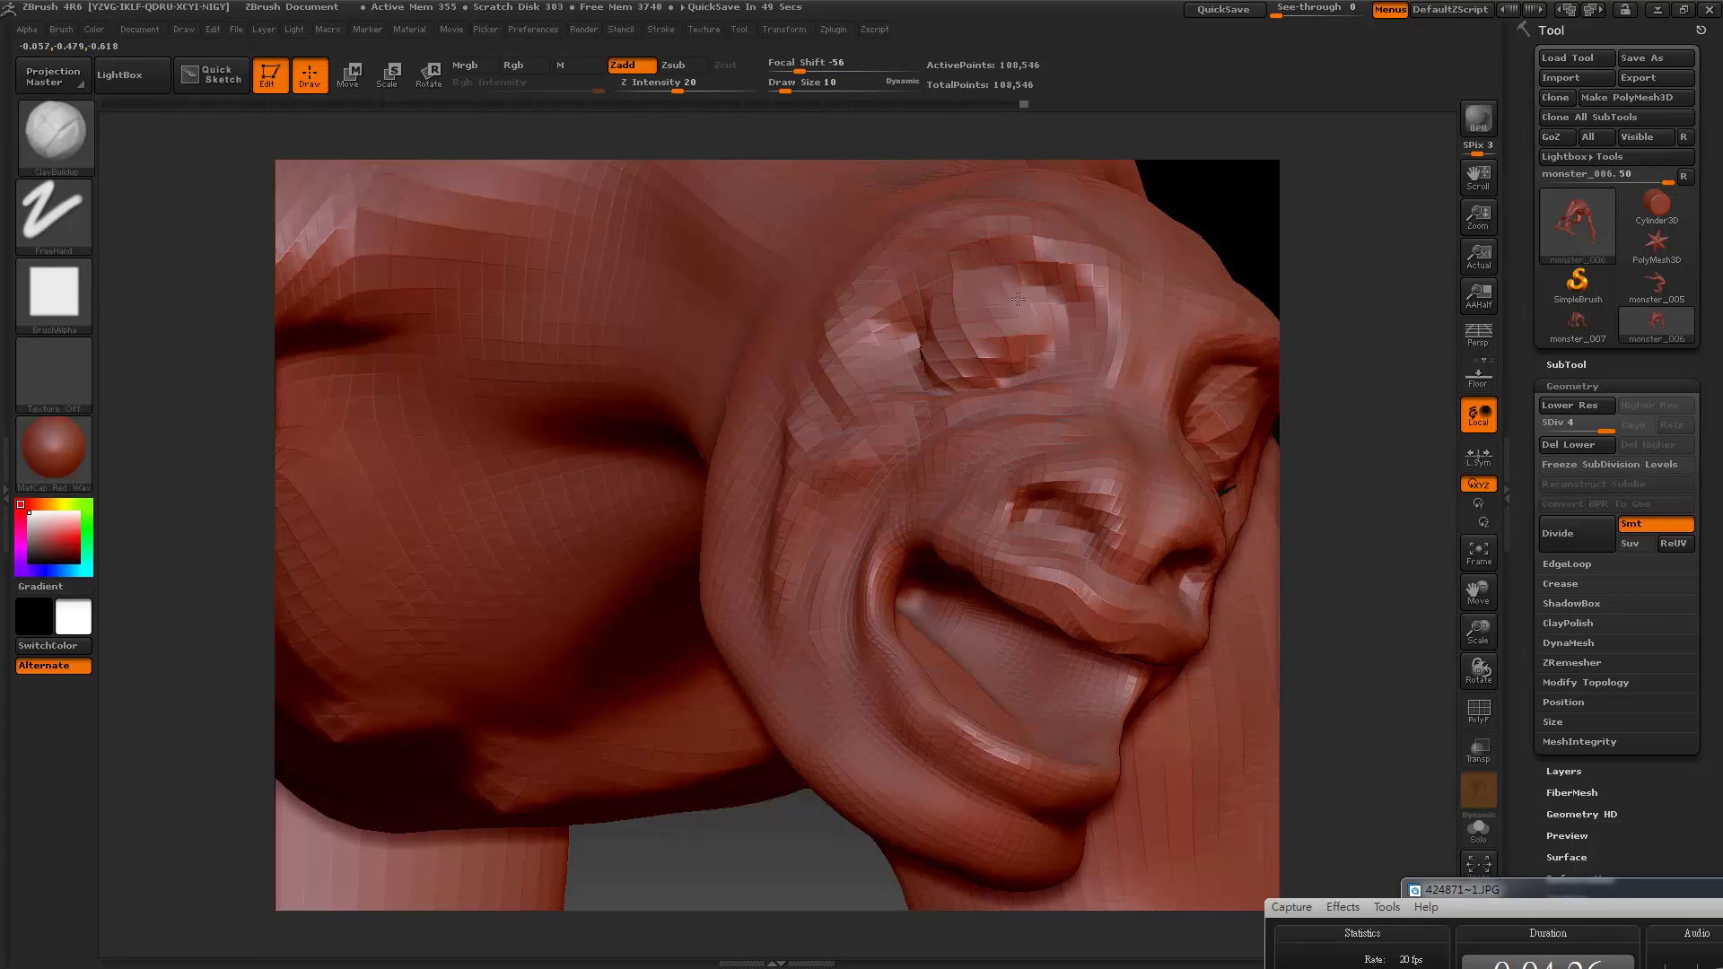
drag(1073, 345, 960, 285)
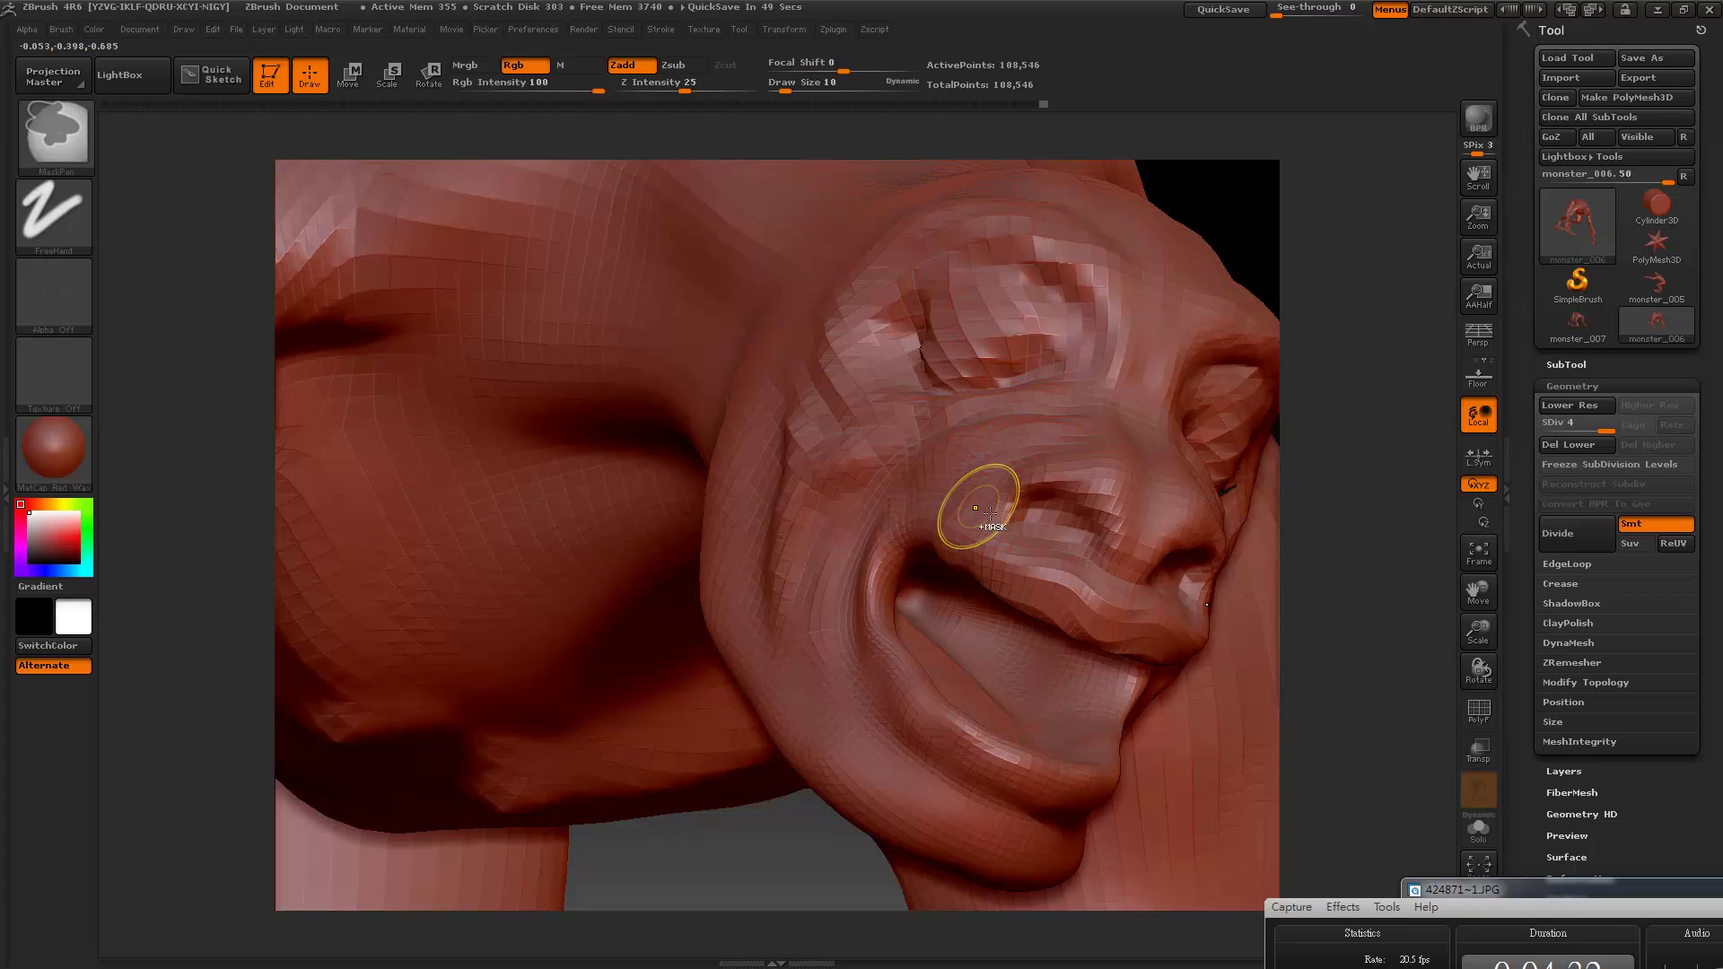
key(ctrl+d)
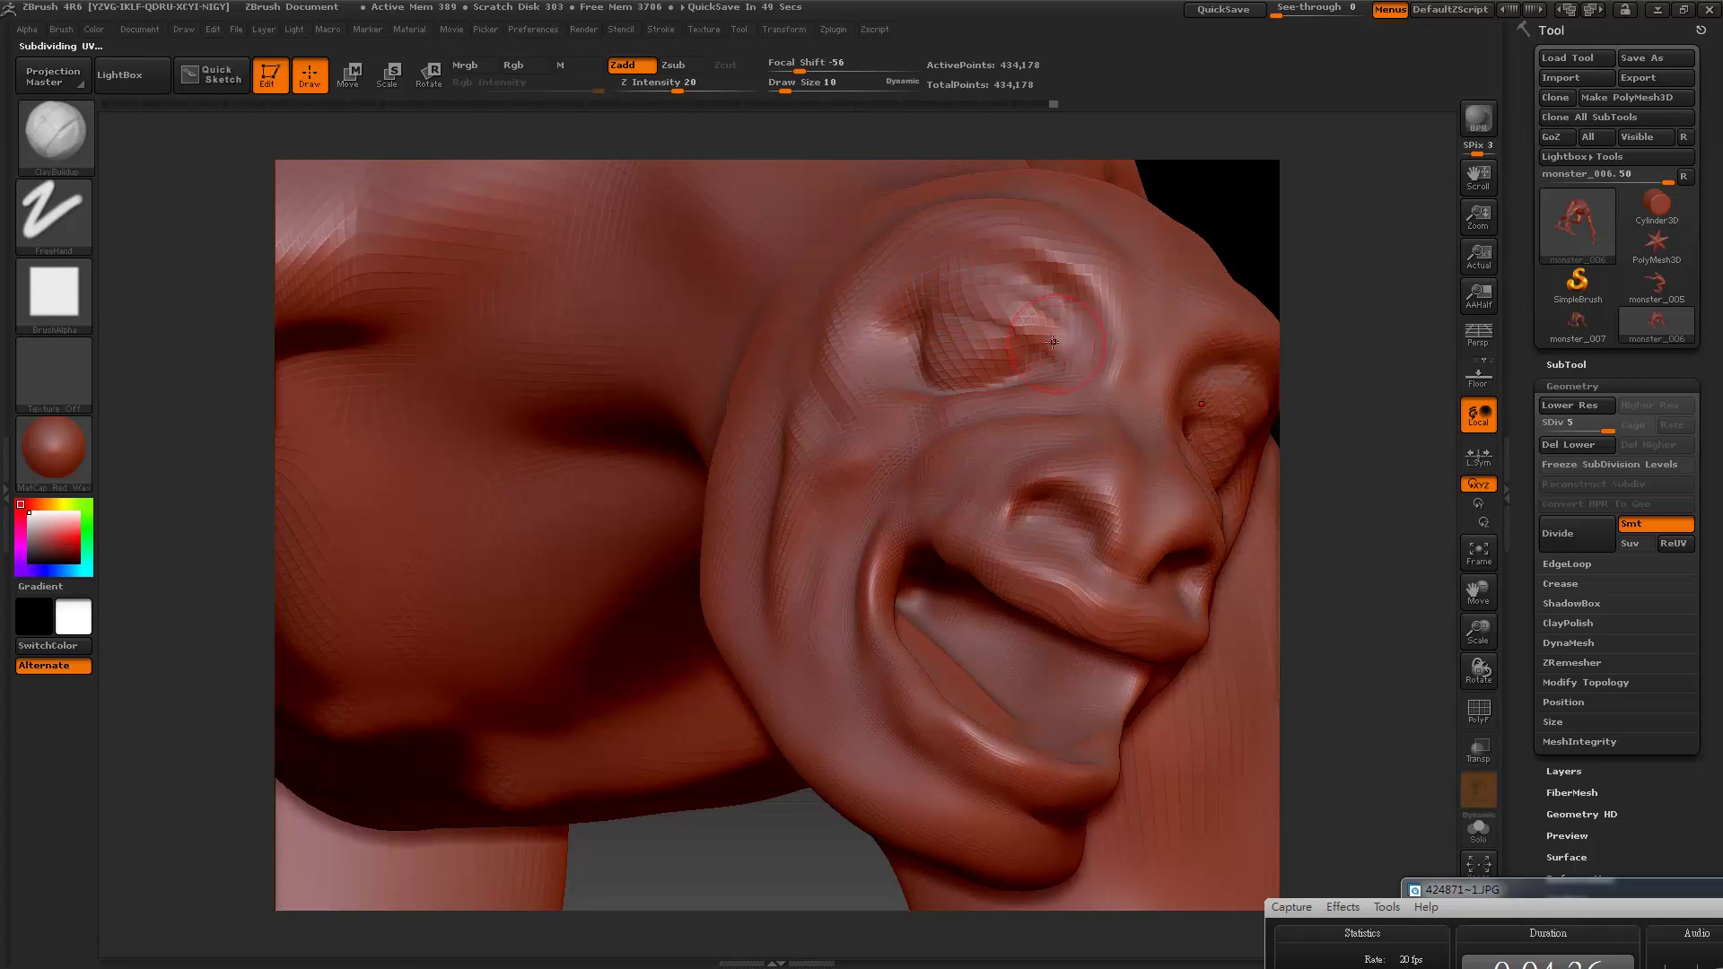
Step: Deepen the eye socket and refine its upper and lower rims with ClayBuildup
mouse_move(987, 314)
mouse_down()
mouse_move(1054, 346)
mouse_move(1023, 314)
mouse_up()
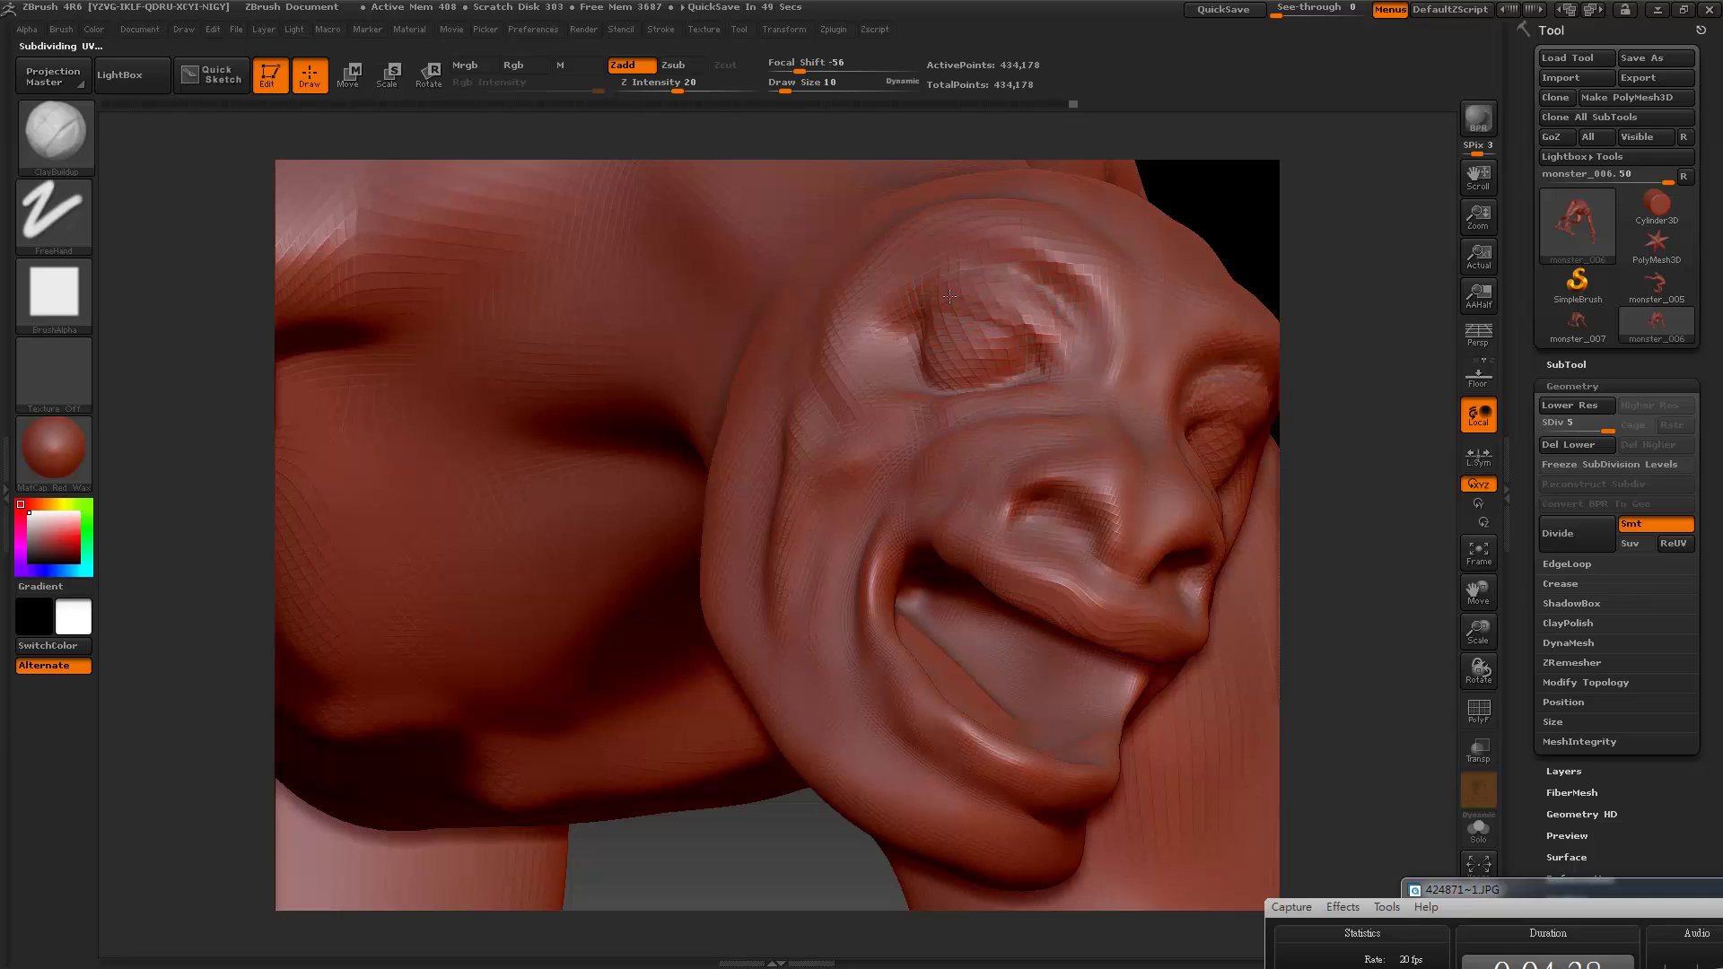
drag(903, 305, 1014, 294)
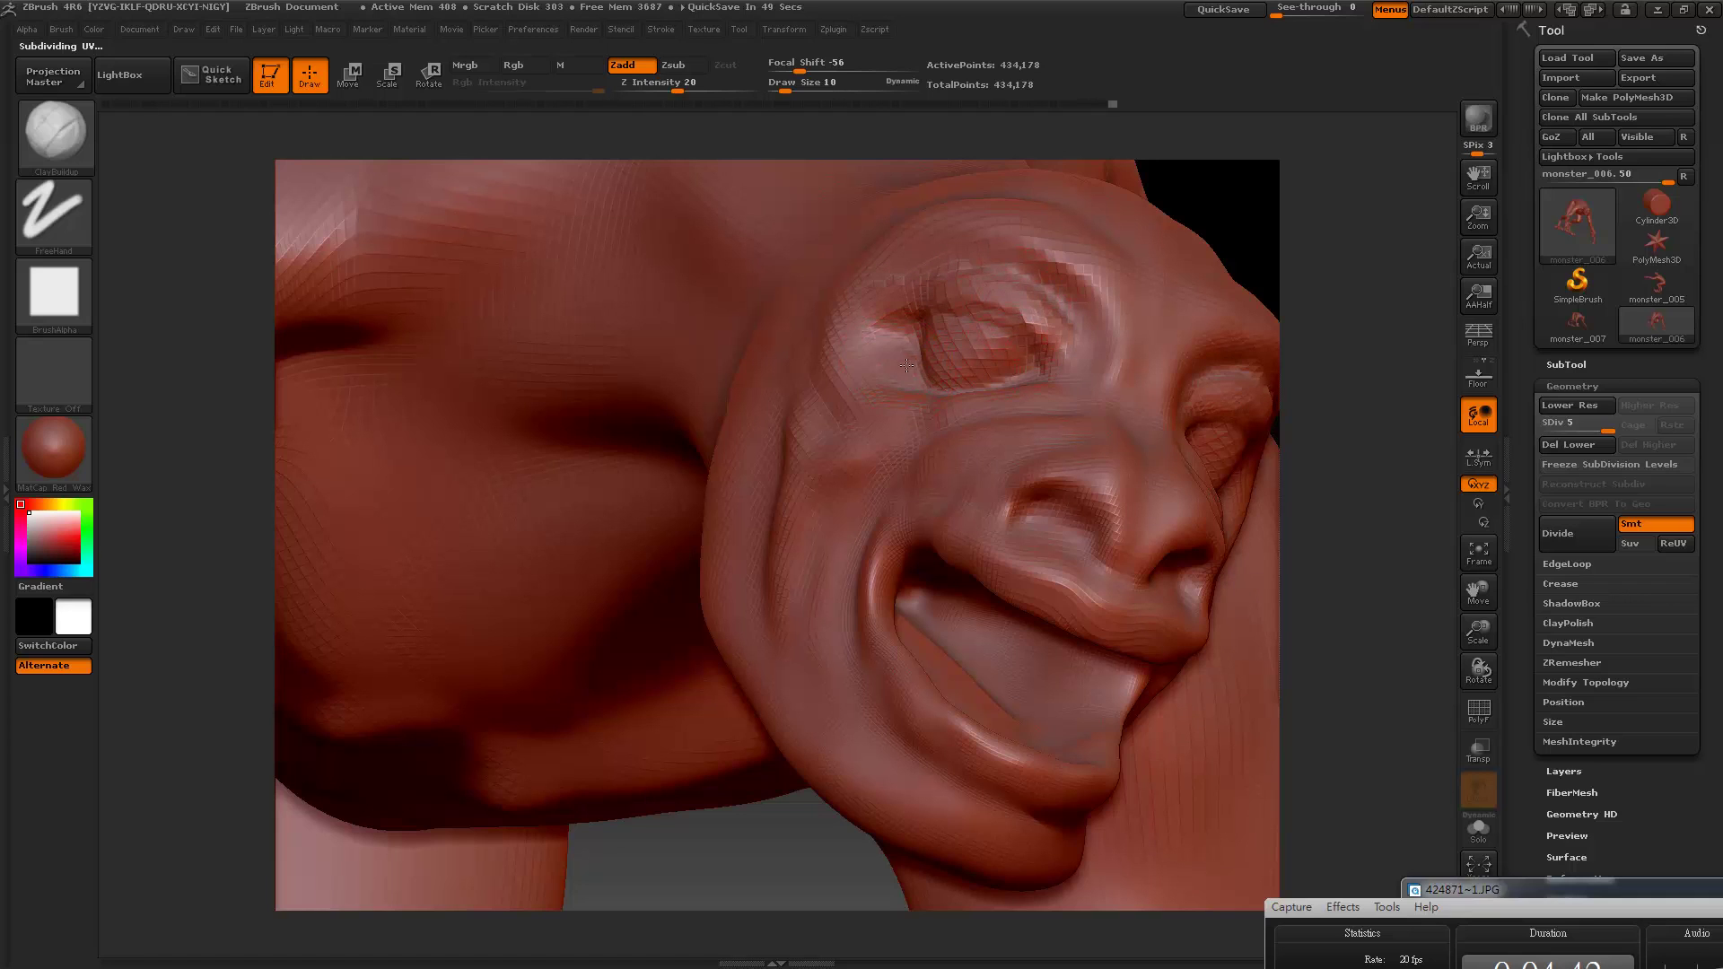
drag(947, 390, 1039, 381)
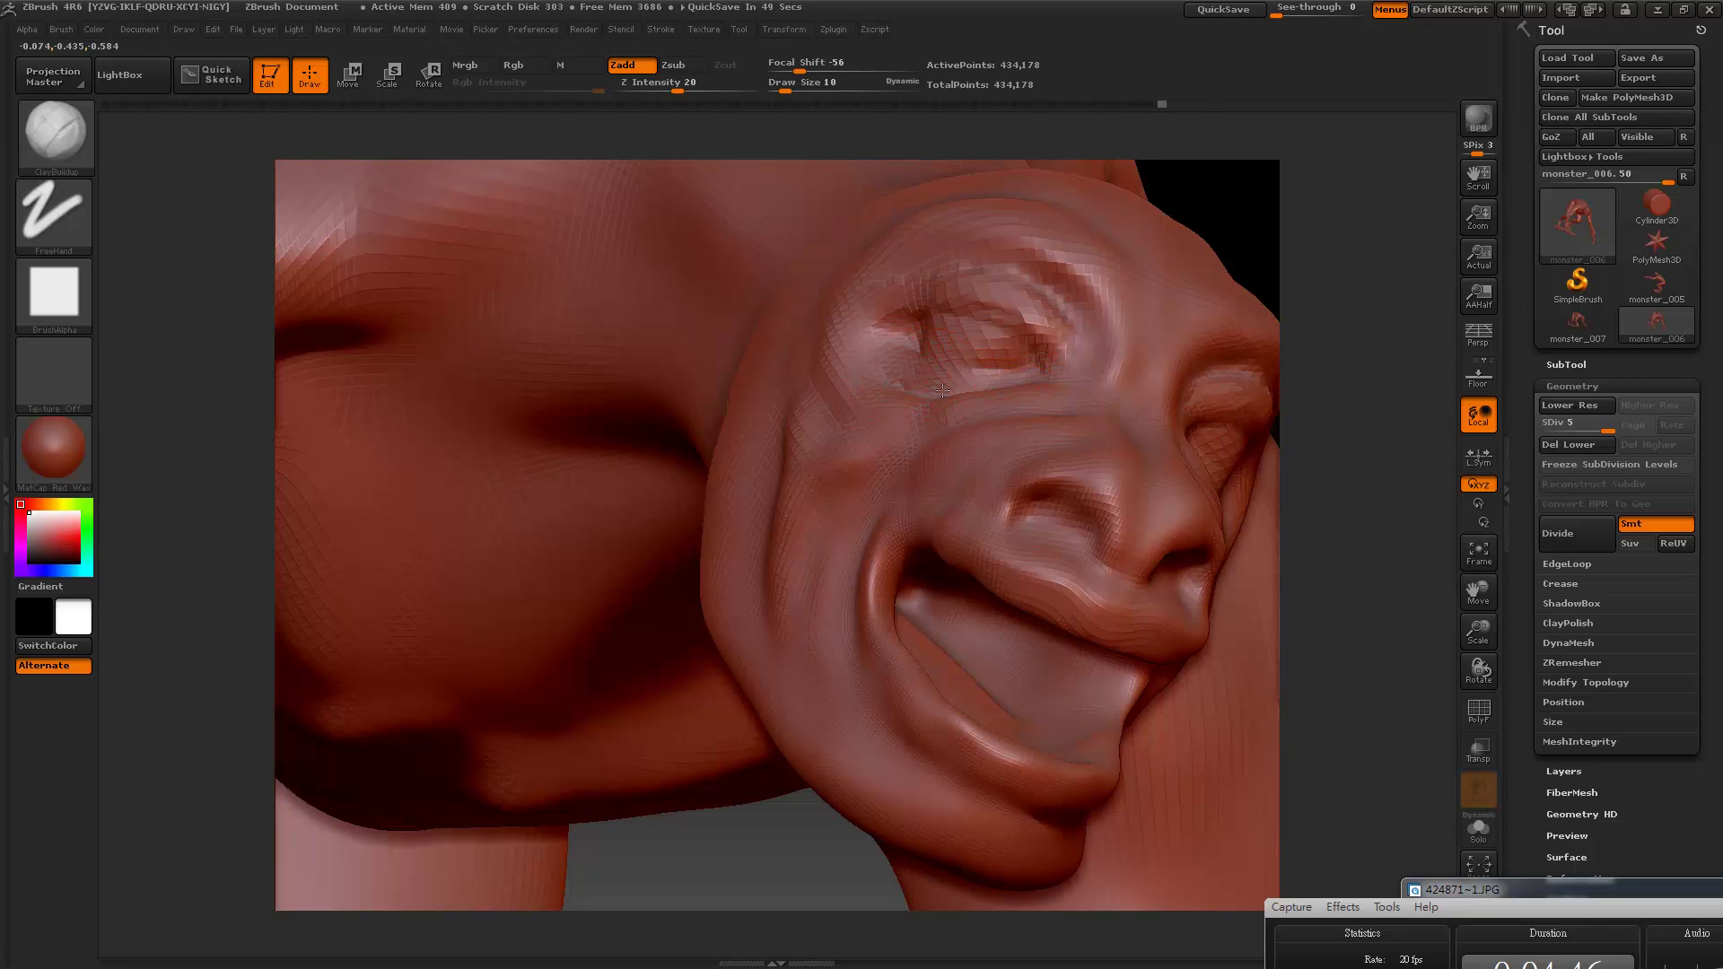
mouse_move(926, 387)
mouse_down()
mouse_move(944, 395)
mouse_move(924, 338)
mouse_move(994, 389)
mouse_up()
mouse_move(1184, 220)
mouse_down()
mouse_move(1202, 230)
mouse_move(971, 280)
mouse_move(1028, 319)
mouse_up()
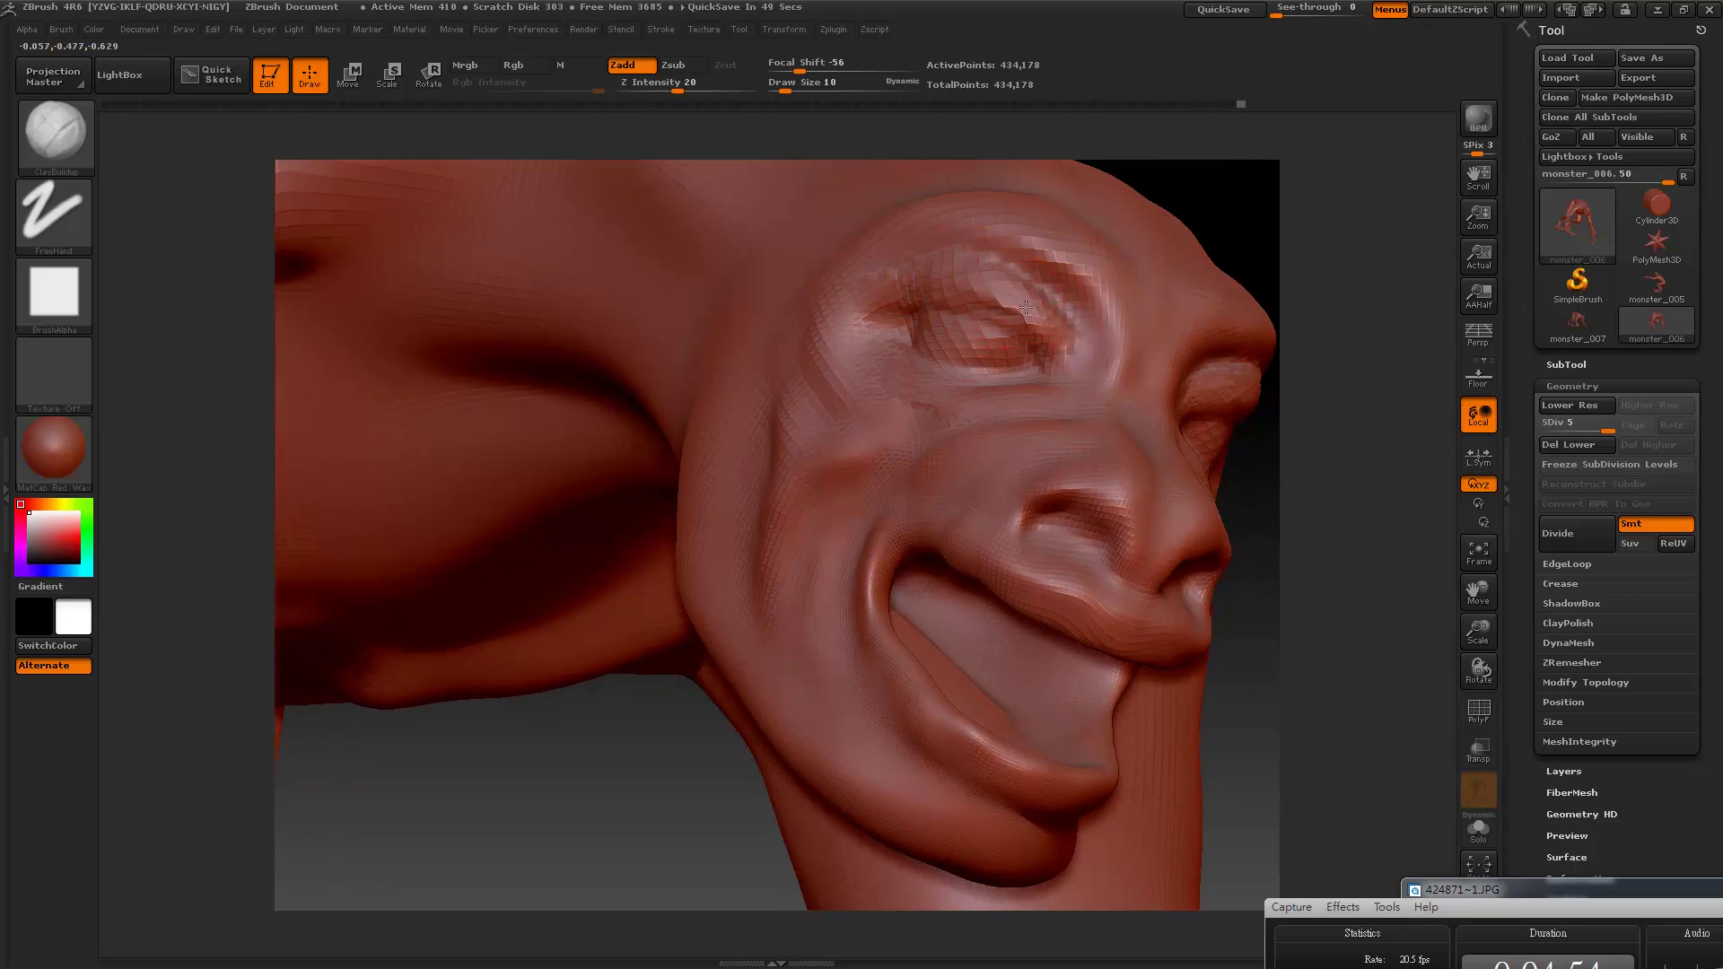
drag(1060, 385, 1045, 323)
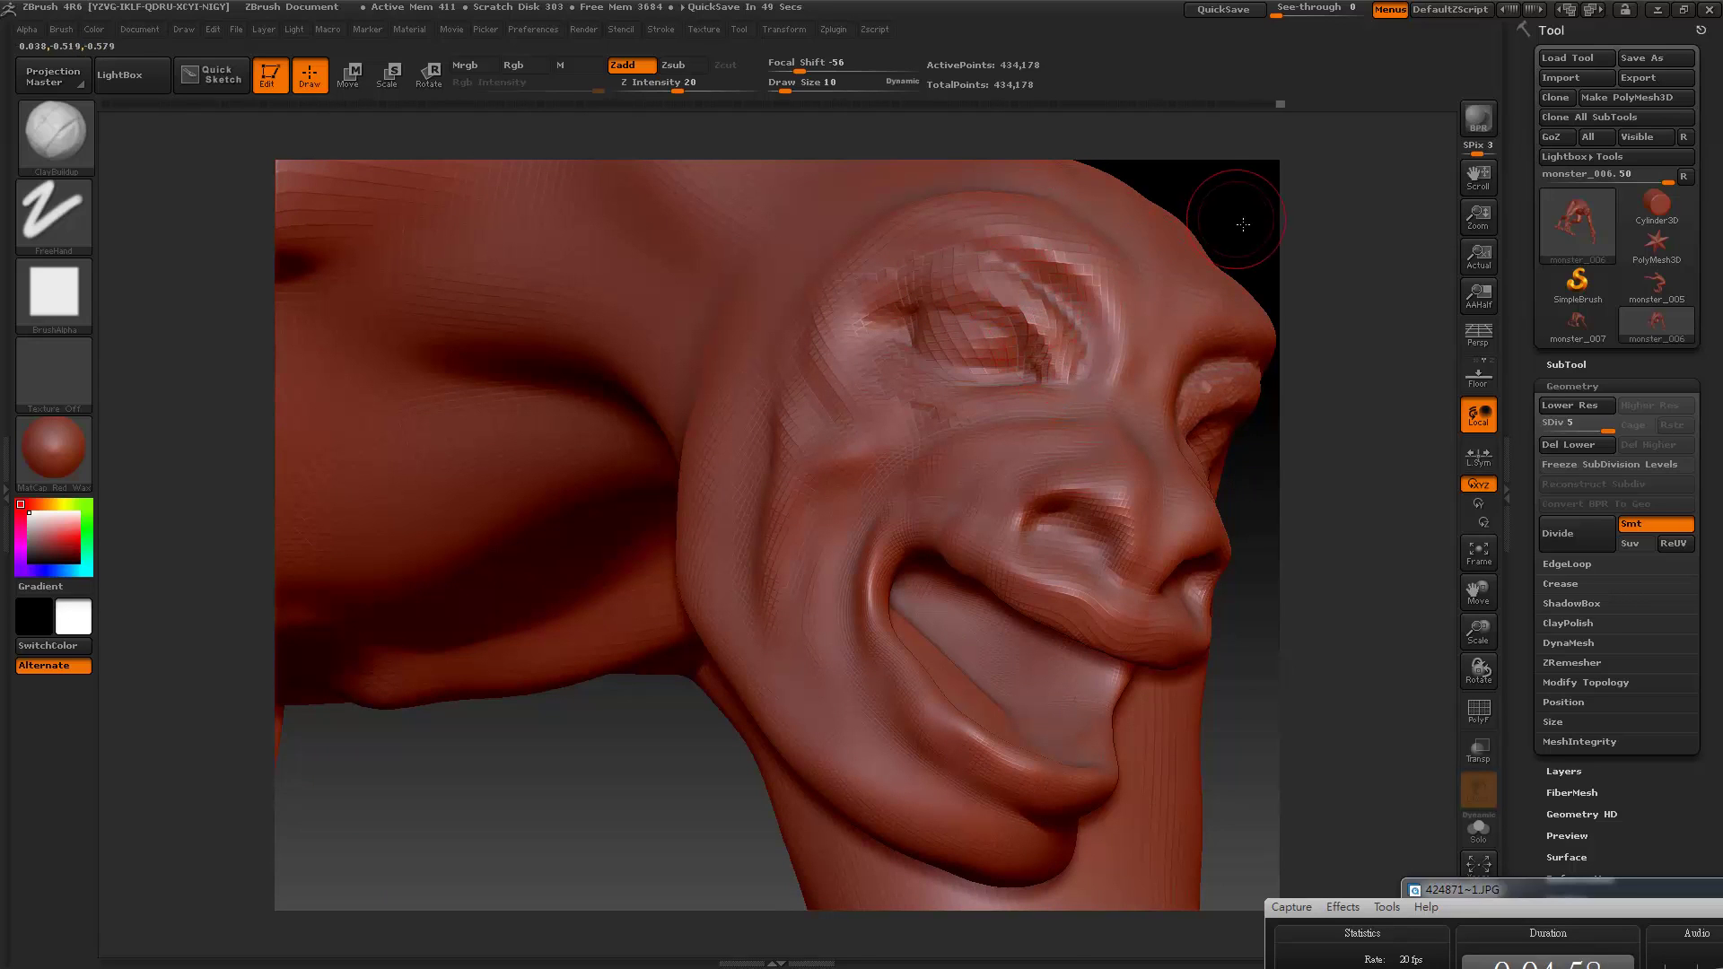
mouse_move(1247, 215)
mouse_down()
mouse_move(1011, 293)
mouse_move(912, 286)
mouse_move(843, 310)
mouse_up()
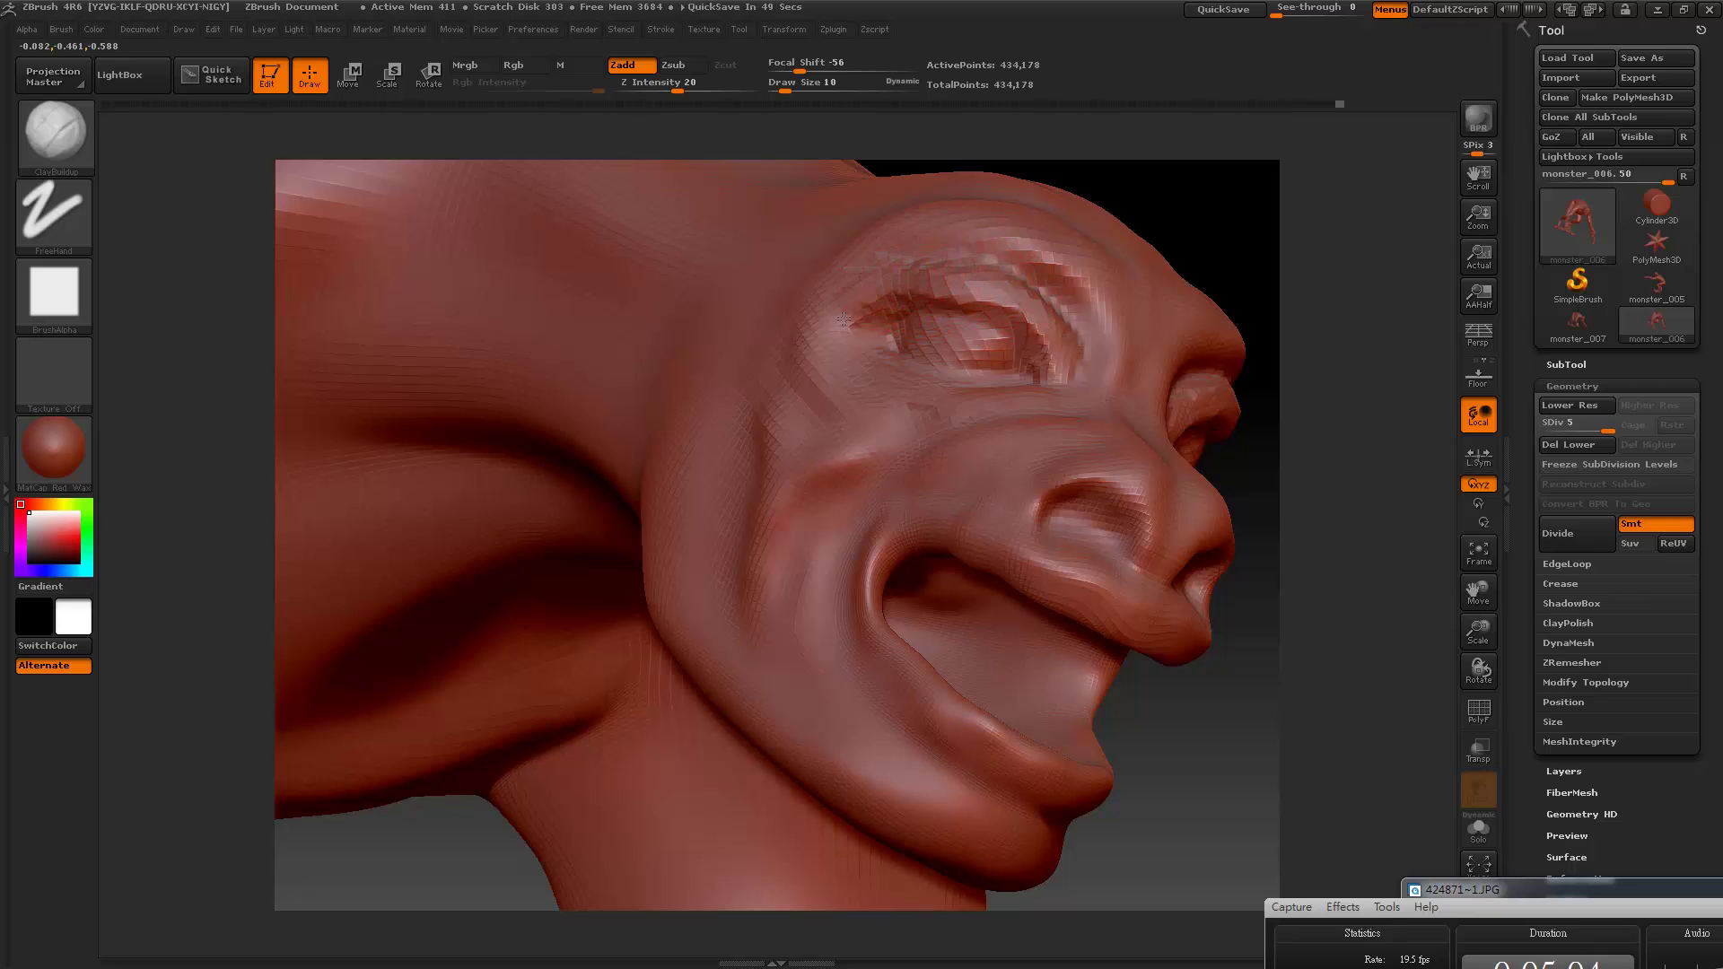
Step: Carve the upper eyelid deeper and build up the outer and inner brow ridge
mouse_move(984, 293)
mouse_down()
mouse_move(1089, 359)
mouse_move(1046, 269)
mouse_move(1128, 359)
mouse_up()
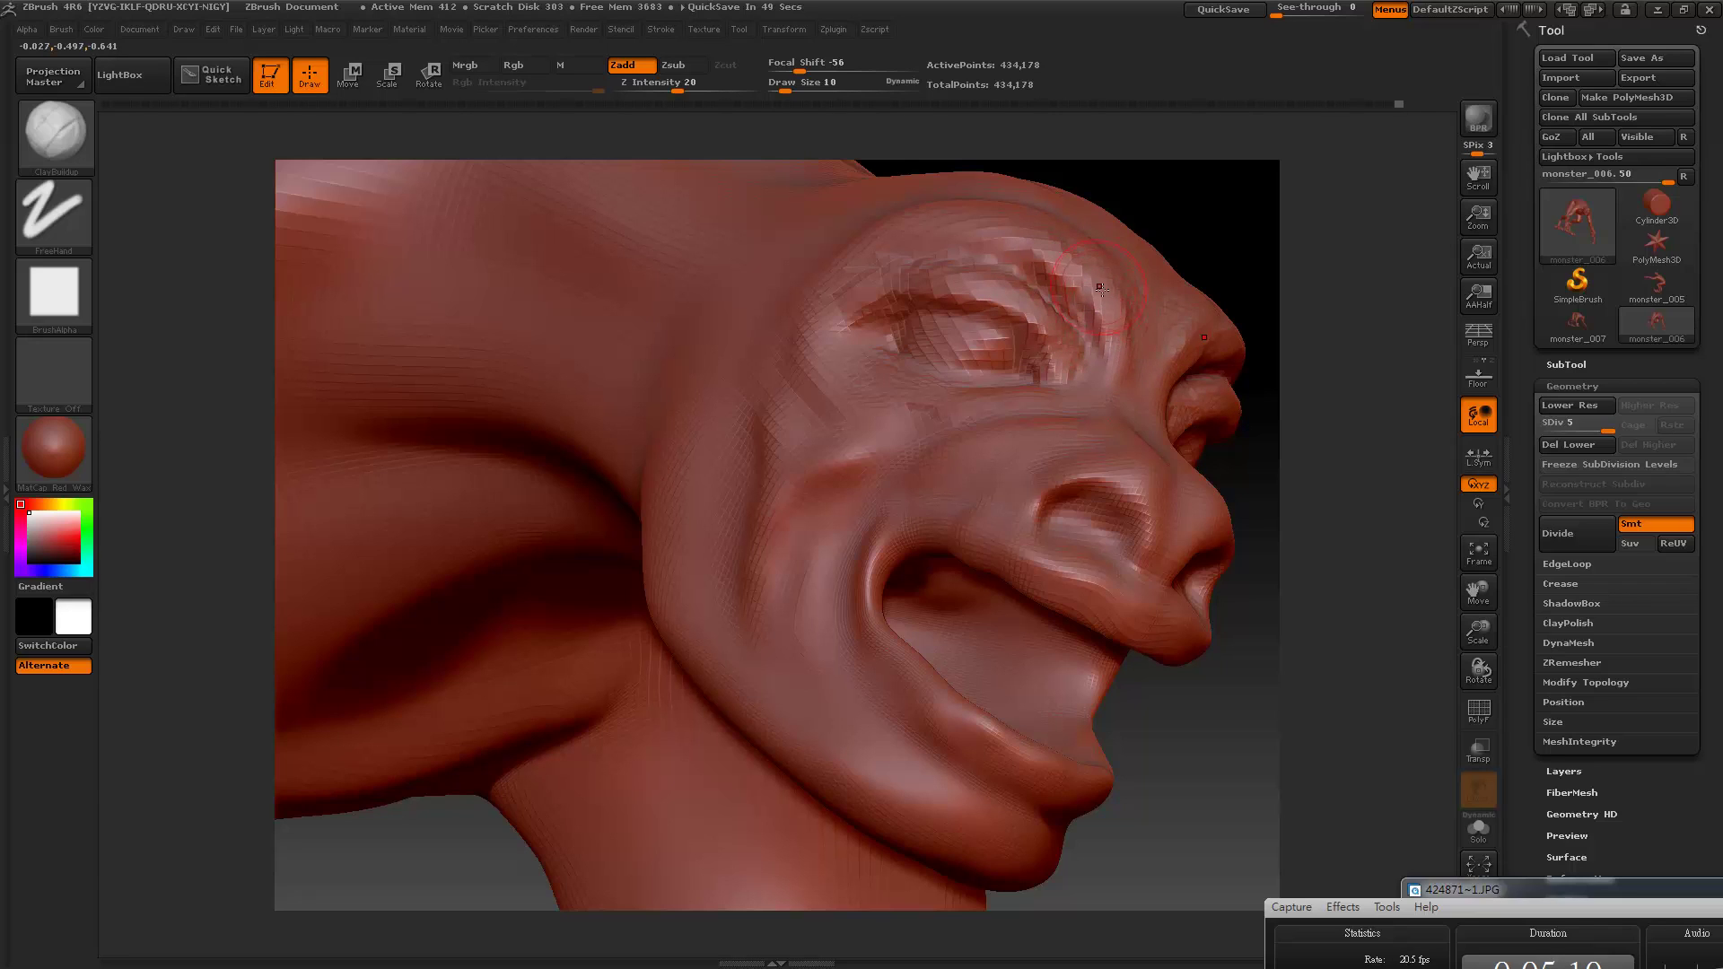
drag(1100, 287, 1054, 256)
drag(948, 221, 842, 244)
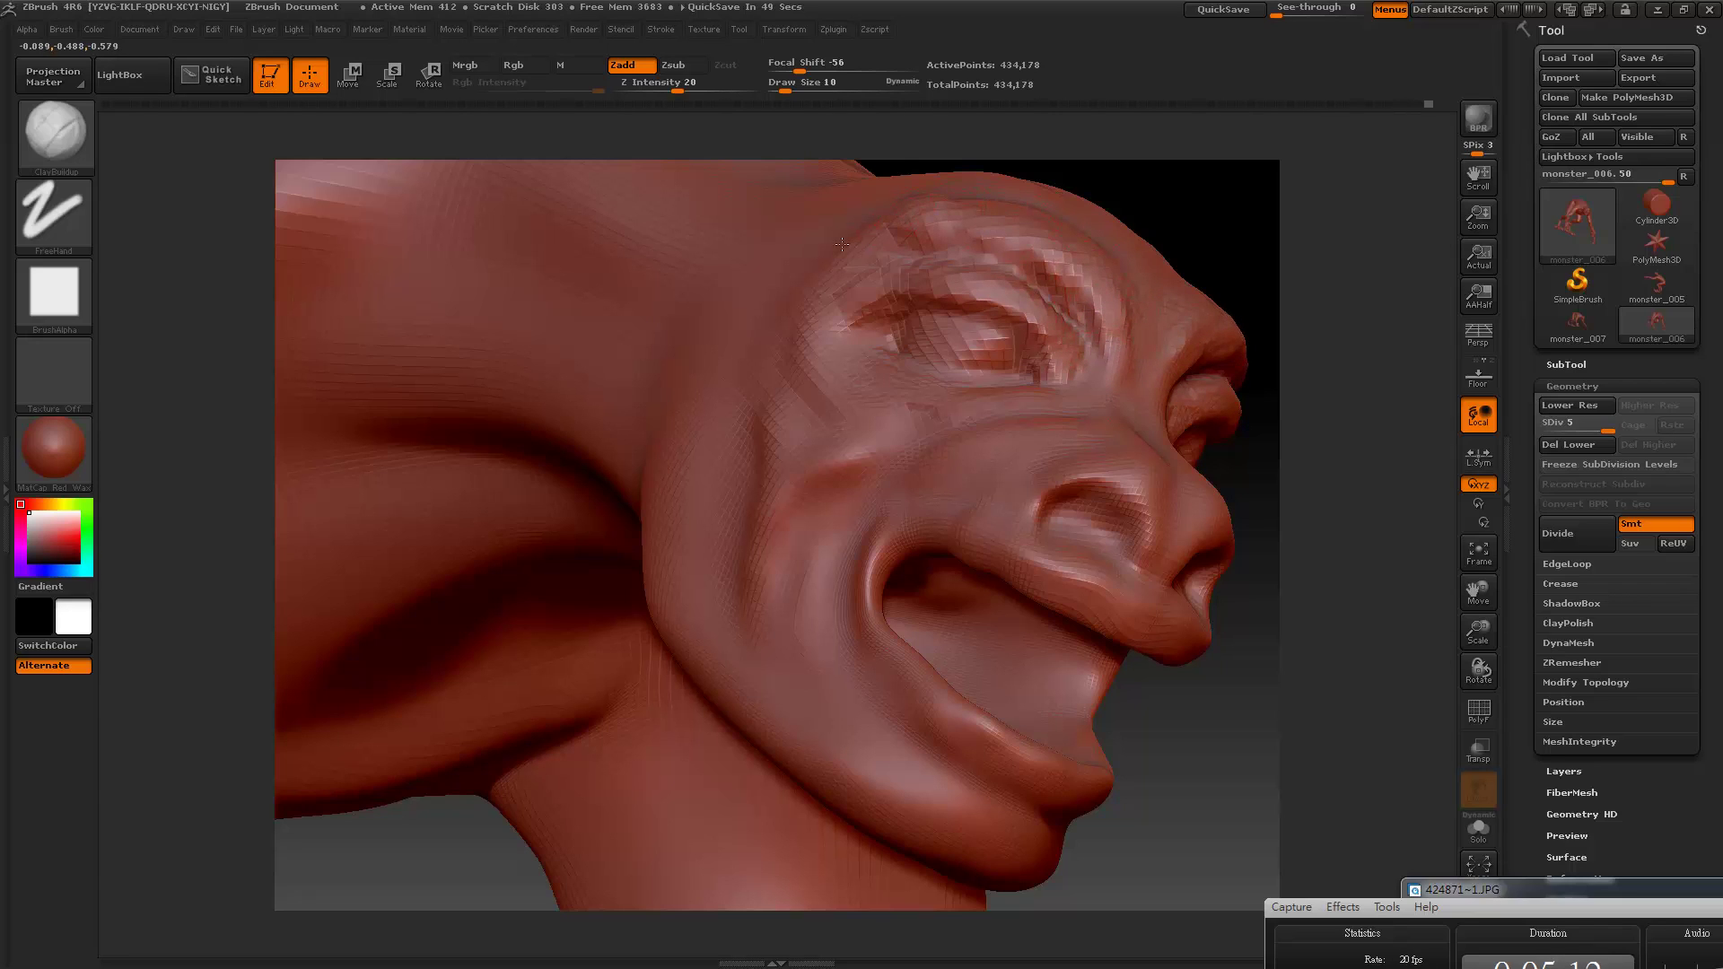
mouse_move(889, 396)
mouse_down()
mouse_move(873, 356)
mouse_move(947, 412)
mouse_up()
drag(1193, 259, 818, 439)
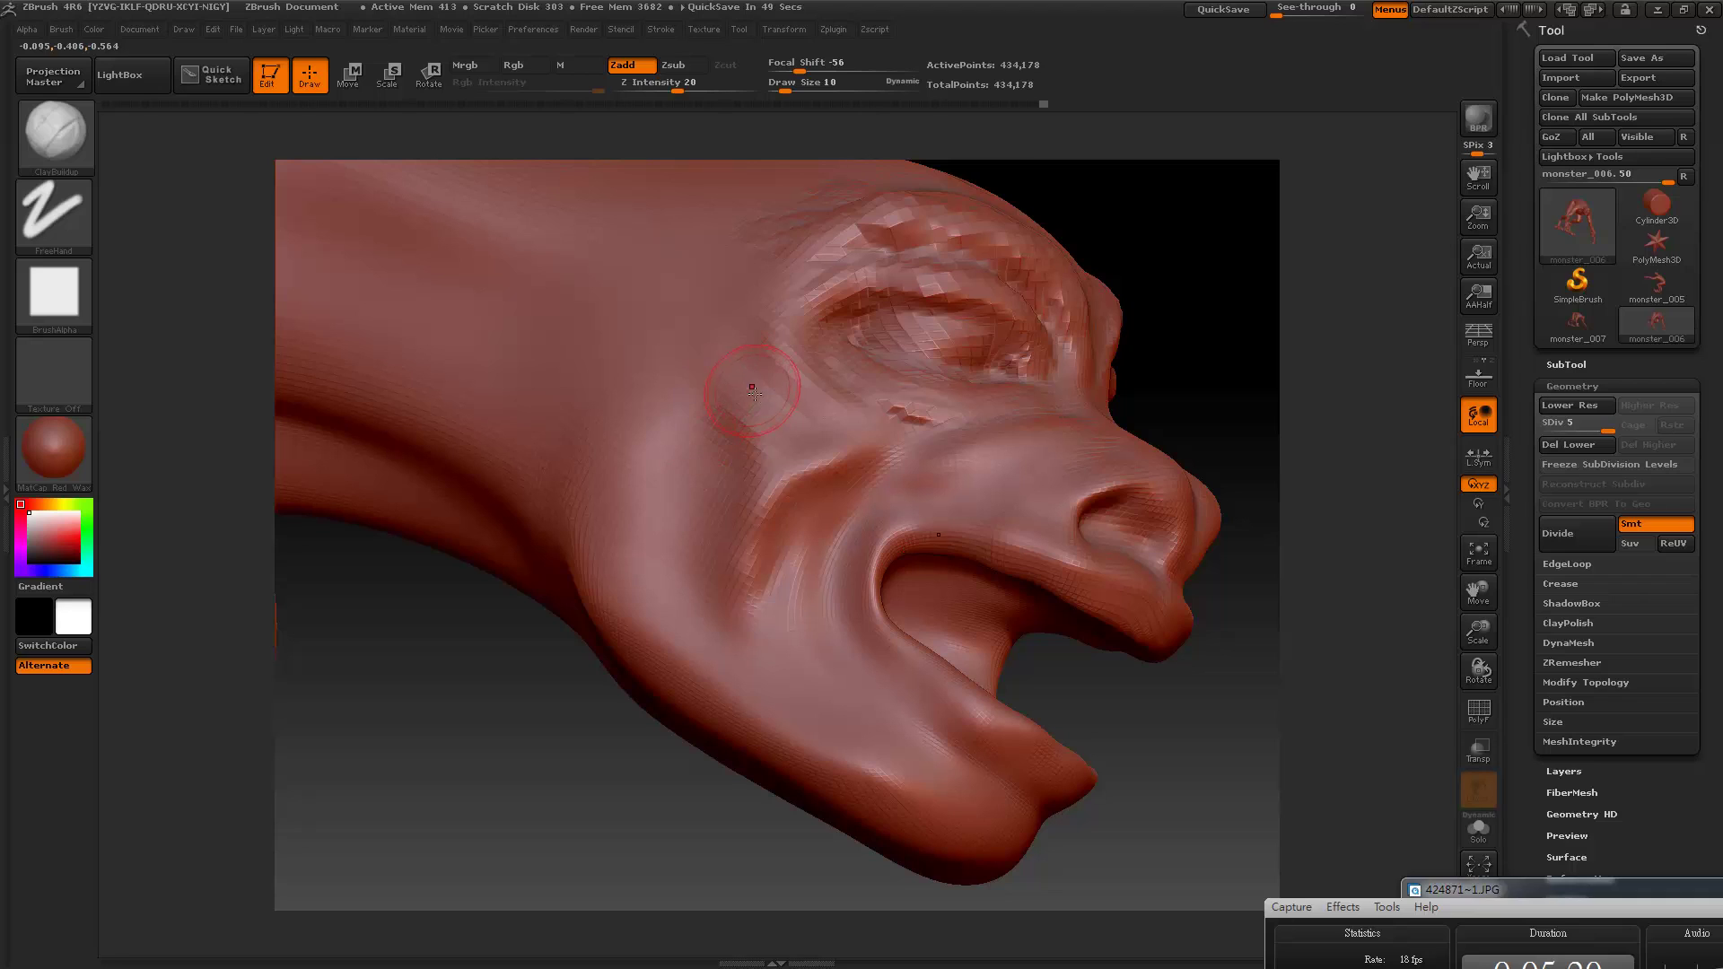
Step: Build up wrinkle creases and ridges along the cheek fold beside the mouth corner
drag(798, 480, 834, 444)
drag(865, 516, 843, 641)
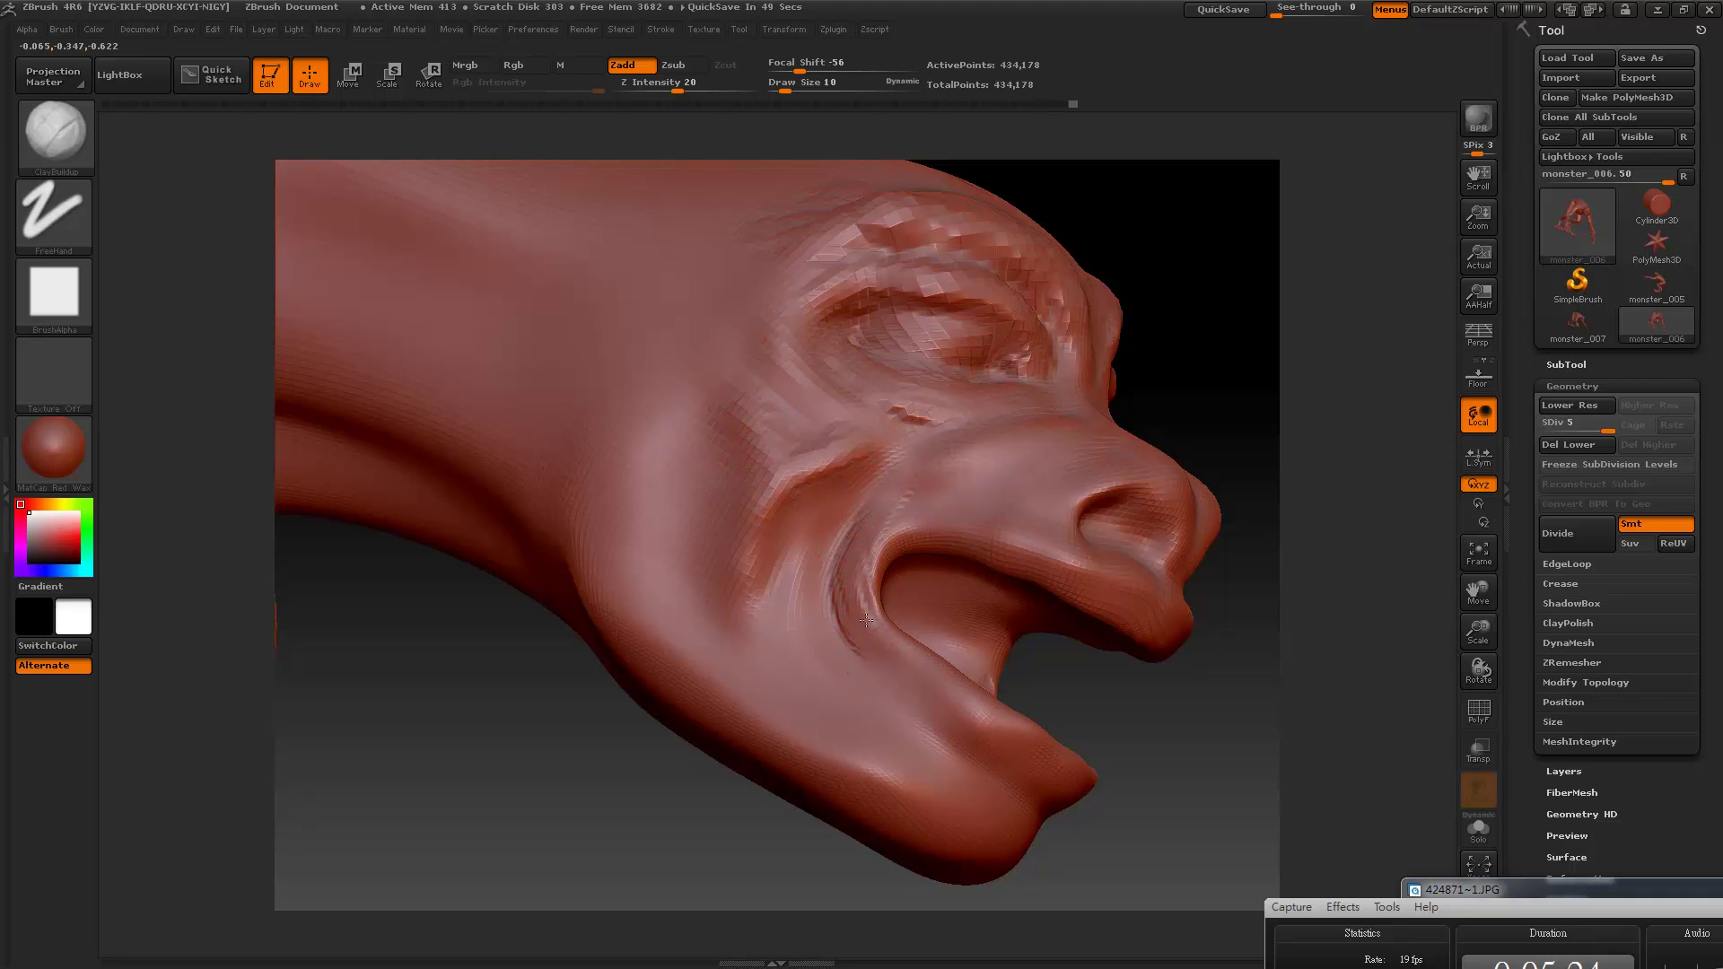
mouse_move(839, 583)
mouse_down()
mouse_move(920, 684)
mouse_move(991, 733)
mouse_up()
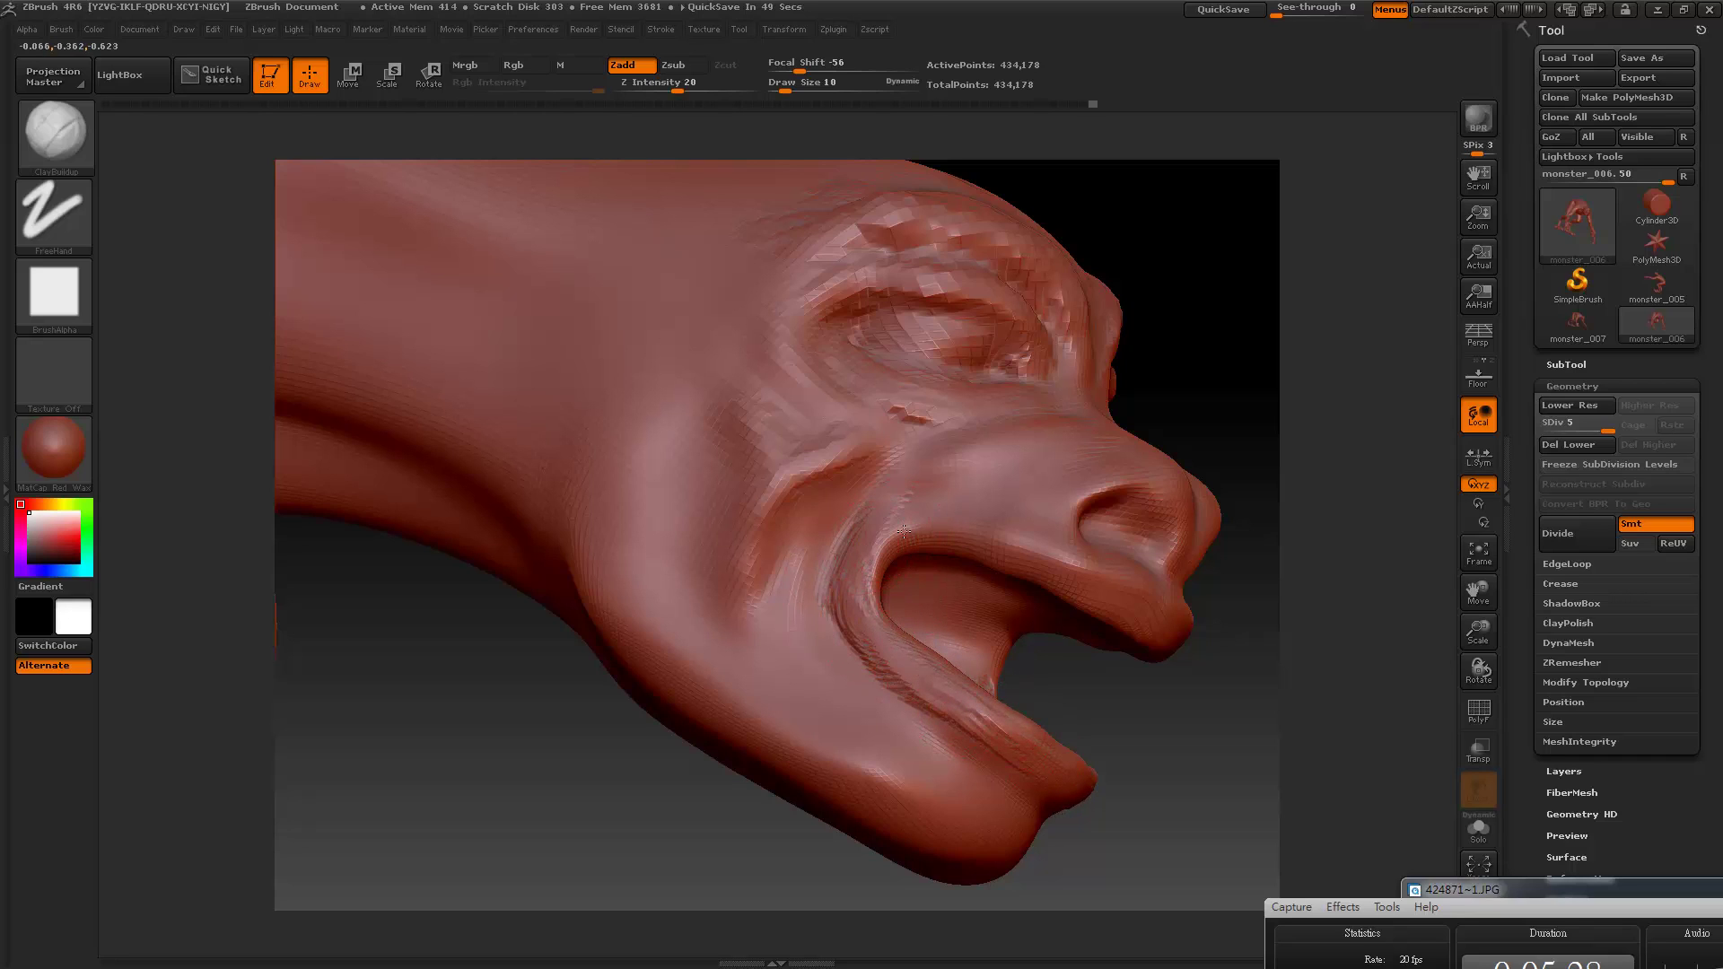
drag(884, 549, 927, 529)
drag(1076, 565, 987, 574)
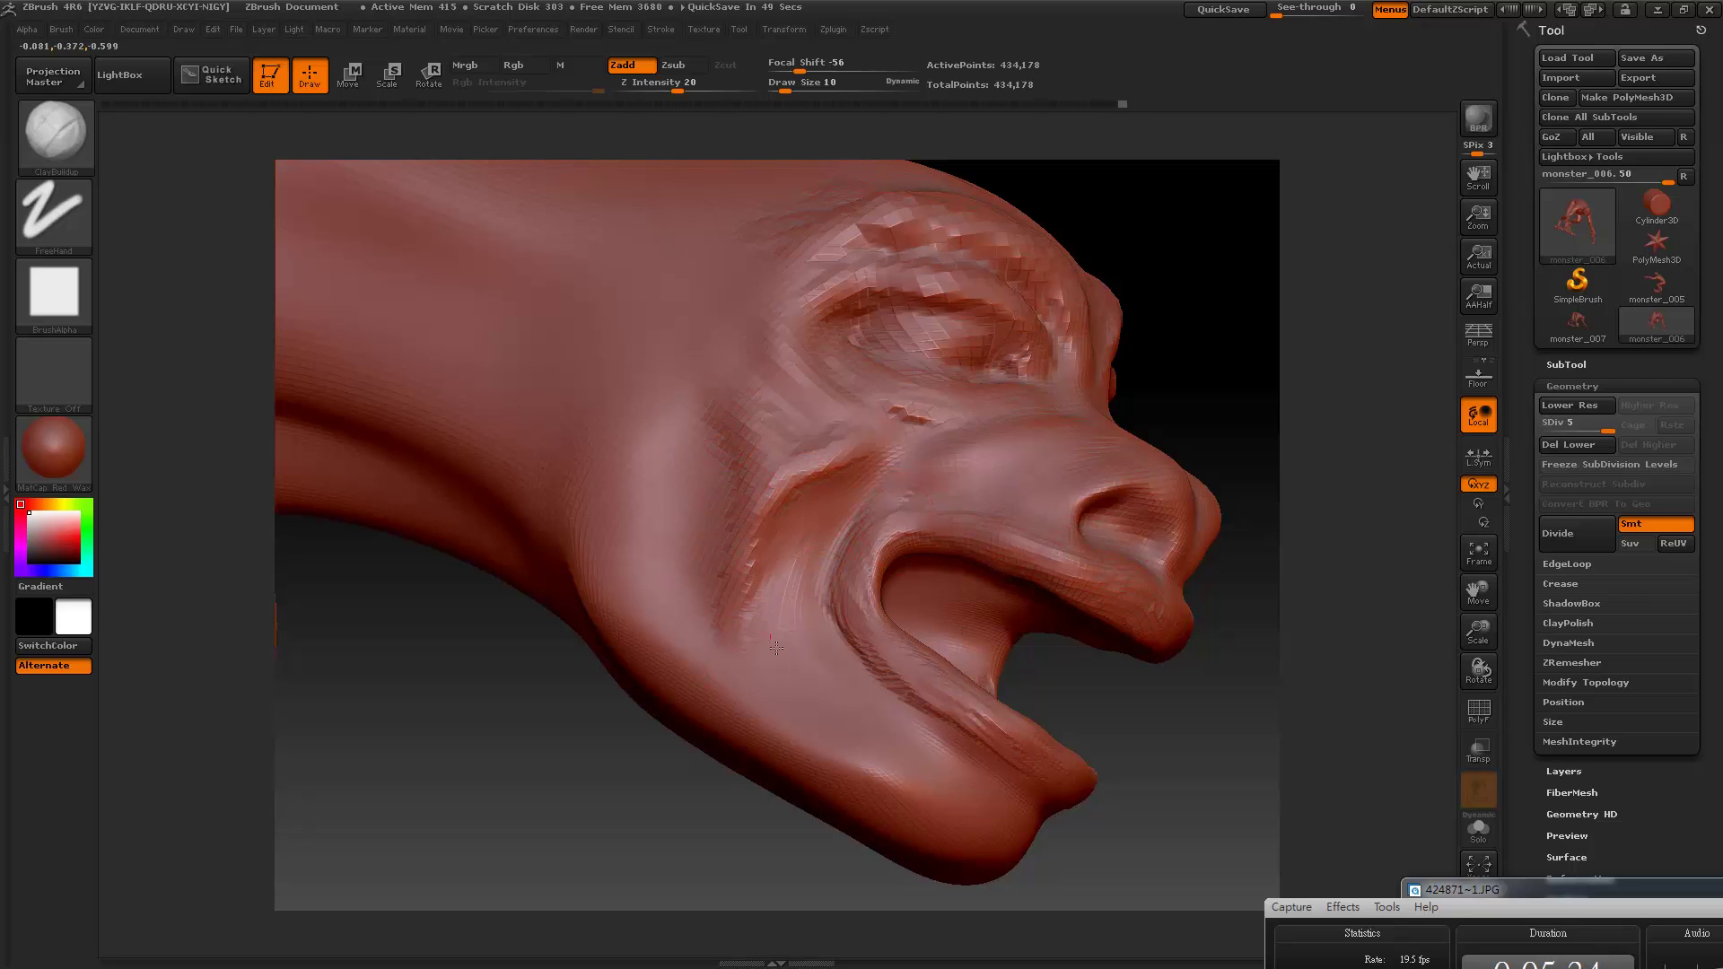
mouse_move(794, 552)
mouse_down()
mouse_move(772, 664)
mouse_move(798, 632)
mouse_up()
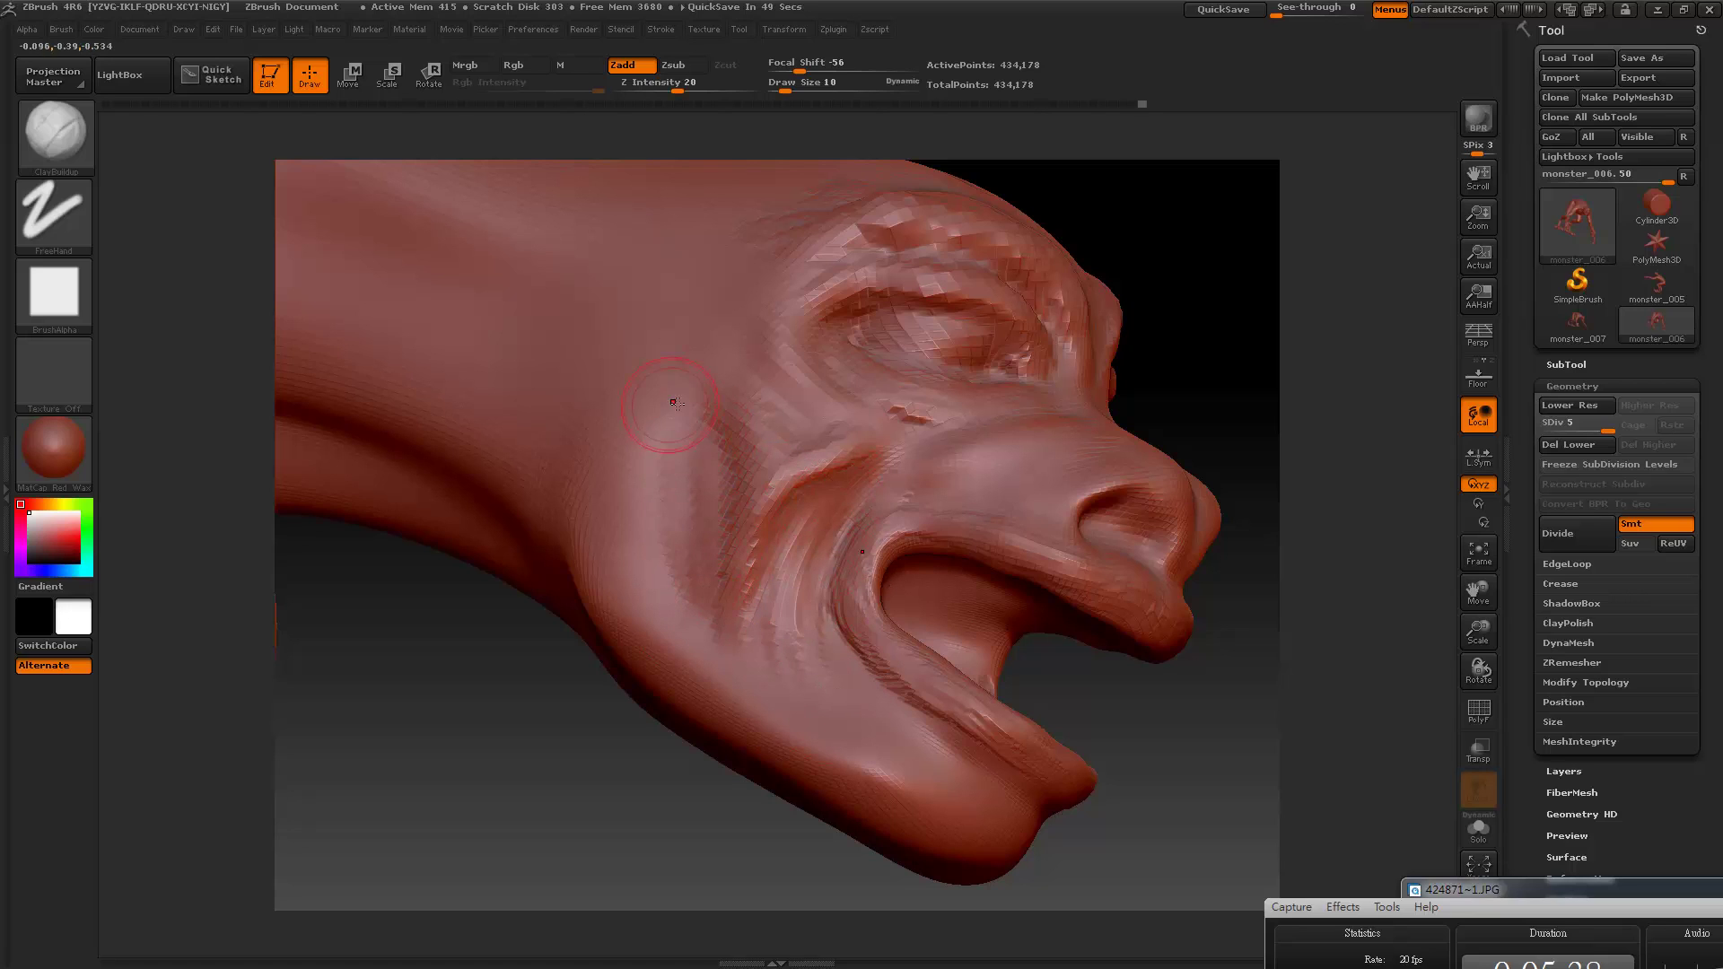
drag(681, 534, 669, 619)
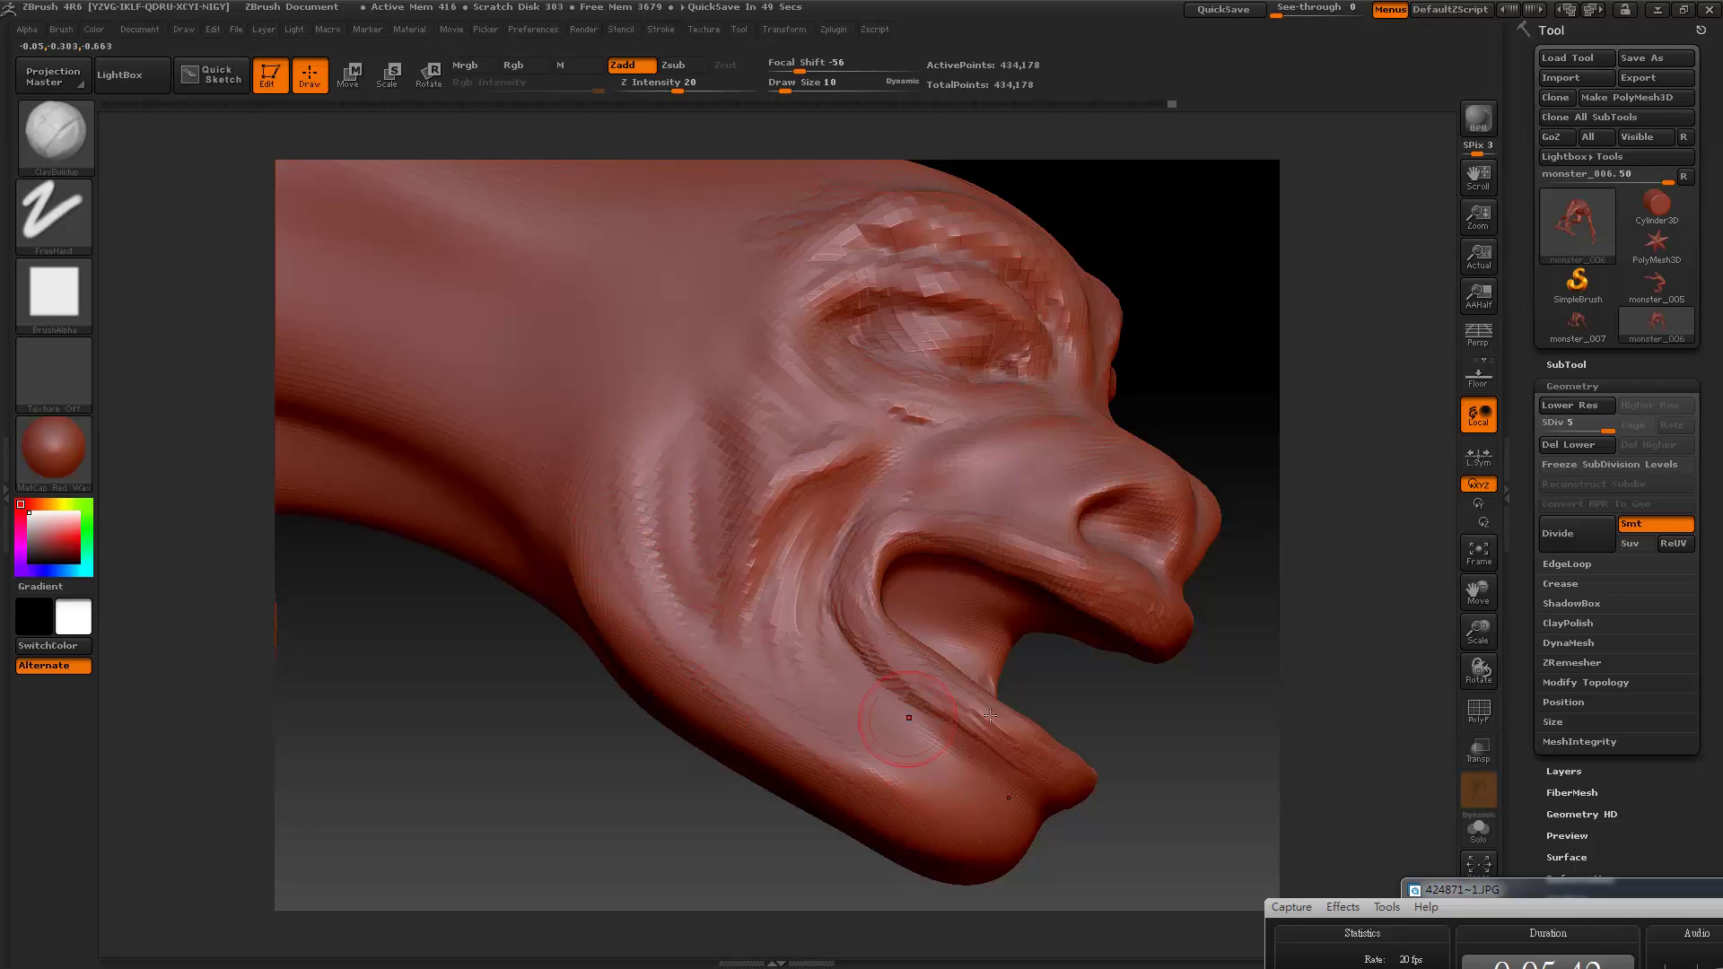
Step: Smooth and soften the mouth corner and its surrounding area
key(shift)
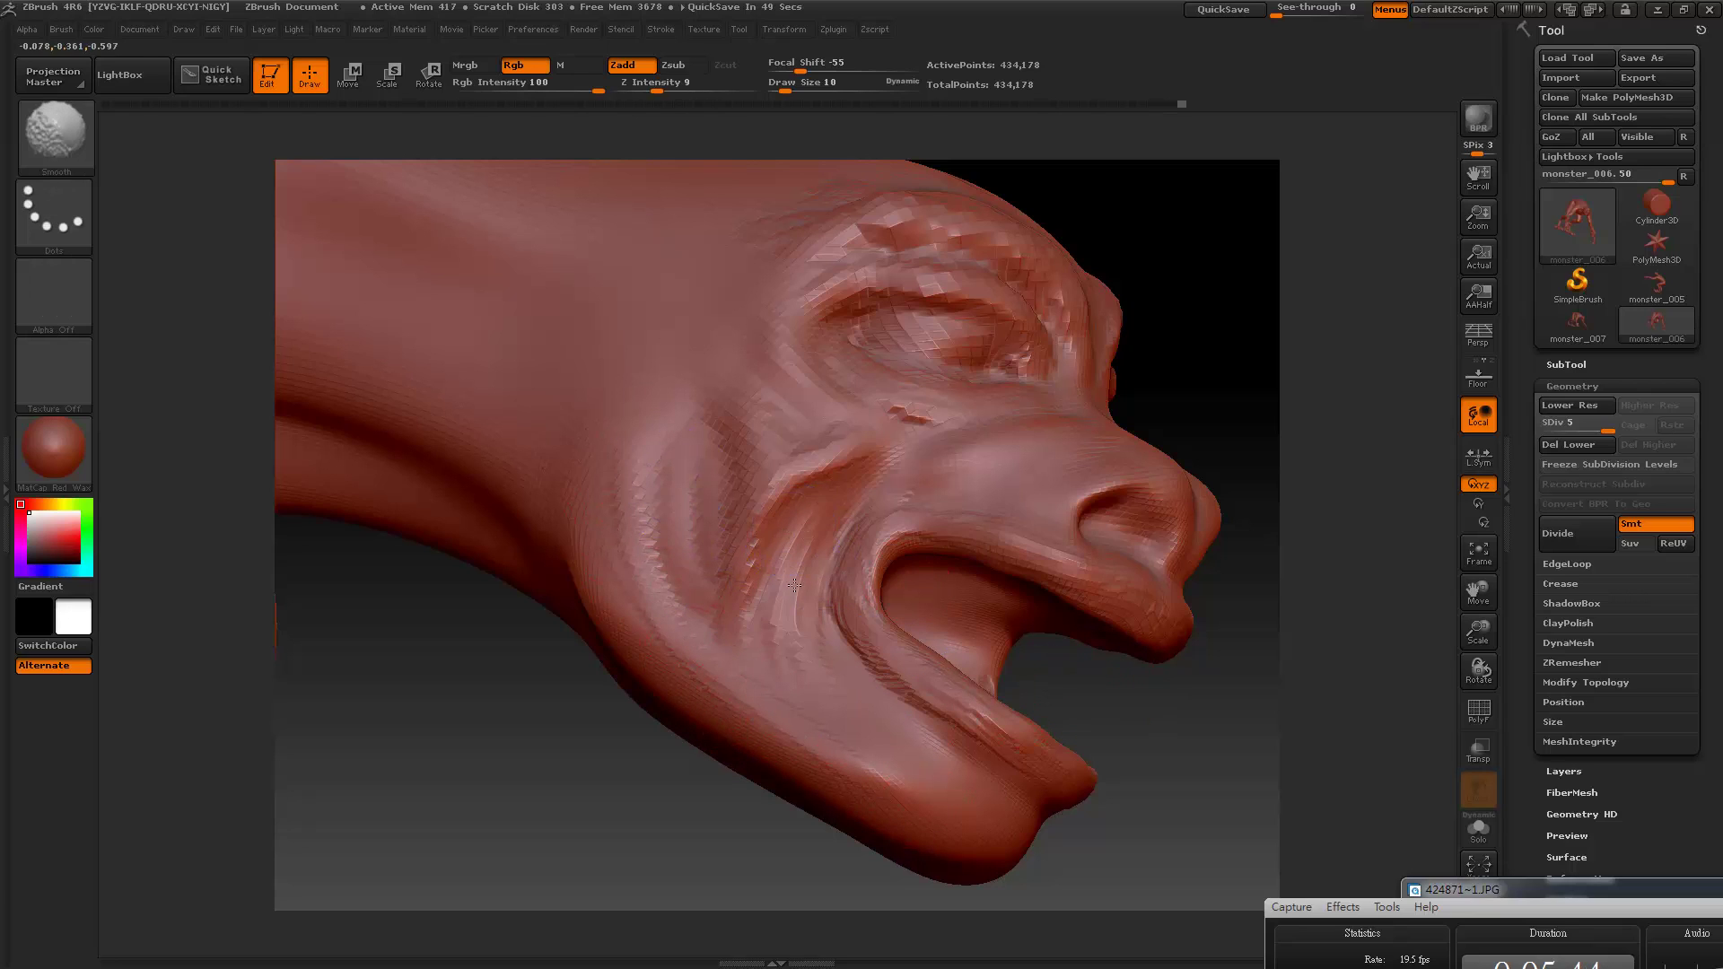
shift+drag(848, 538, 861, 602)
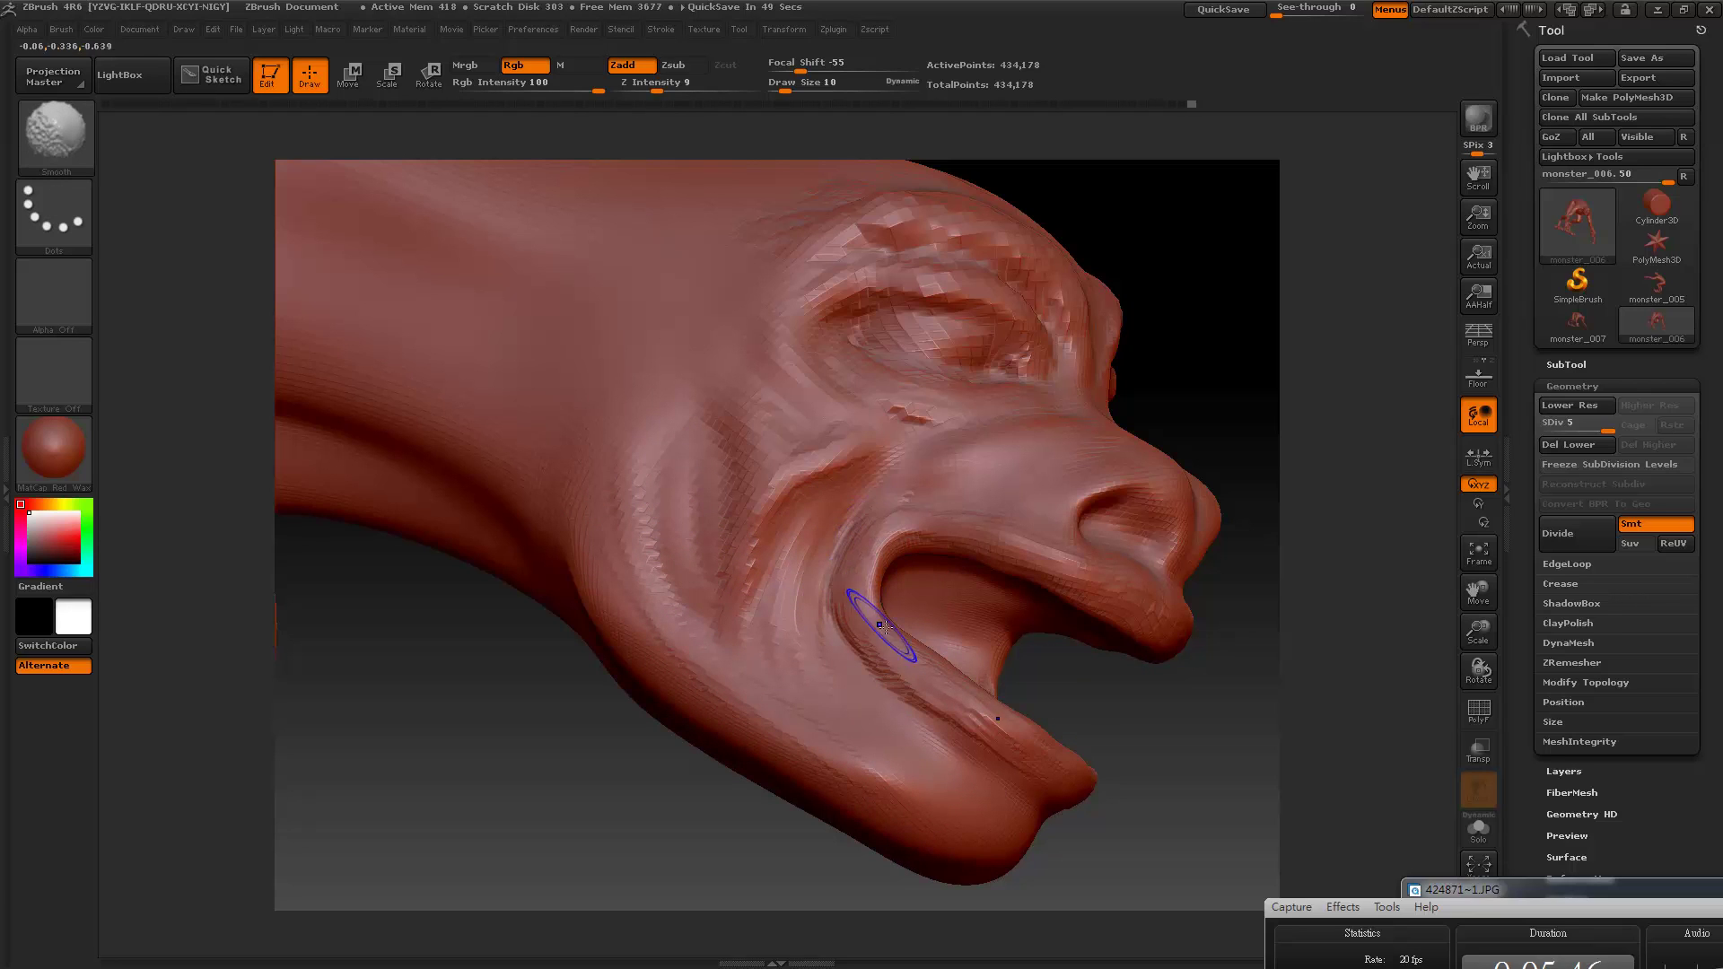
shift+drag(1106, 576, 1067, 489)
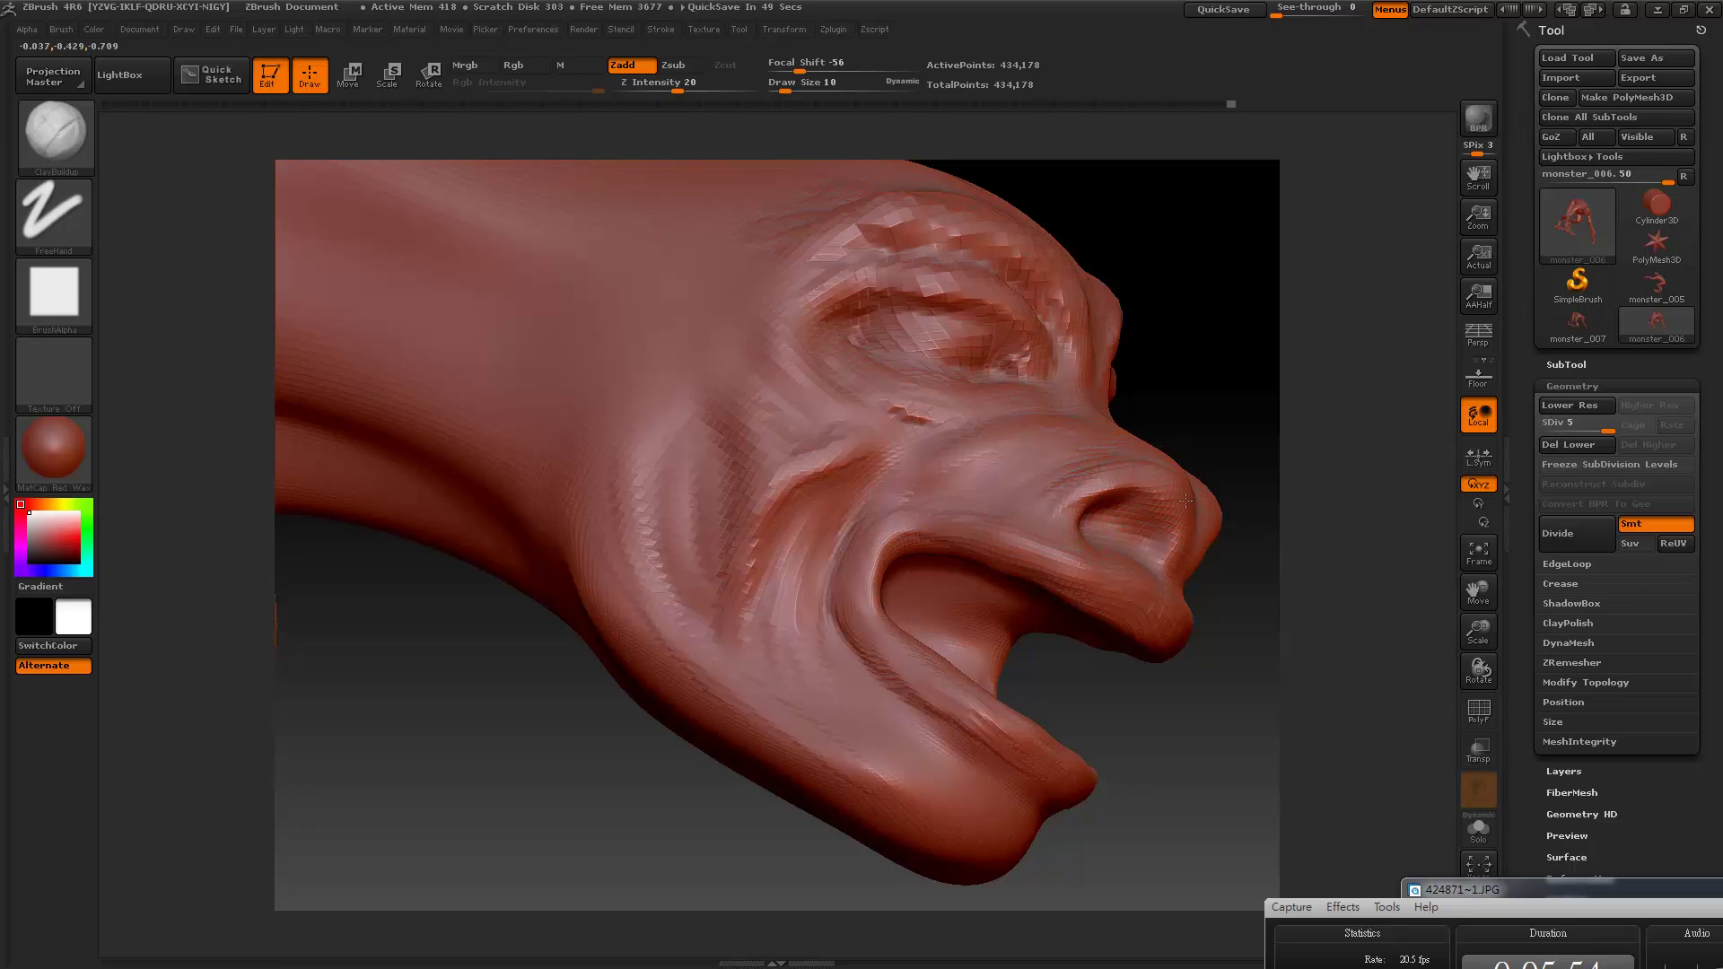
mouse_move(1166, 381)
mouse_down()
mouse_move(1187, 368)
mouse_move(1193, 406)
mouse_up()
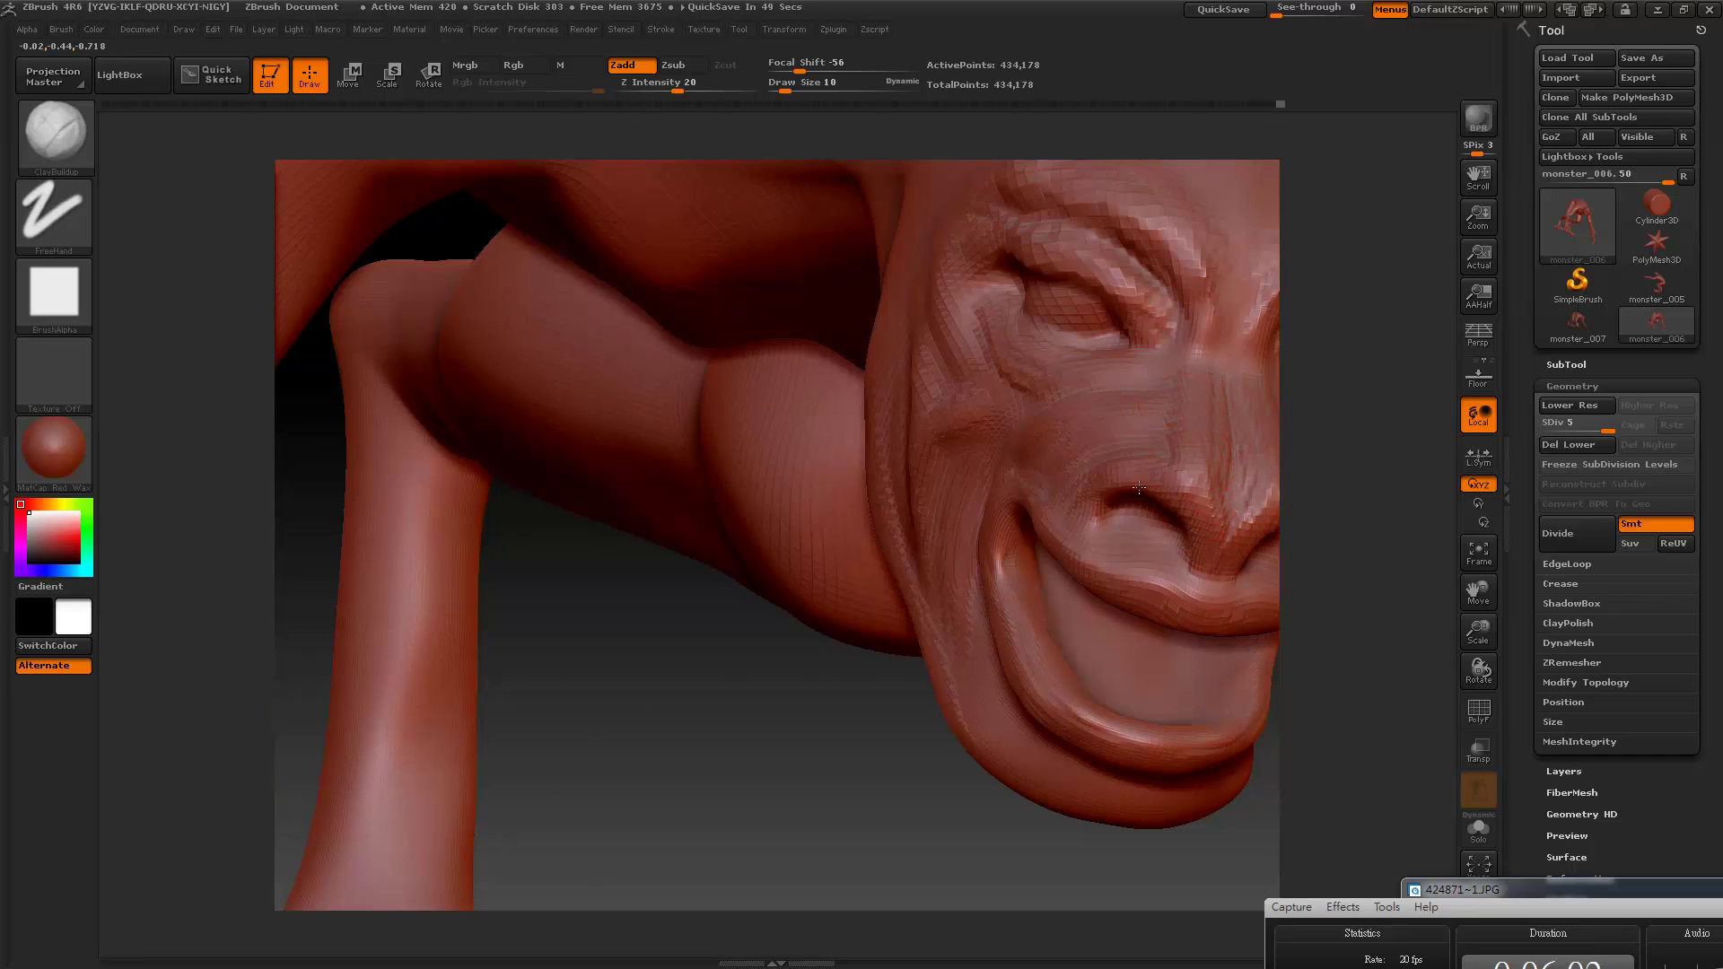
Step: Deepen the nostril crease and inner eye corner, checking the profile and open mouth
drag(1149, 493, 1200, 511)
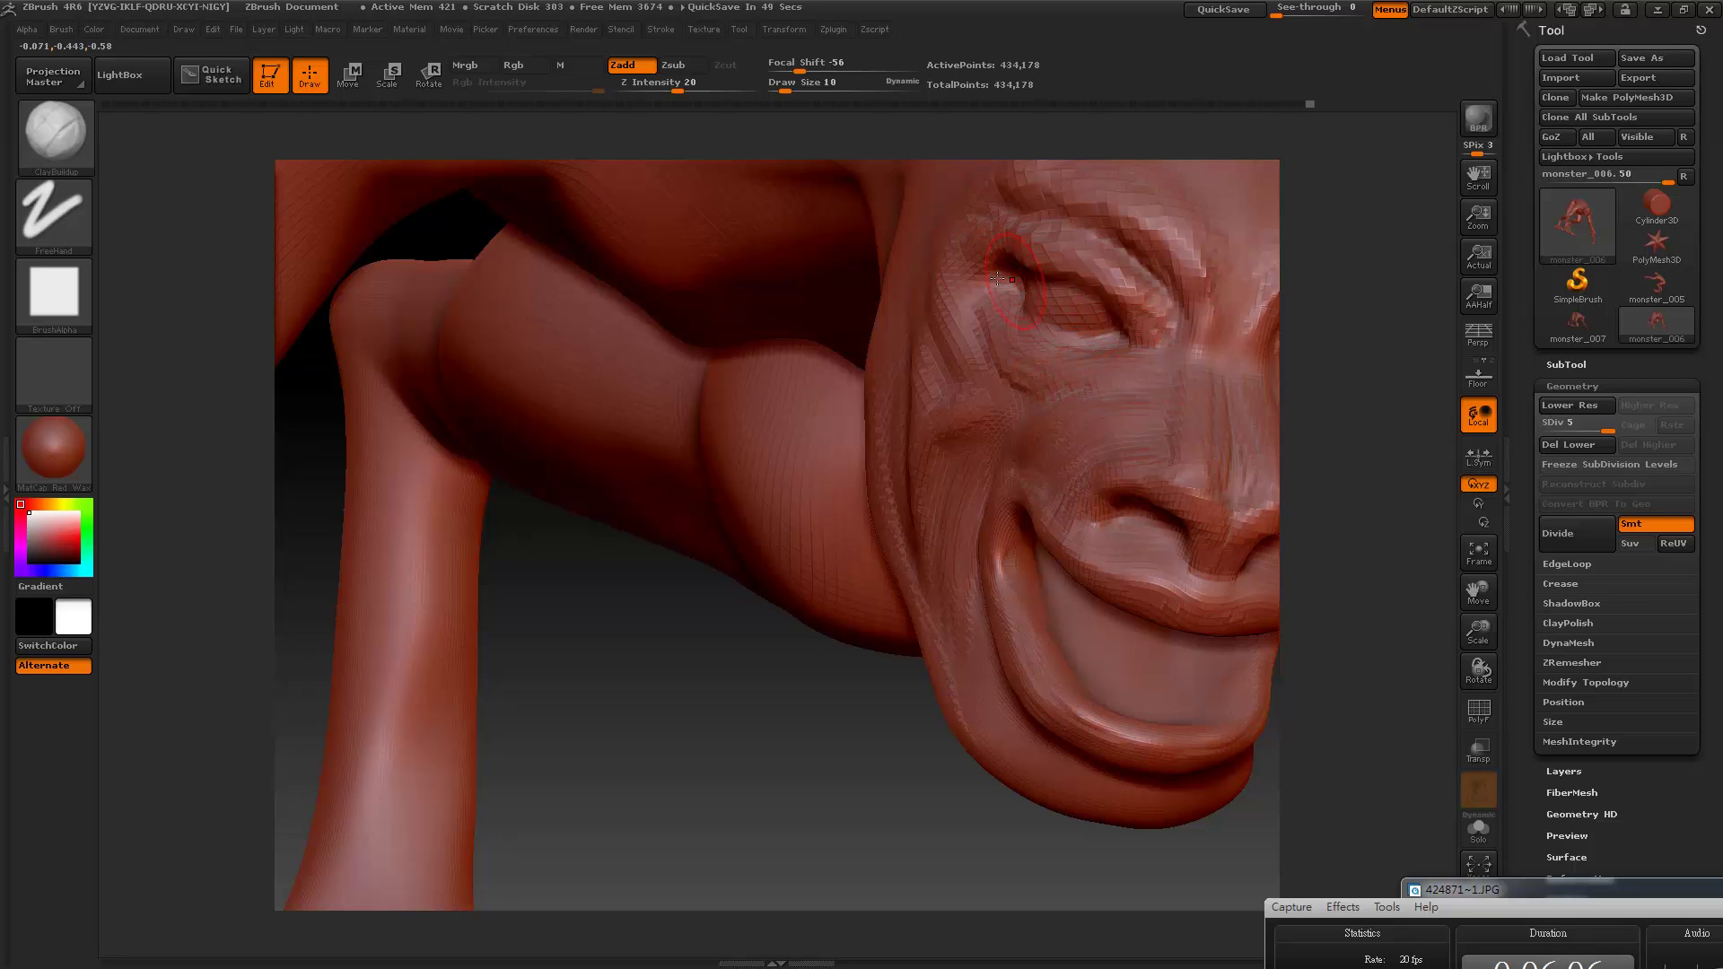
drag(985, 299, 1014, 269)
mouse_move(853, 700)
mouse_down()
mouse_move(898, 773)
mouse_move(1140, 773)
mouse_up()
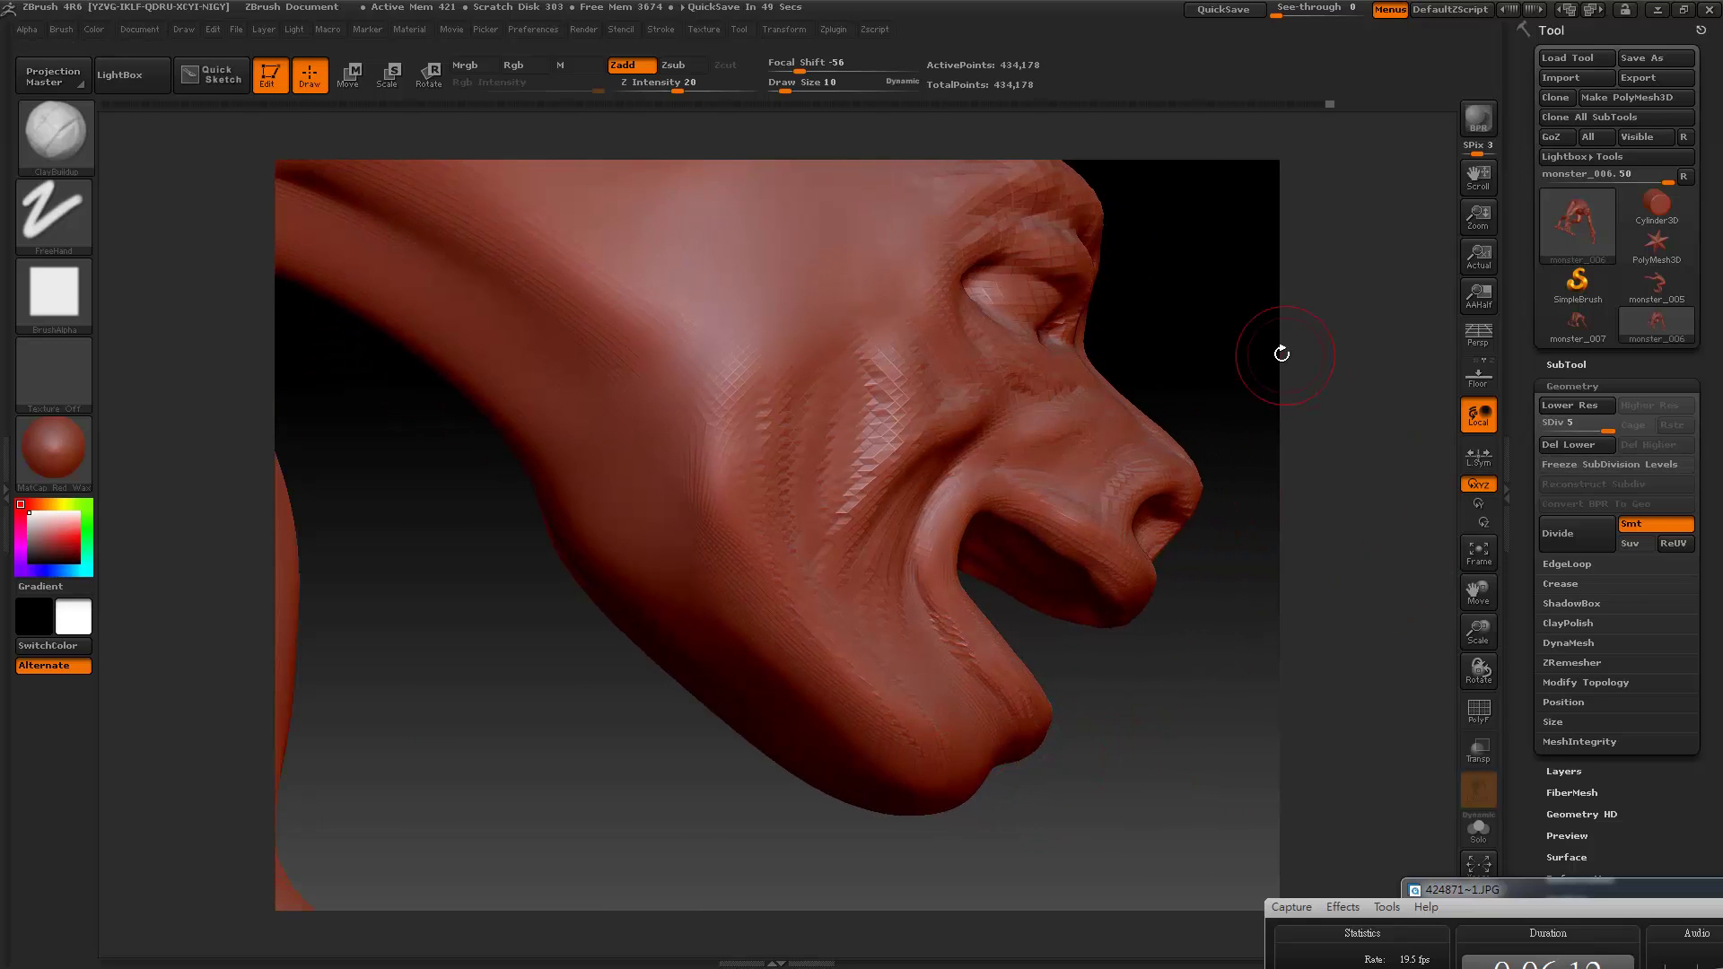
mouse_move(1280, 350)
alt+mouse_down()
mouse_move(1162, 343)
mouse_move(1092, 285)
mouse_move(1140, 261)
alt+mouse_up()
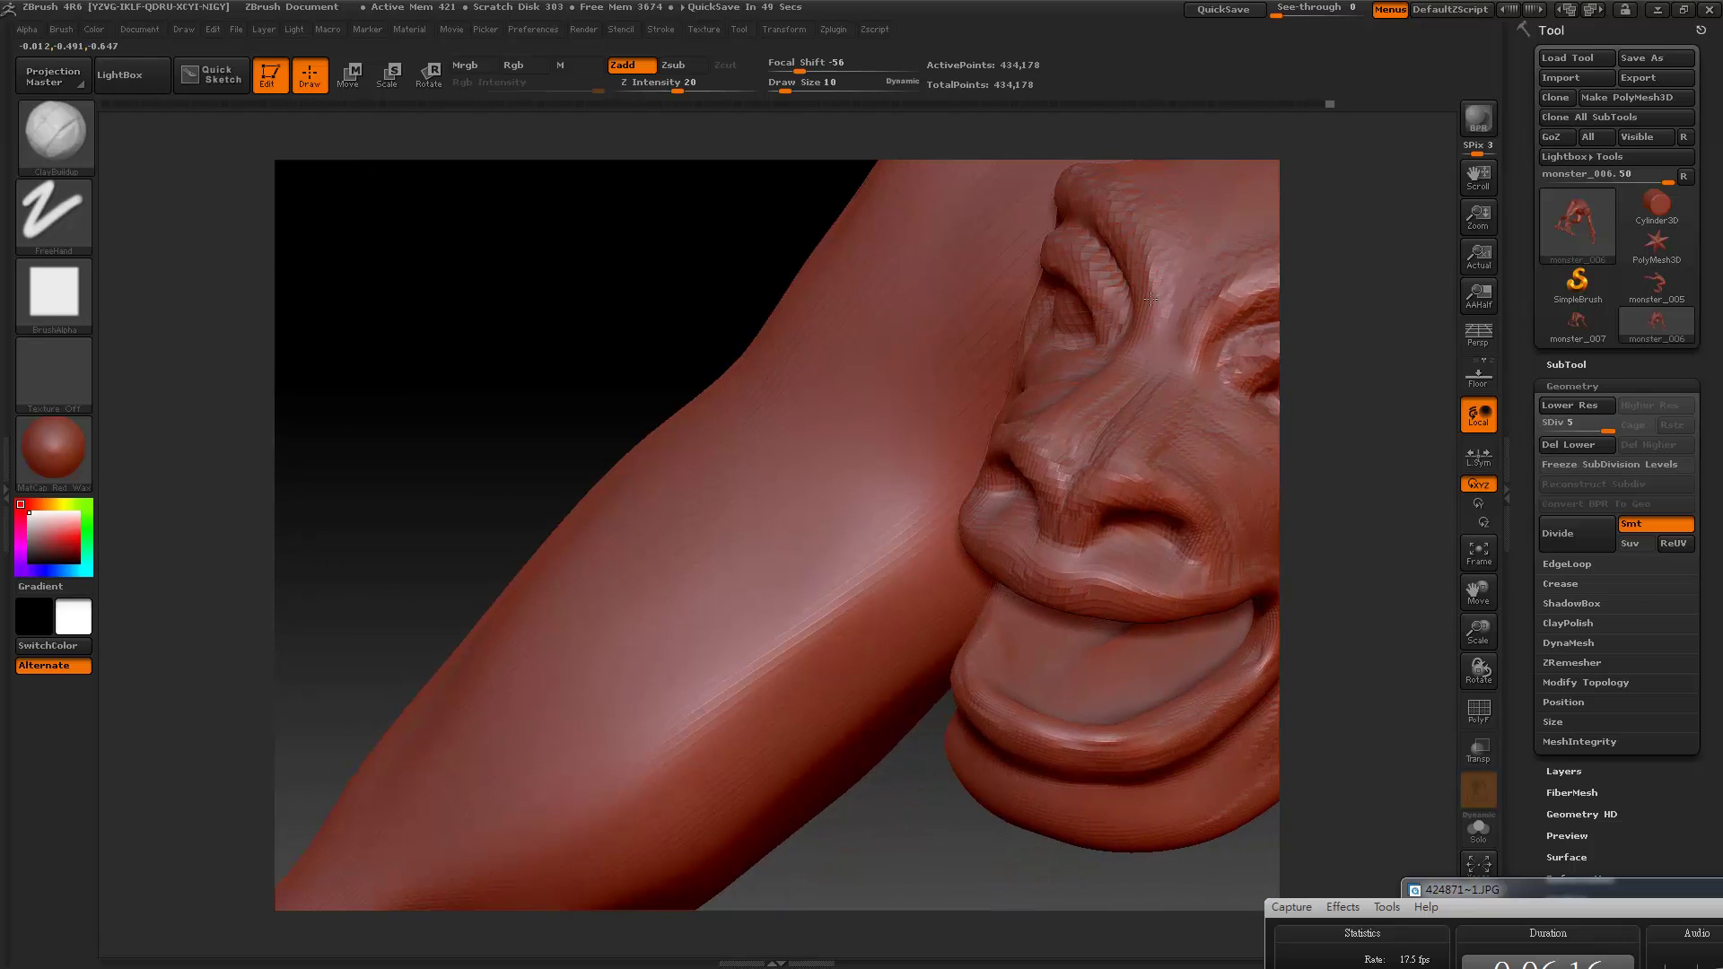
mouse_move(527, 388)
mouse_down()
mouse_move(1036, 224)
mouse_move(1175, 330)
mouse_up()
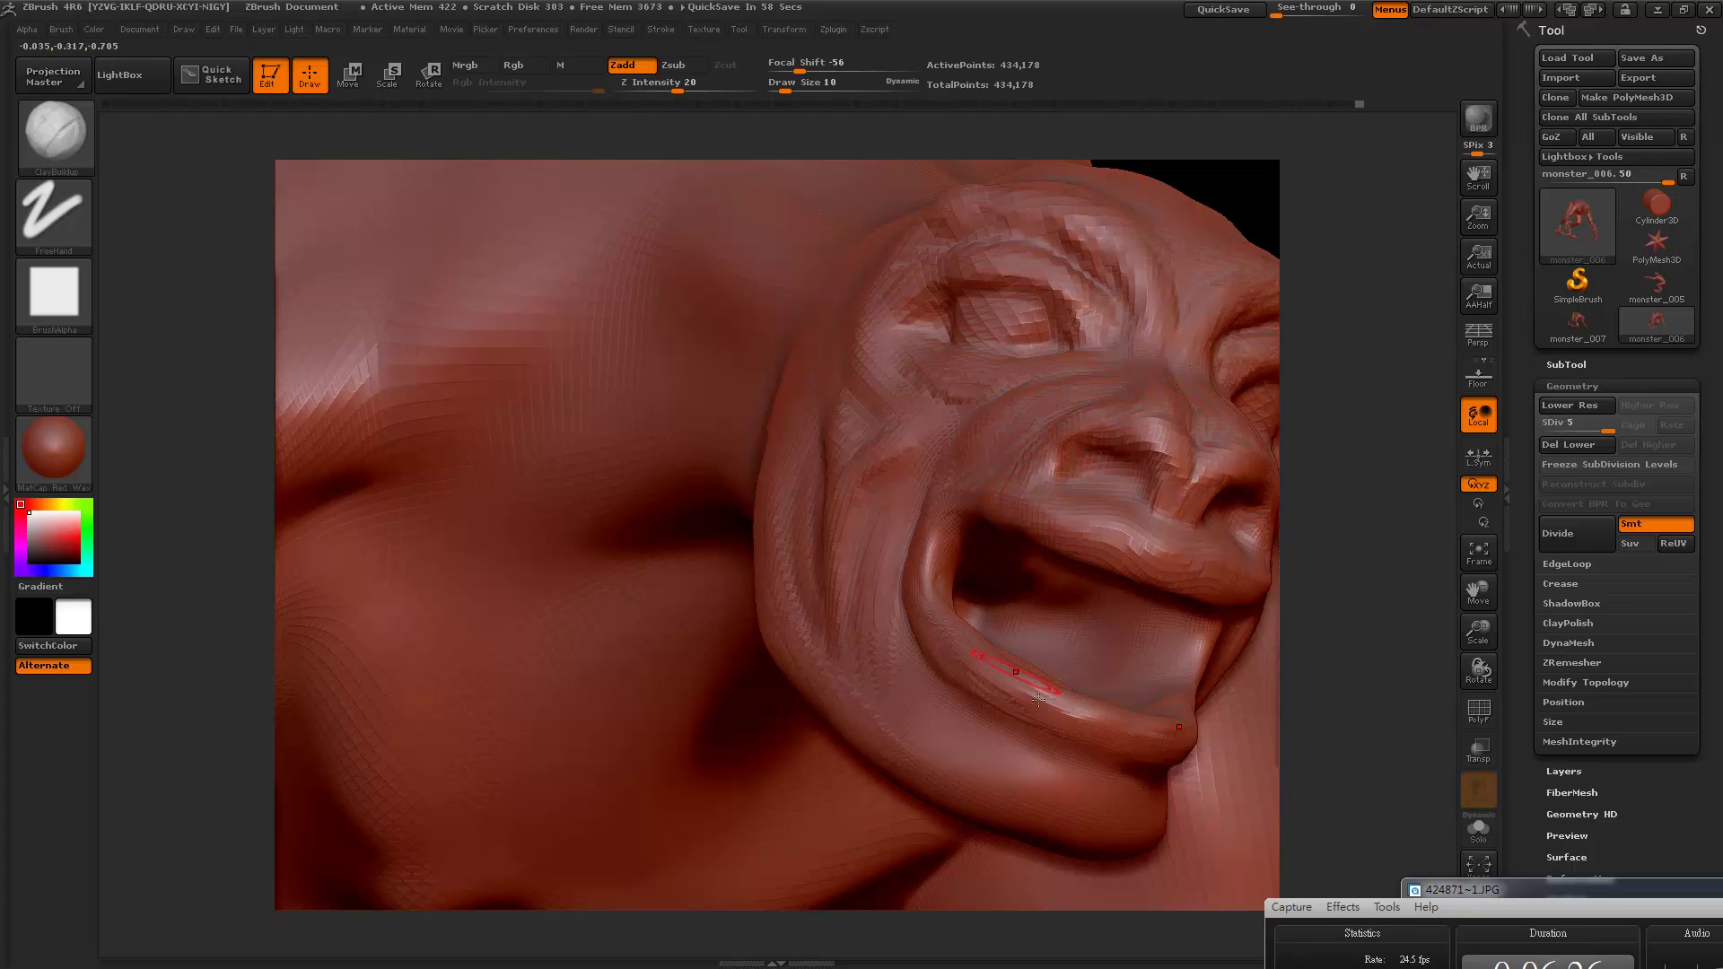
Step: Frame the whole monster, then zoom back in close on the head
key(f)
mouse_move(1238, 527)
mouse_down()
mouse_move(1116, 515)
mouse_move(1153, 526)
mouse_move(1117, 539)
mouse_move(993, 515)
mouse_up()
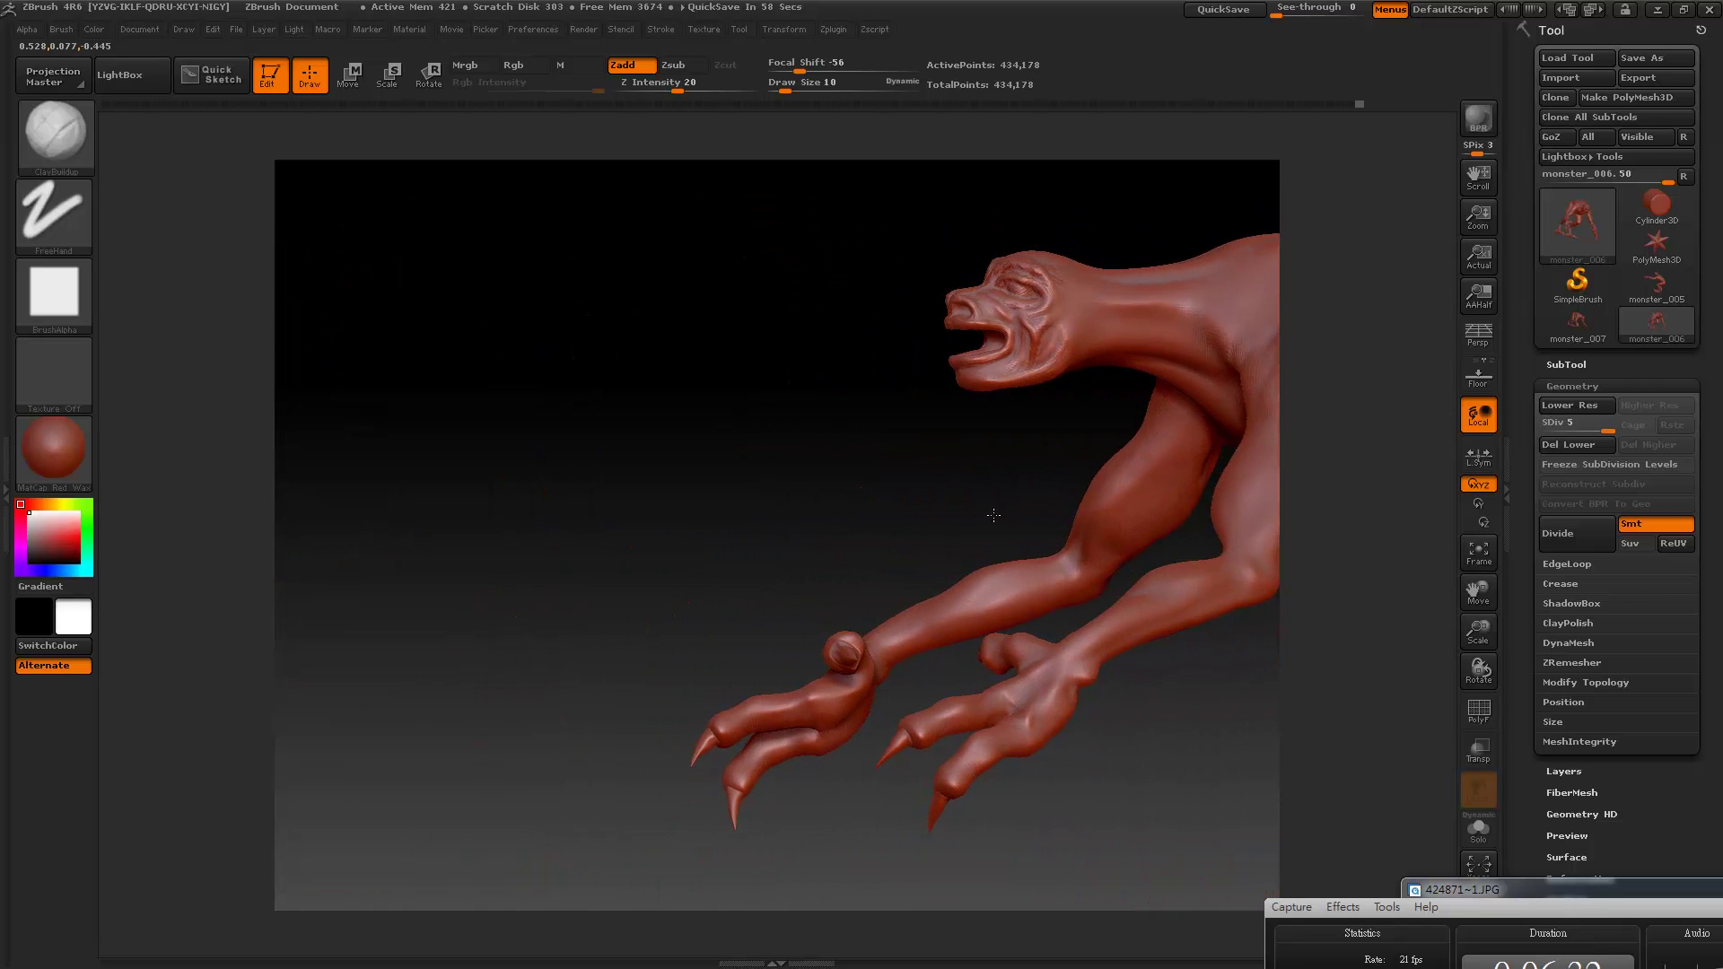
mouse_move(838, 435)
mouse_down()
mouse_move(846, 584)
mouse_move(781, 700)
mouse_move(1426, 861)
mouse_up()
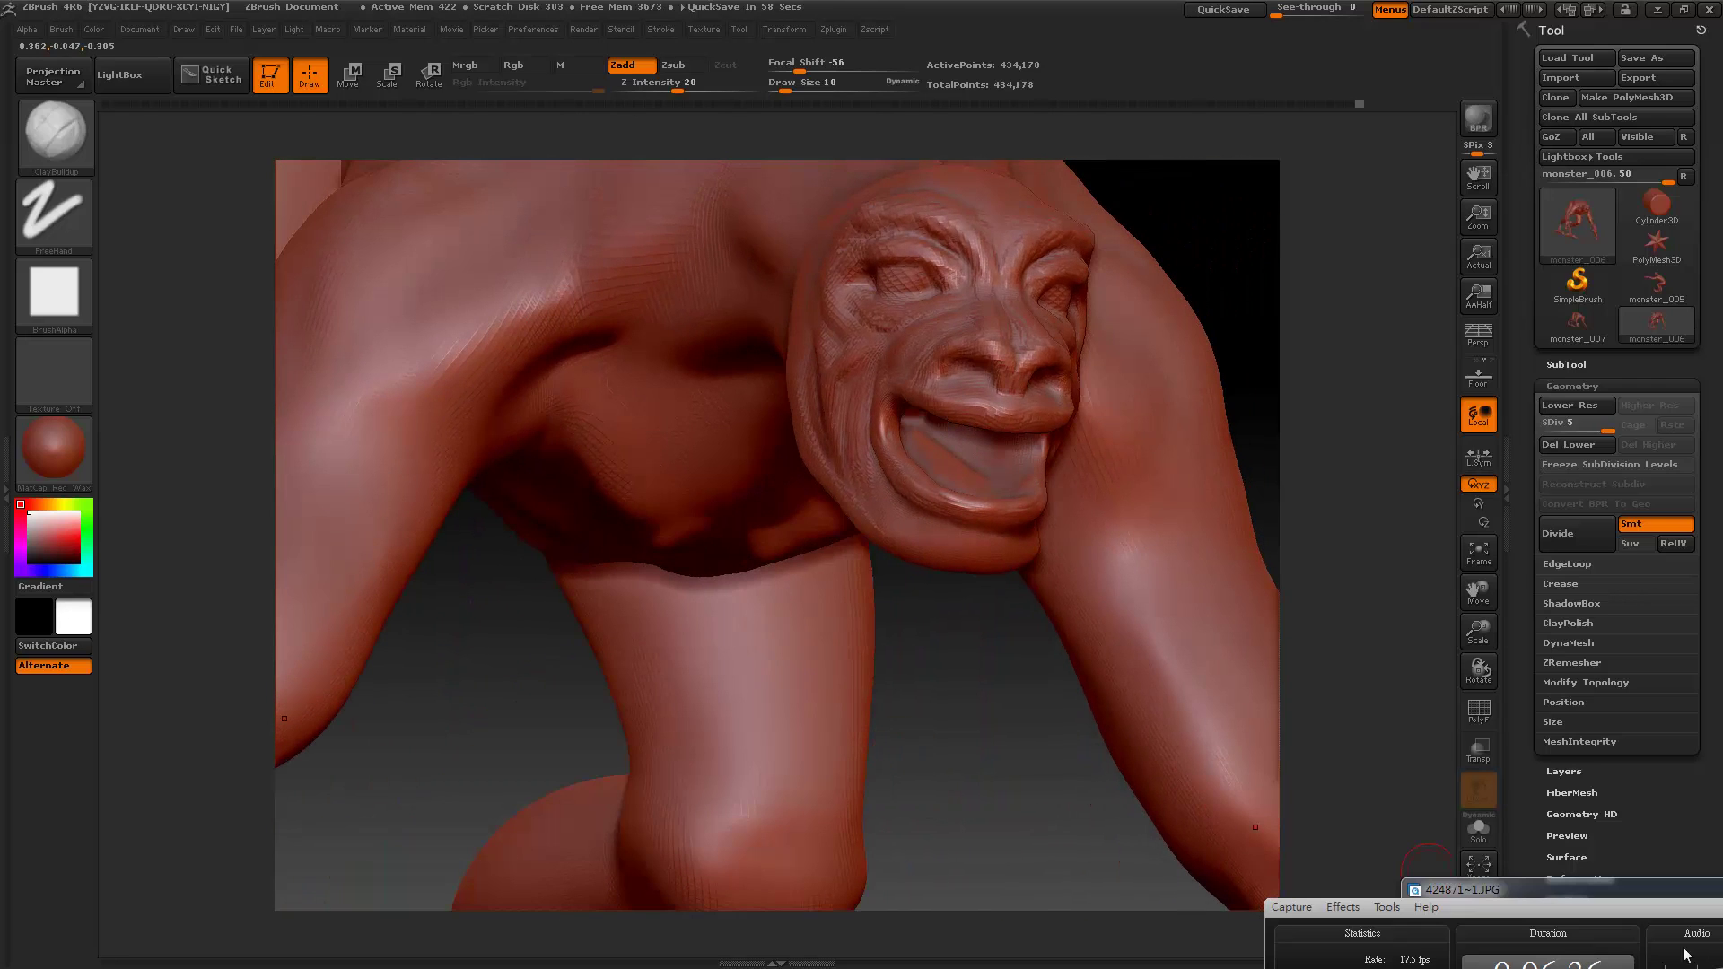